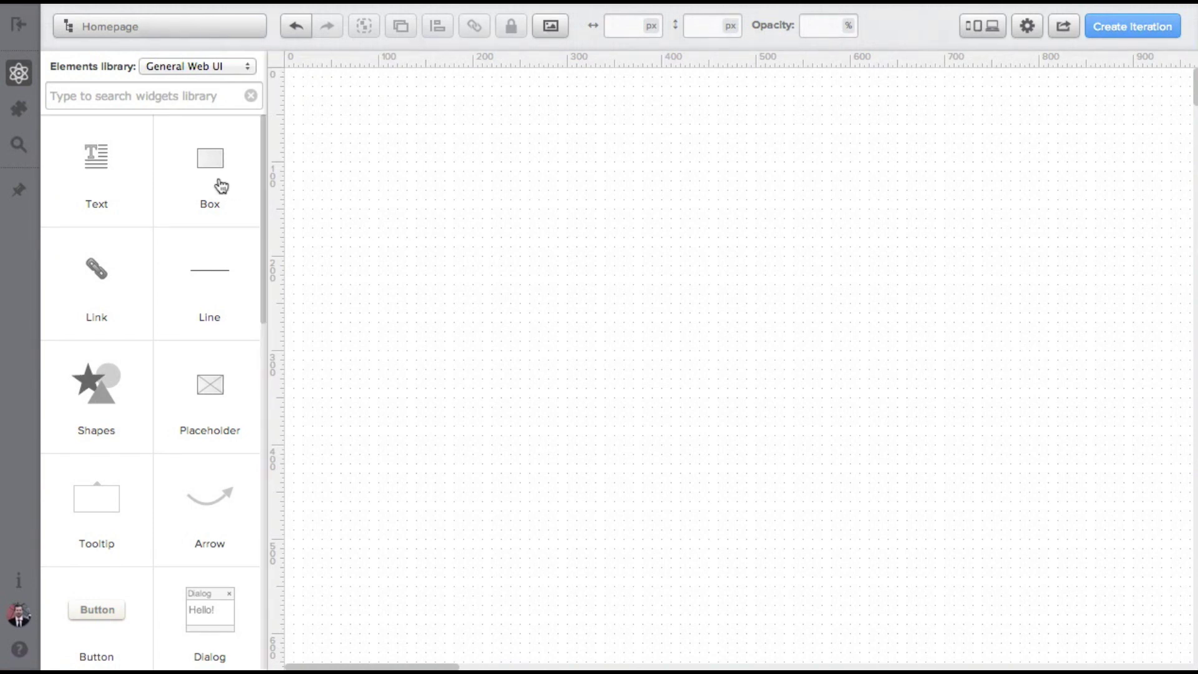
# Step: Place a Box and enlarge it to 725 px wide as the tall top section
pyautogui.moveTo(219, 182); pyautogui.dragTo(437, 174)
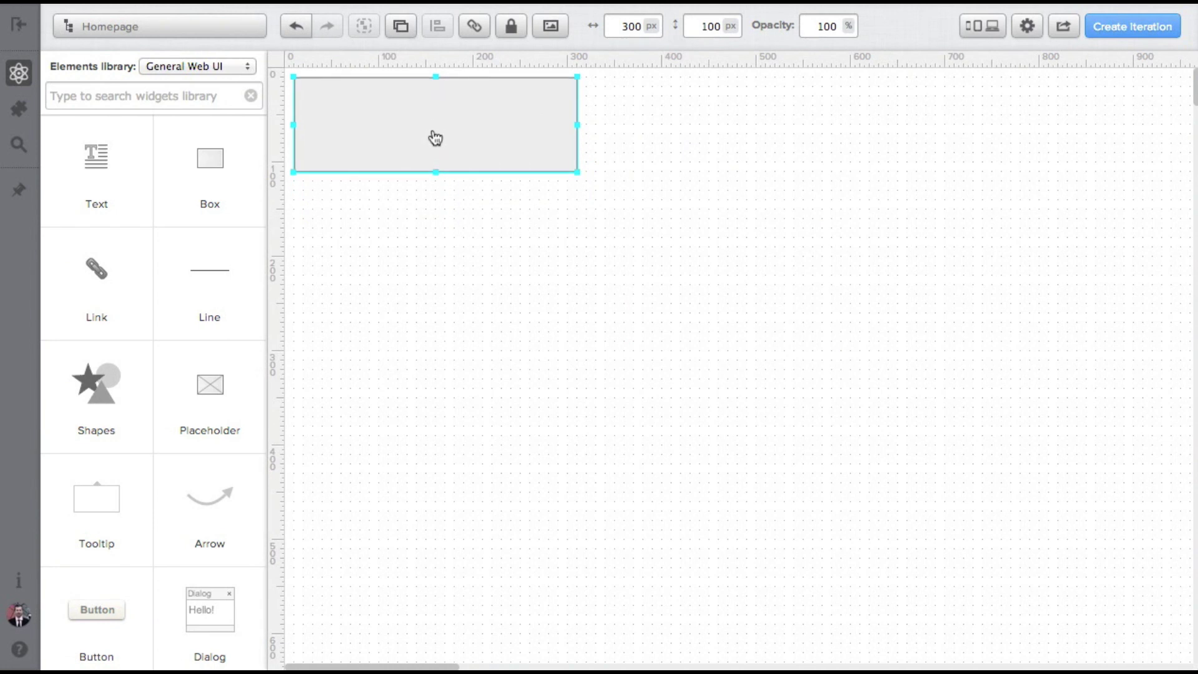
pyautogui.moveTo(578, 171)
pyautogui.mouseDown()
pyautogui.moveTo(849, 451)
pyautogui.moveTo(992, 532)
pyautogui.moveTo(981, 625)
pyautogui.mouseUp()
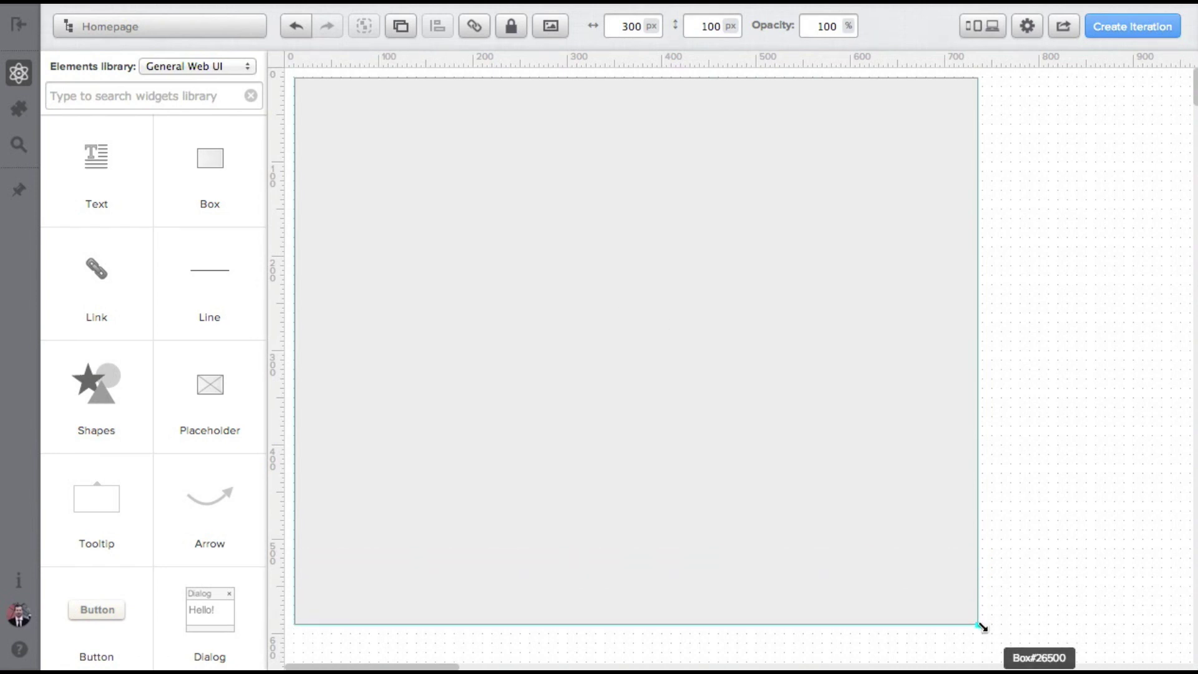
pyautogui.click(1069, 470)
pyautogui.scroll(-1, 1068, 470)
pyautogui.scroll(-4, 1068, 469)
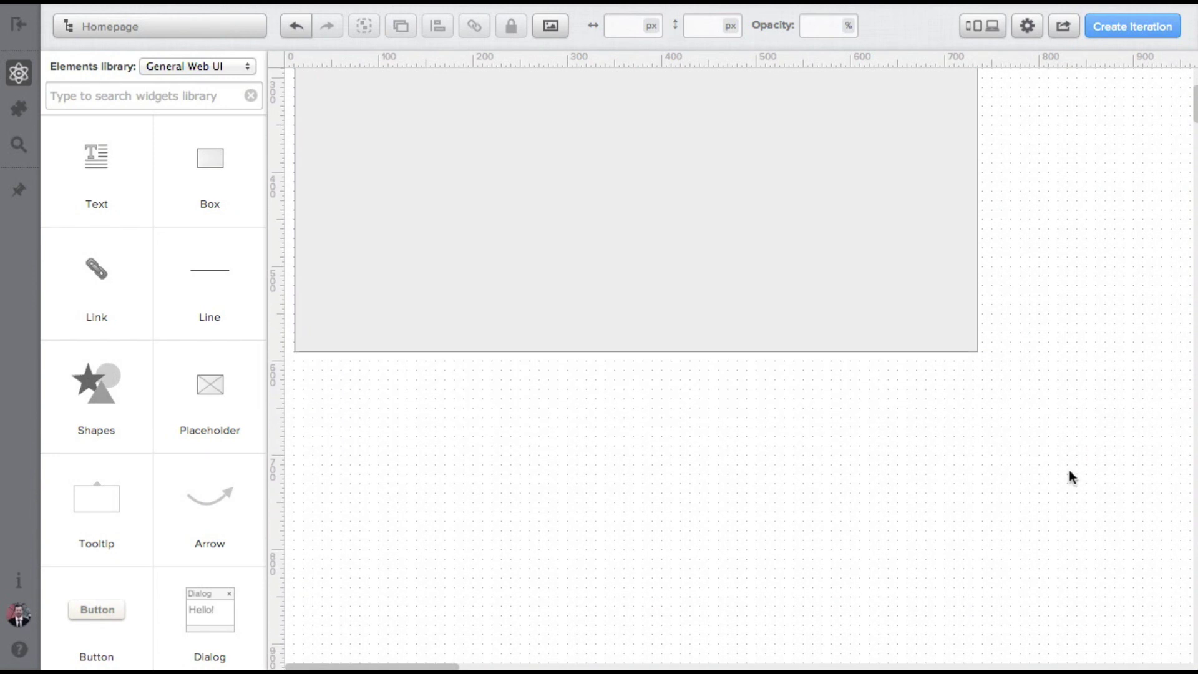
# Step: Duplicate the top box below it and resize the copy into a medium middle section
pyautogui.click(757, 281)
pyautogui.hotkey('ctrl', 'd')
pyautogui.moveTo(653, 435)
pyautogui.mouseDown()
pyautogui.moveTo(653, 419)
pyautogui.moveTo(653, 430)
pyautogui.mouseUp()
pyautogui.scroll(-2, 653, 431)
pyautogui.scroll(-4, 653, 432)
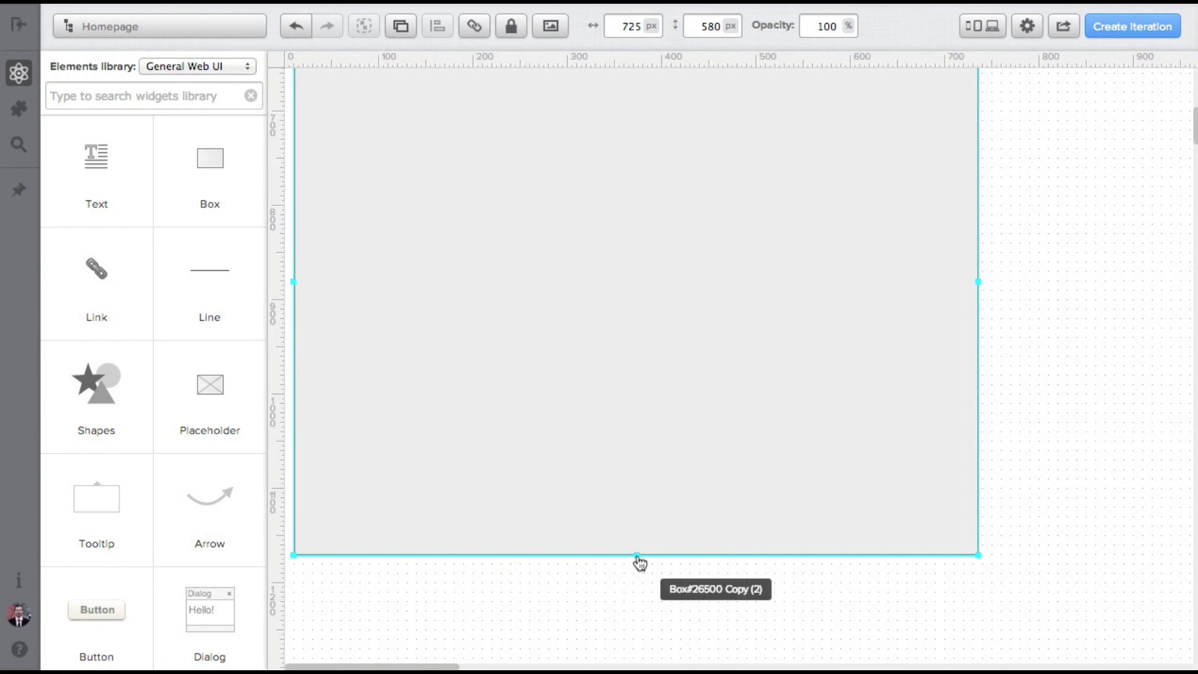
pyautogui.moveTo(638, 557)
pyautogui.mouseDown()
pyautogui.moveTo(641, 231)
pyautogui.moveTo(639, 253)
pyautogui.mouseUp()
pyautogui.scroll(2, 653, 295)
pyautogui.scroll(1, 653, 294)
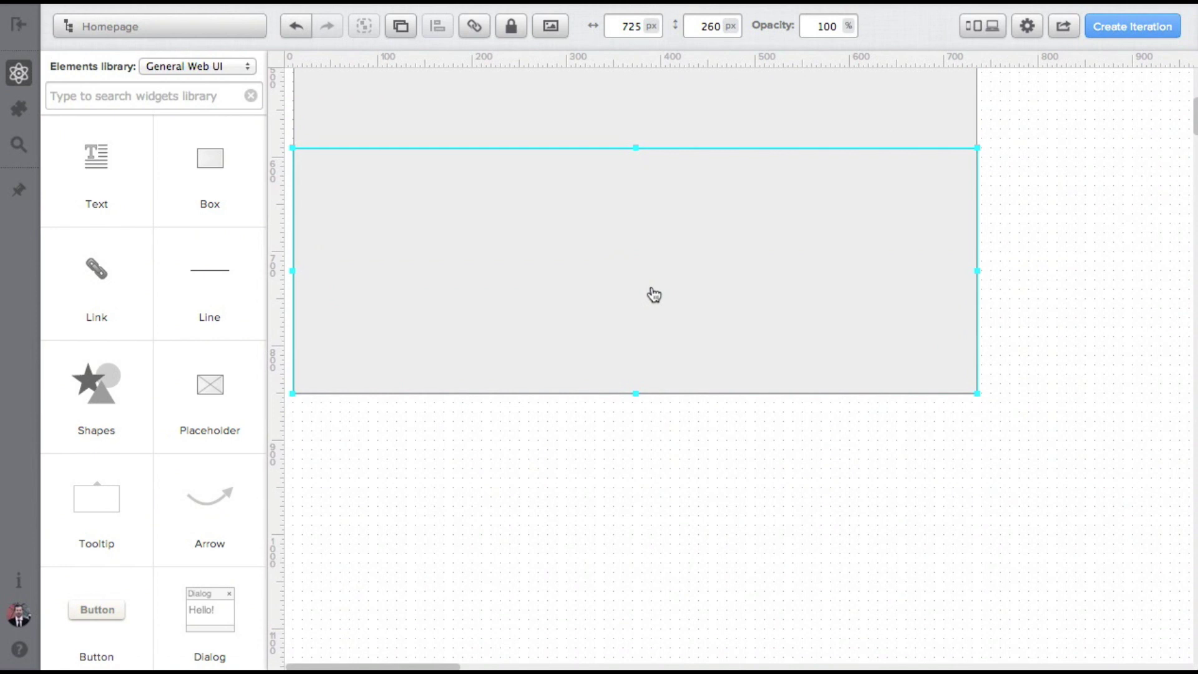
pyautogui.moveTo(637, 392); pyautogui.dragTo(637, 543)
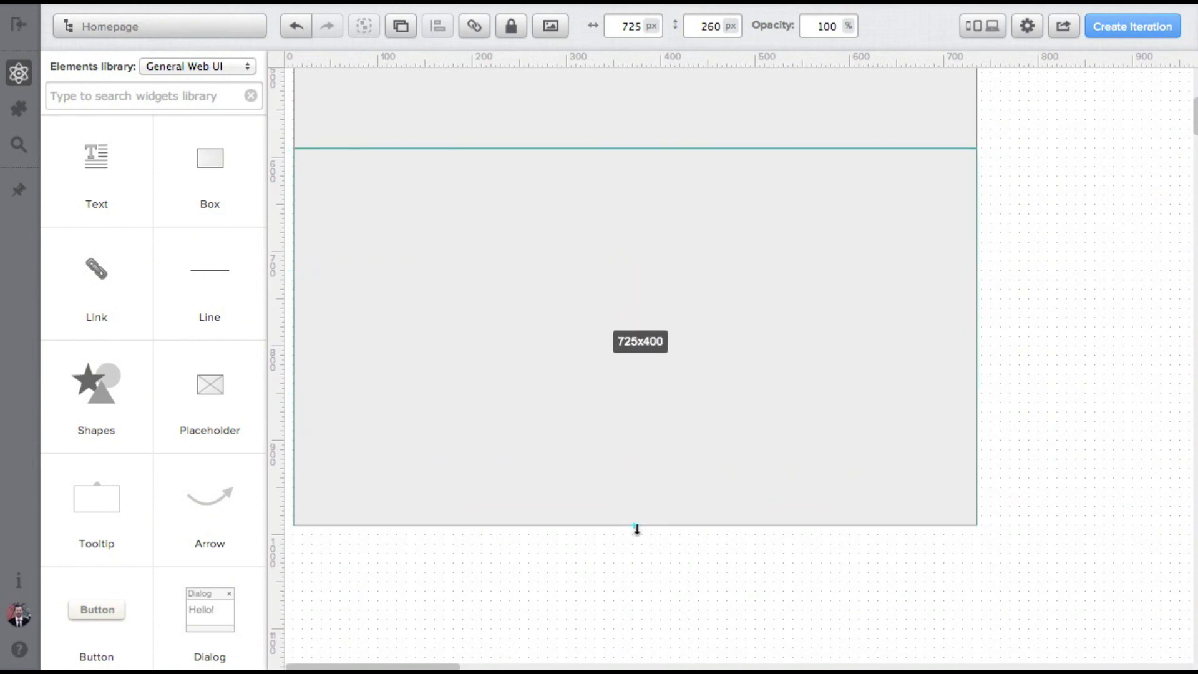
# Step: Duplicate the middle box below it and shrink the copy to a 170 px strip
pyautogui.hotkey('ctrl', 'd')
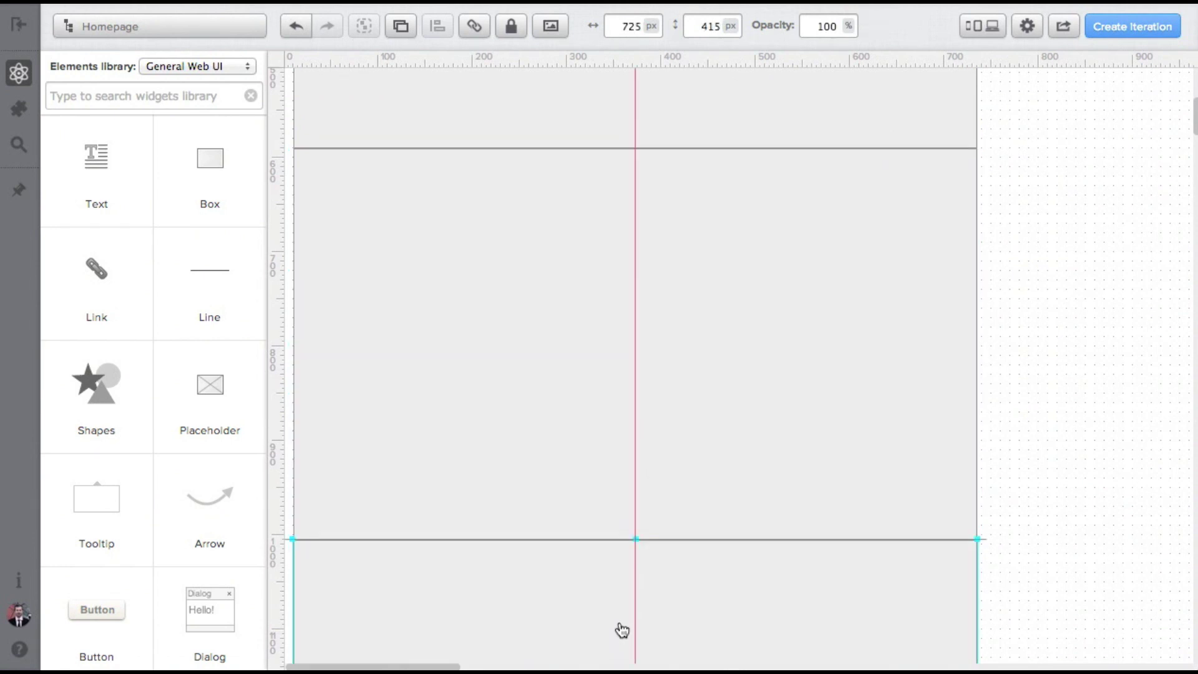
pyautogui.moveTo(618, 628); pyautogui.dragTo(622, 633)
pyautogui.scroll(-4, 621, 629)
pyautogui.scroll(-4, 621, 629)
pyautogui.scroll(-1, 619, 625)
pyautogui.moveTo(636, 593)
pyautogui.mouseDown()
pyautogui.moveTo(636, 347)
pyautogui.moveTo(642, 367)
pyautogui.mouseUp()
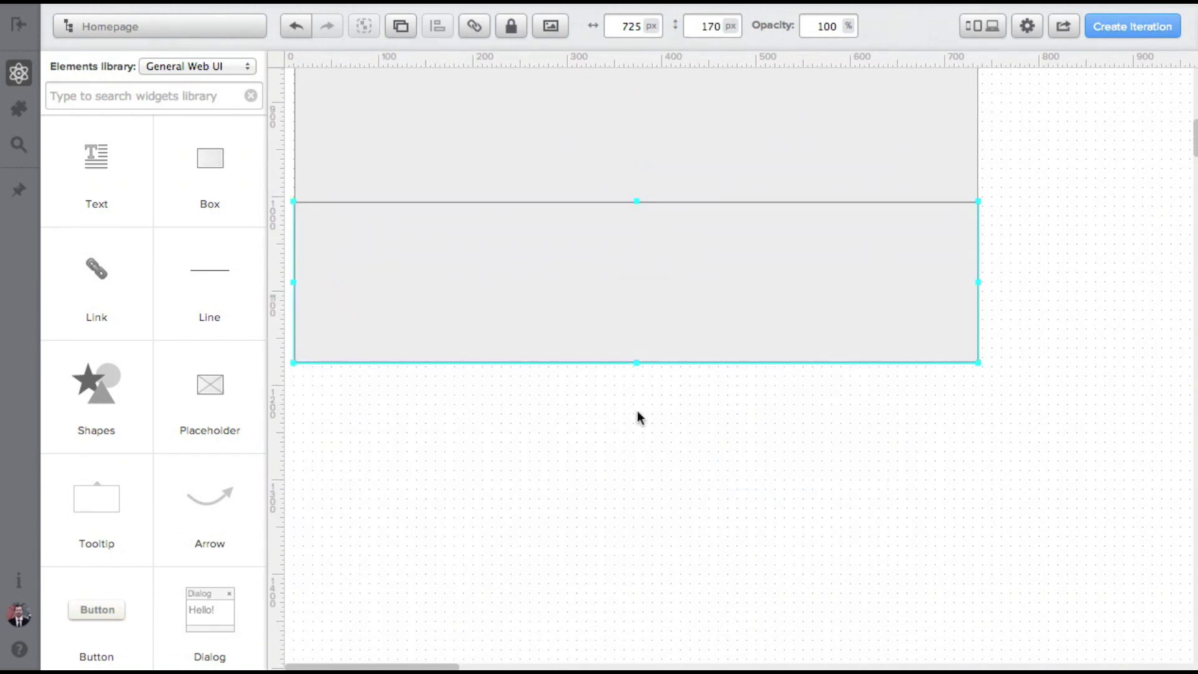
# Step: Fill the top box with white (#ffffff)
pyautogui.click(602, 429)
pyautogui.scroll(10, 601, 429)
pyautogui.scroll(10, 604, 439)
pyautogui.scroll(1, 604, 437)
pyautogui.scroll(-3, 603, 434)
pyautogui.click(604, 431)
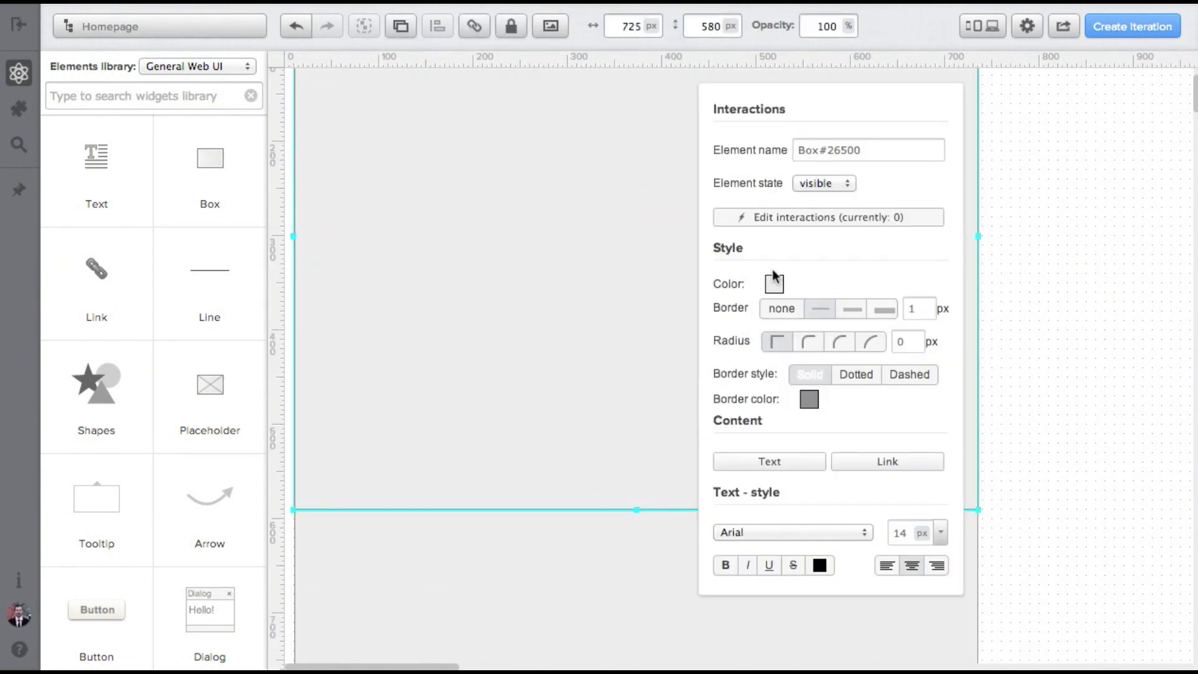
pyautogui.click(774, 285)
pyautogui.moveTo(564, 237)
pyautogui.mouseDown()
pyautogui.moveTo(508, 178)
pyautogui.moveTo(488, 118)
pyautogui.mouseUp()
pyautogui.click(727, 575)
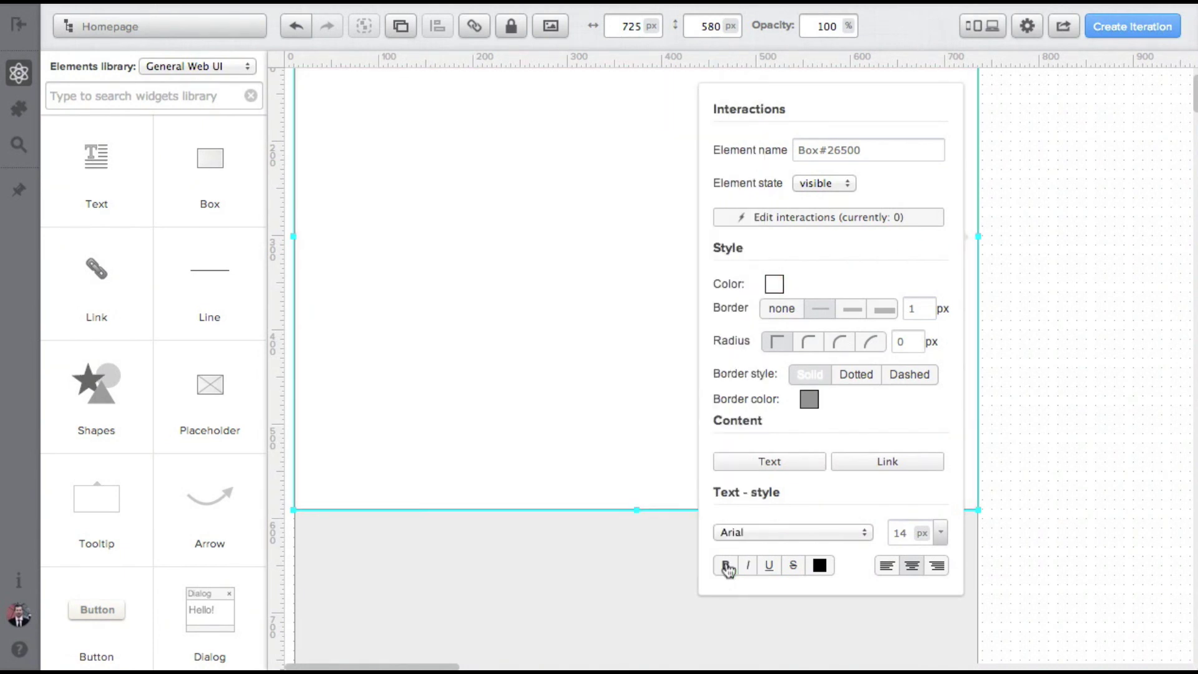
pyautogui.click(1107, 446)
# Step: Fill the bottom box with white (#ffffff)
pyautogui.scroll(-2, 1092, 451)
pyautogui.scroll(-3, 1091, 451)
pyautogui.scroll(-2, 1092, 451)
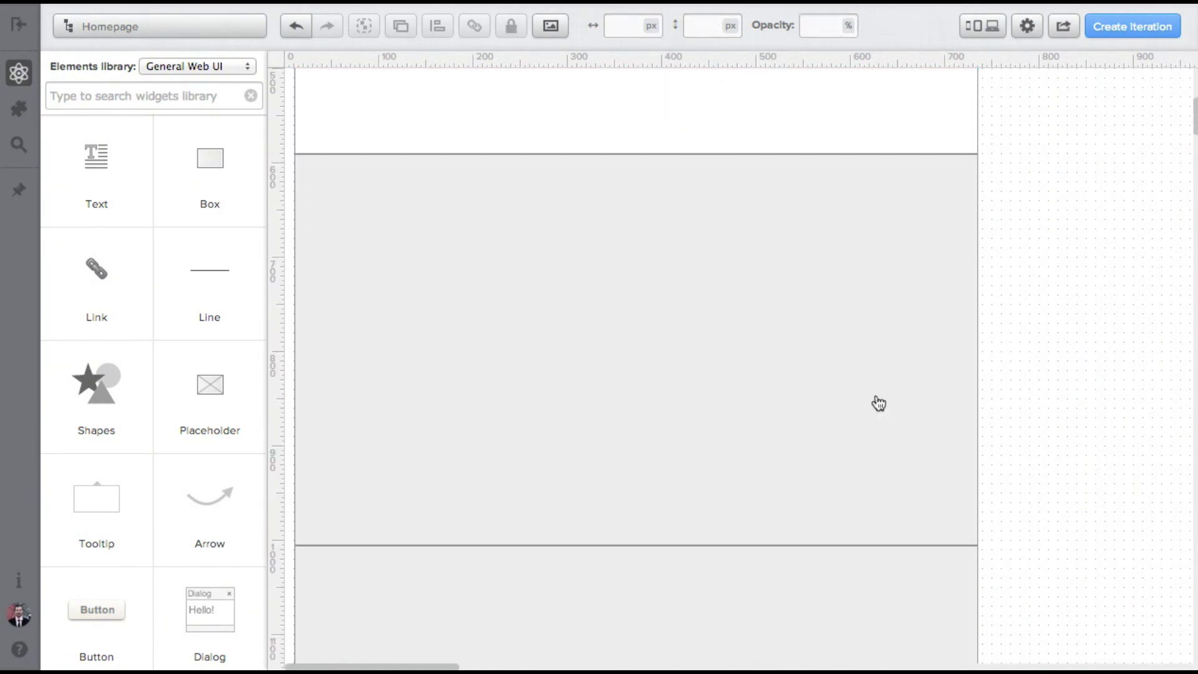
pyautogui.click(746, 587)
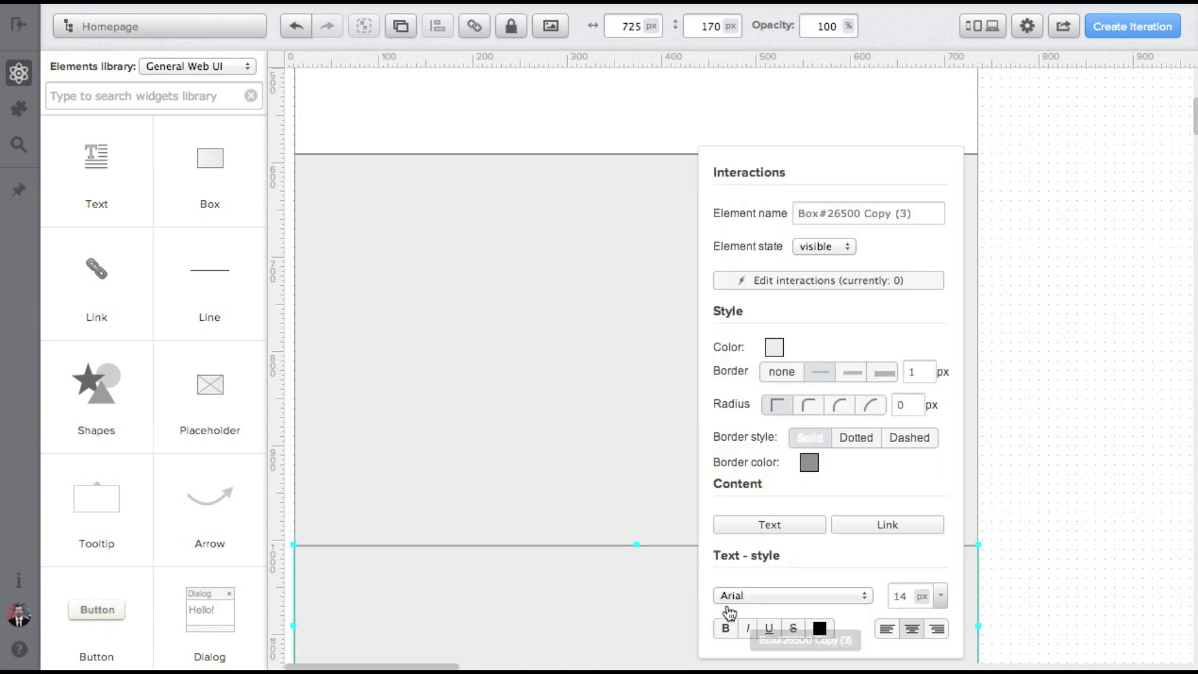
pyautogui.click(775, 346)
pyautogui.moveTo(525, 340); pyautogui.dragTo(499, 150)
pyautogui.click(736, 574)
pyautogui.click(1101, 346)
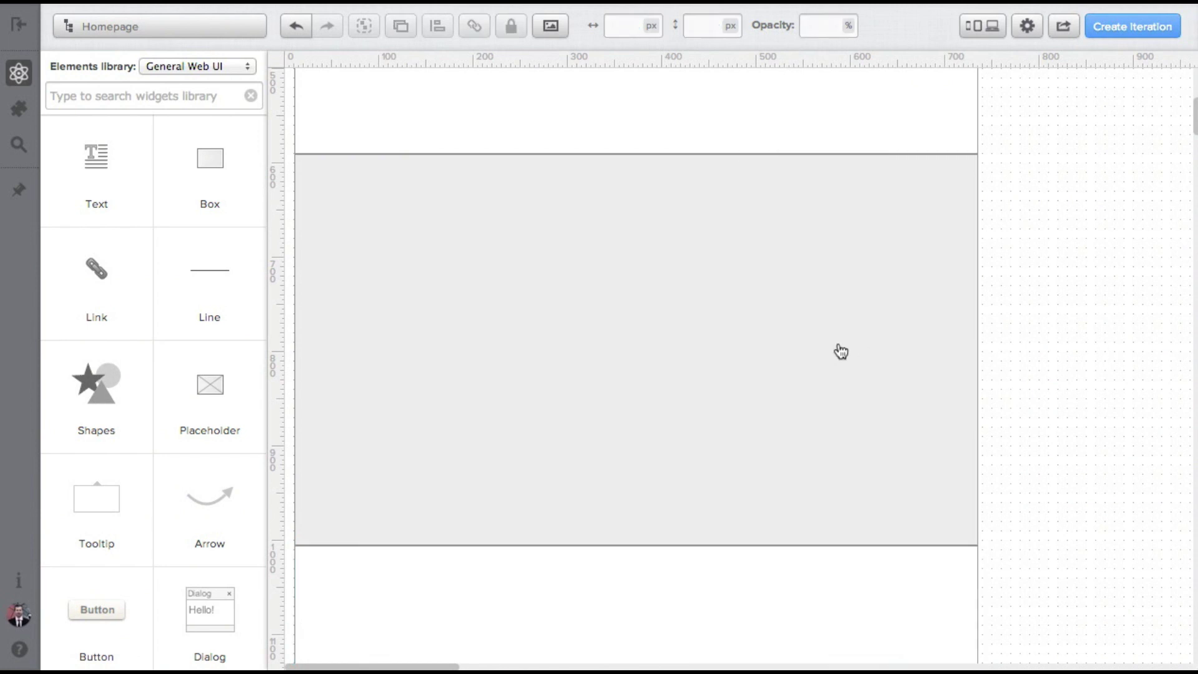
# Step: Check the grey middle box against the white bottom box and return to the page top
pyautogui.click(823, 347)
pyautogui.click(631, 605)
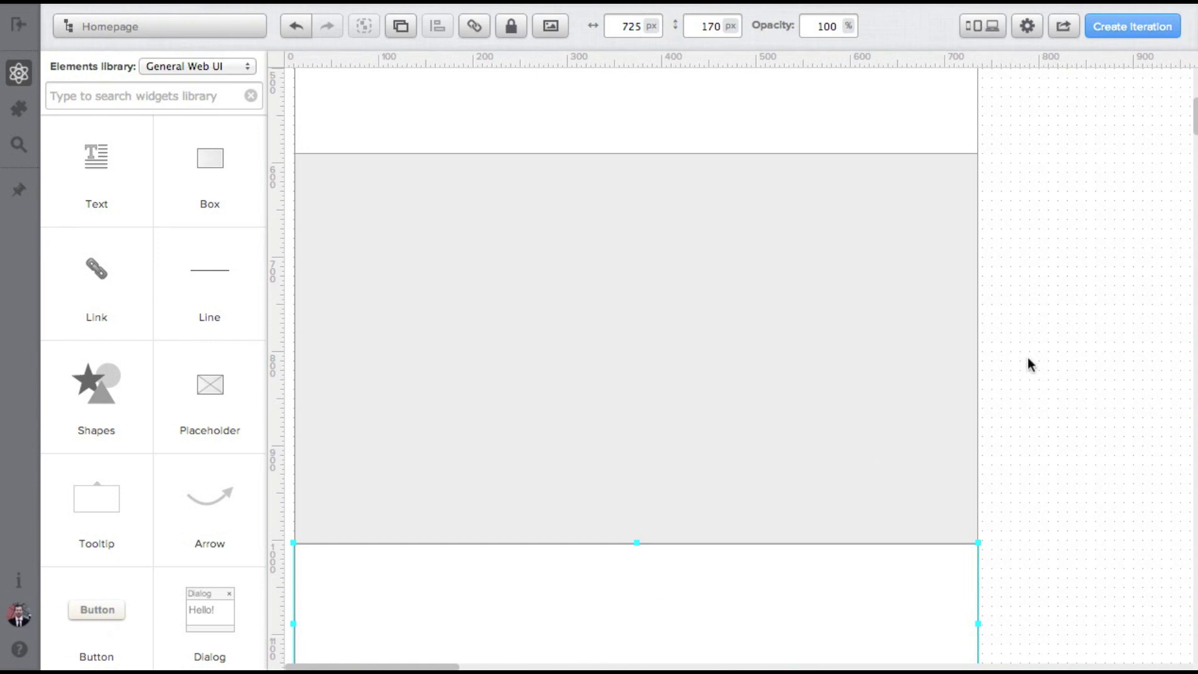
pyautogui.click(1060, 343)
pyautogui.scroll(3, 1066, 340)
pyautogui.scroll(3, 1065, 340)
pyautogui.scroll(1, 1065, 339)
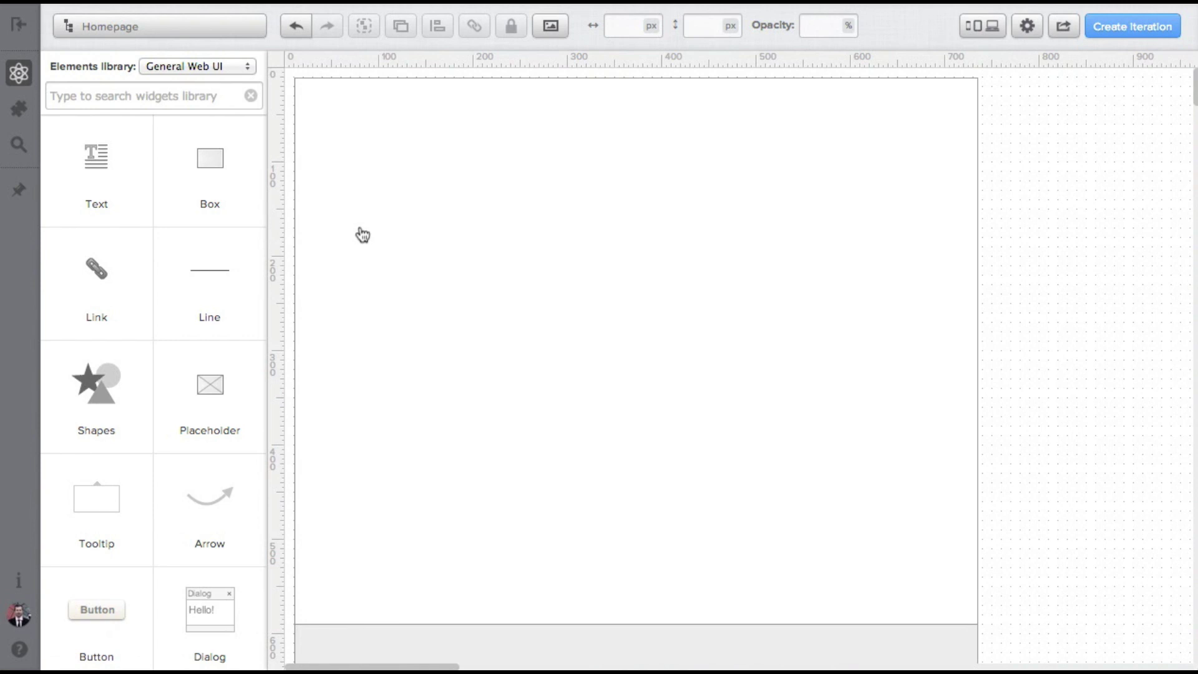
# Step: Add a 'Create your account' text heading in Georgia at a large font size
pyautogui.moveTo(100, 197); pyautogui.dragTo(659, 193)
pyautogui.write('Create your account')
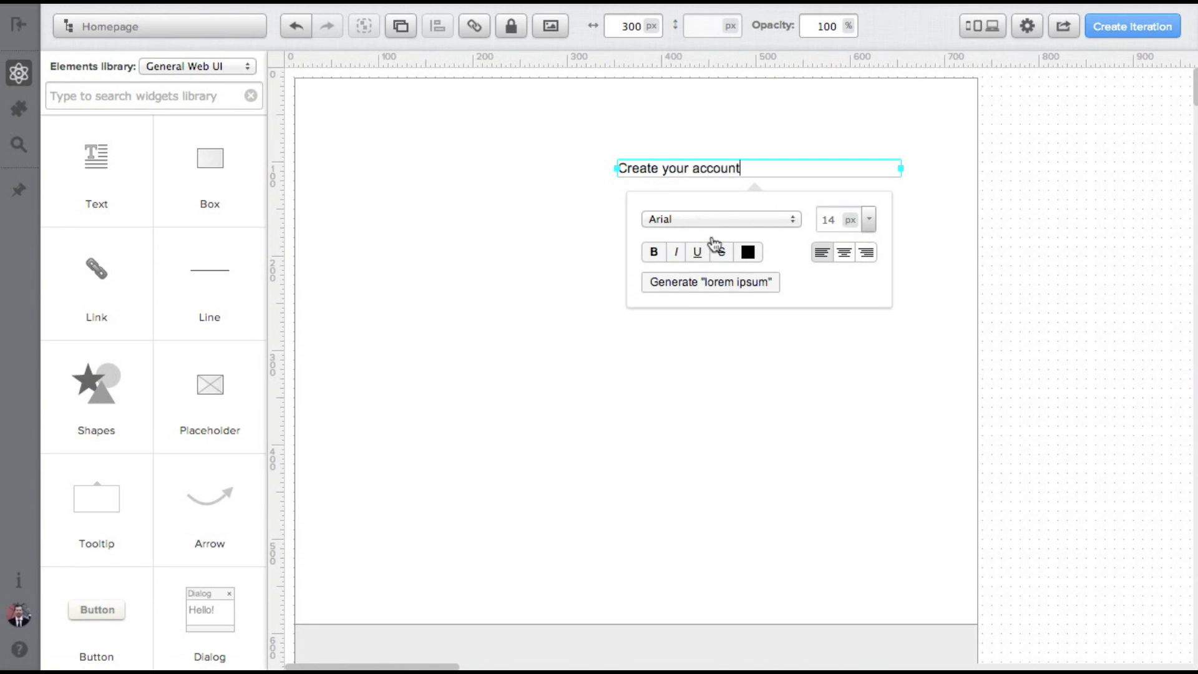
pyautogui.click(718, 218)
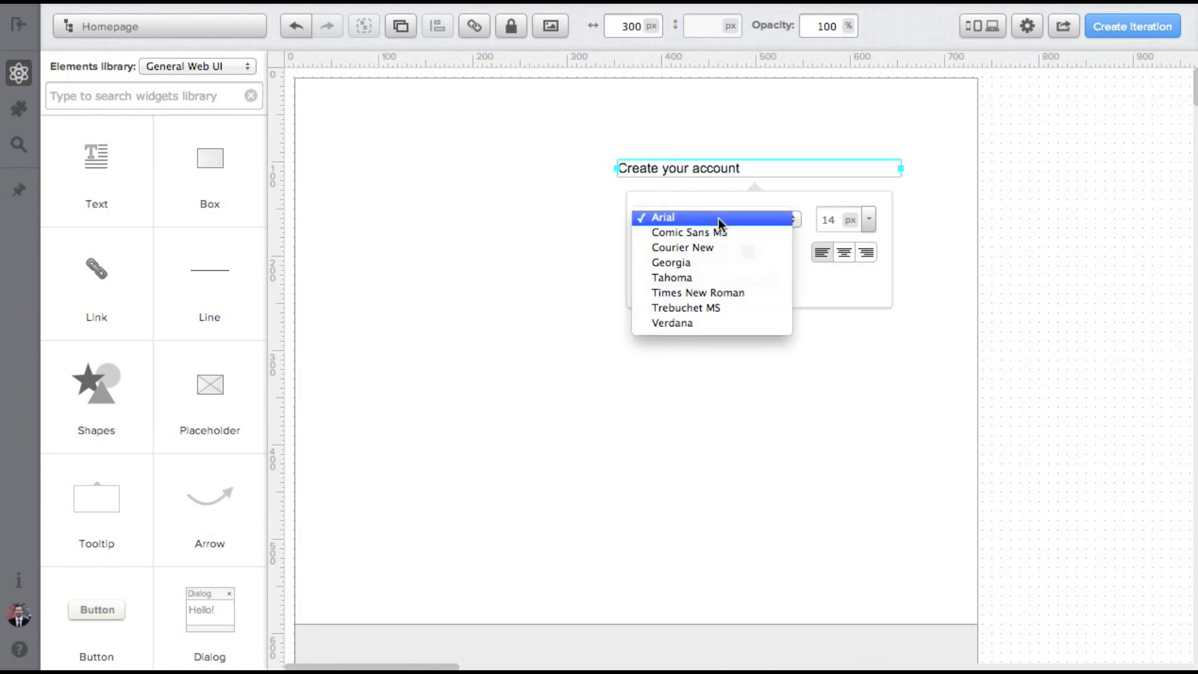
pyautogui.click(716, 262)
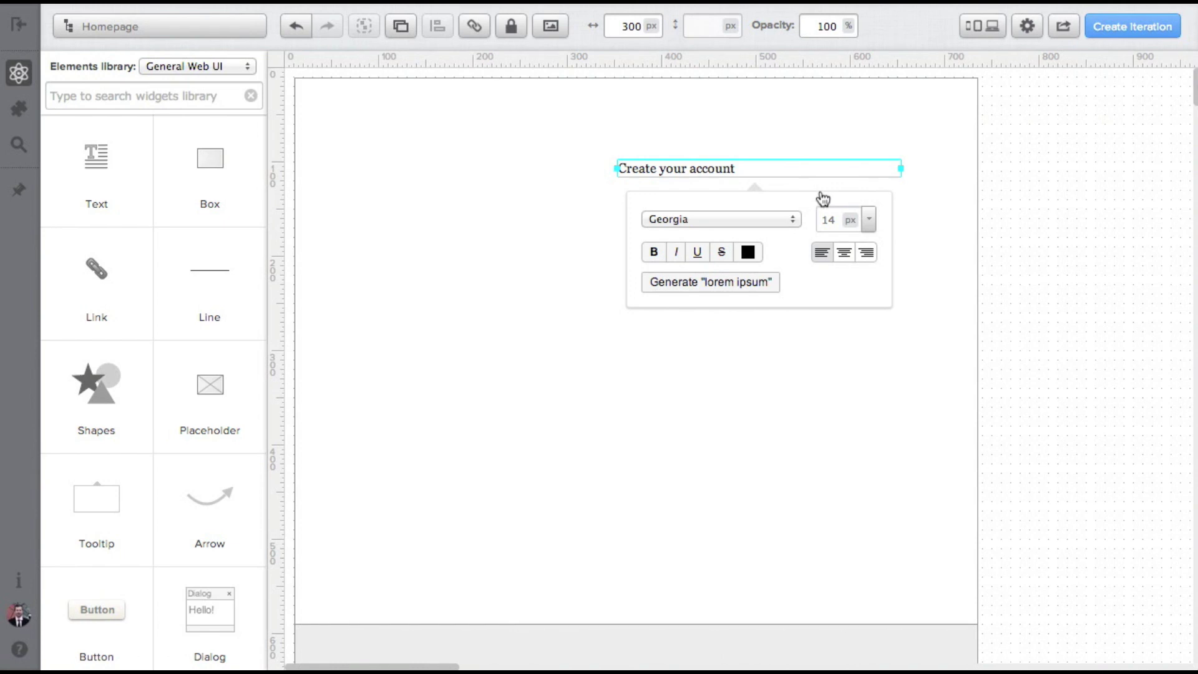
pyautogui.click(868, 220)
pyautogui.click(840, 339)
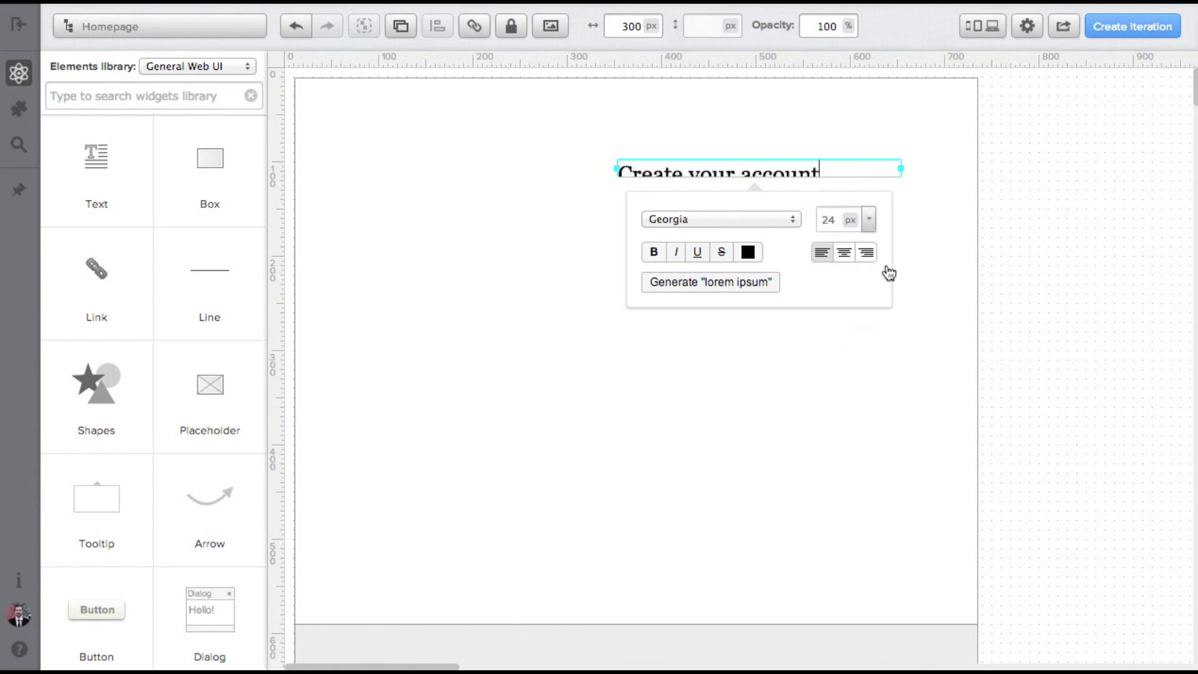
pyautogui.click(869, 232)
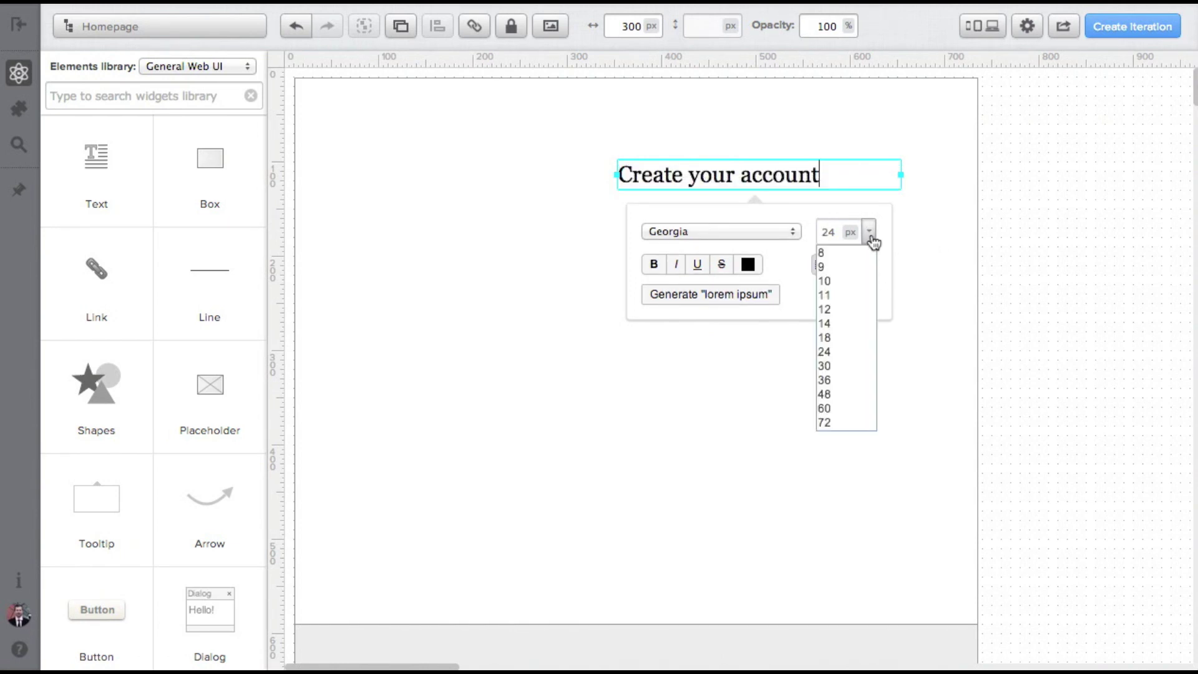
pyautogui.click(841, 393)
pyautogui.click(1007, 223)
# Step: Move the heading to the top of the page and fit its box to one line
pyautogui.moveTo(771, 250); pyautogui.dragTo(590, 182)
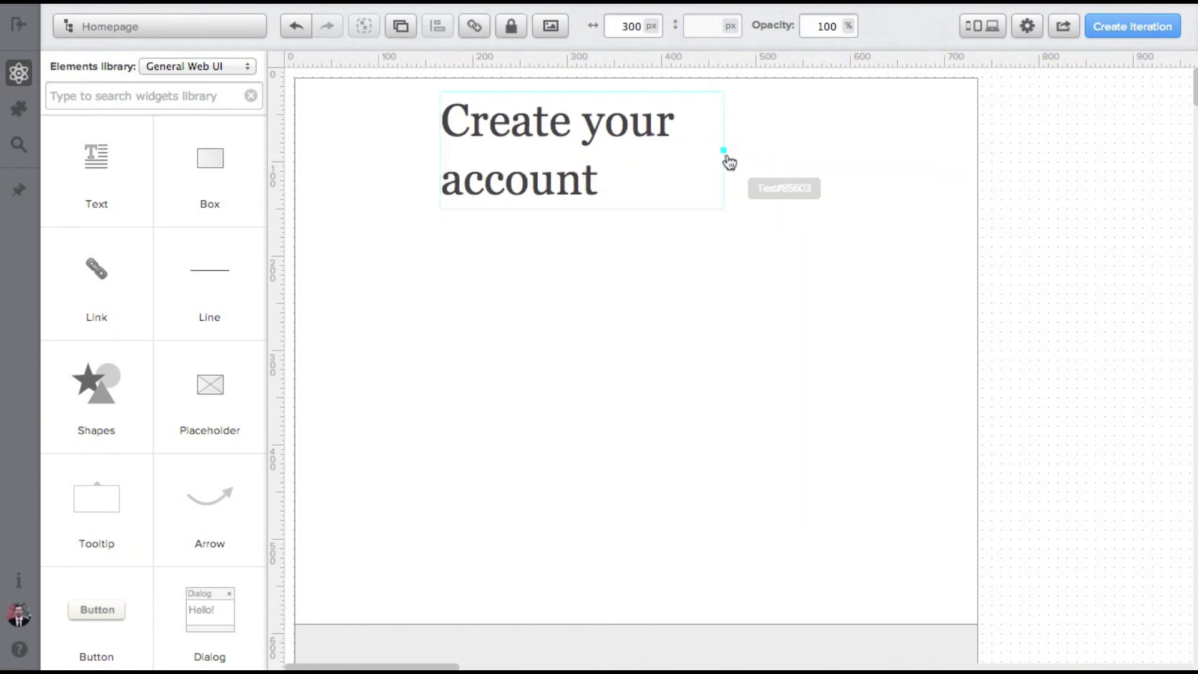
pyautogui.moveTo(728, 163); pyautogui.dragTo(856, 139)
pyautogui.doubleClick(846, 129)
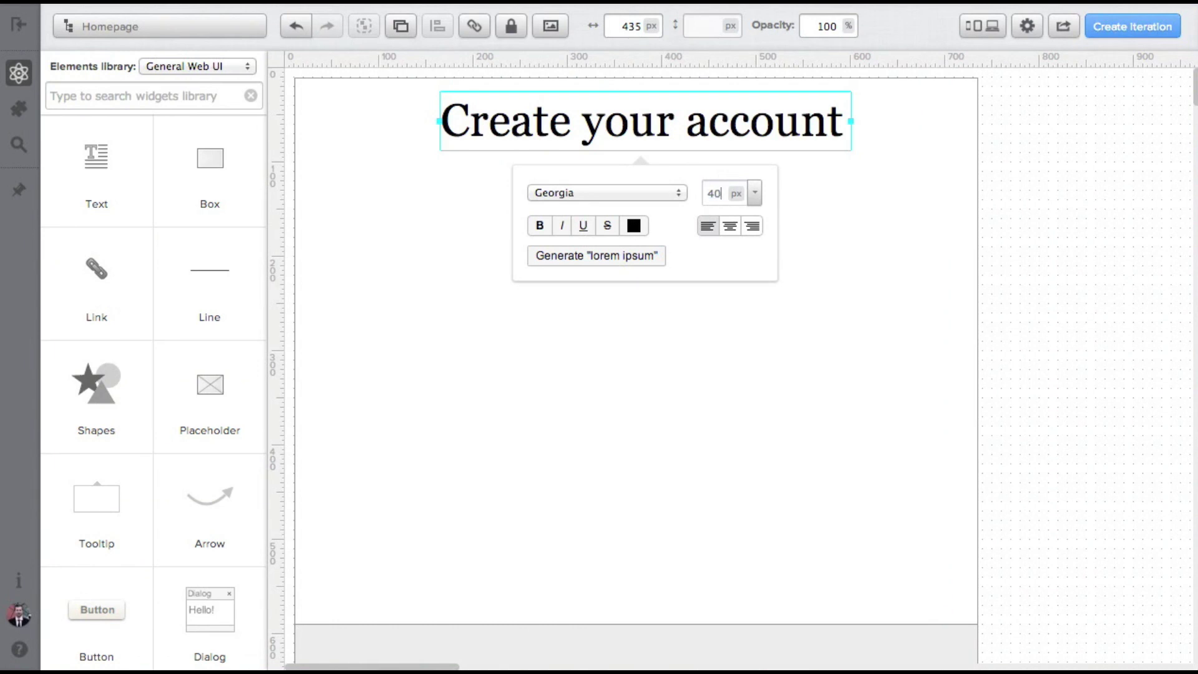
pyautogui.click(927, 190)
pyautogui.moveTo(658, 142)
pyautogui.mouseDown()
pyautogui.moveTo(673, 133)
pyautogui.moveTo(681, 147)
pyautogui.moveTo(670, 148)
pyautogui.mouseUp()
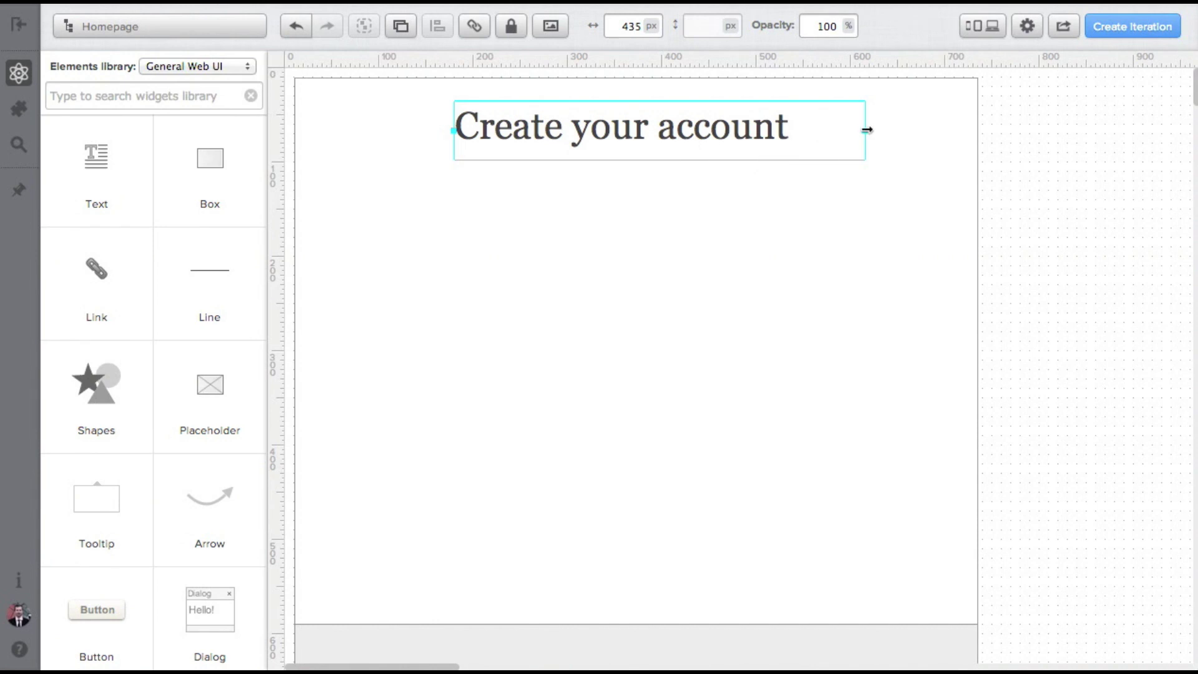
pyautogui.moveTo(866, 129); pyautogui.dragTo(792, 127)
# Step: Centre the heading and duplicate it as the subtitle 'You're 30 seconds away from the full, free, access to XYZ'
pyautogui.moveTo(683, 122); pyautogui.dragTo(701, 123)
pyautogui.hotkey('ctrl', 'd')
pyautogui.doubleClick(624, 185)
pyautogui.write("You're 30 seconds qway")
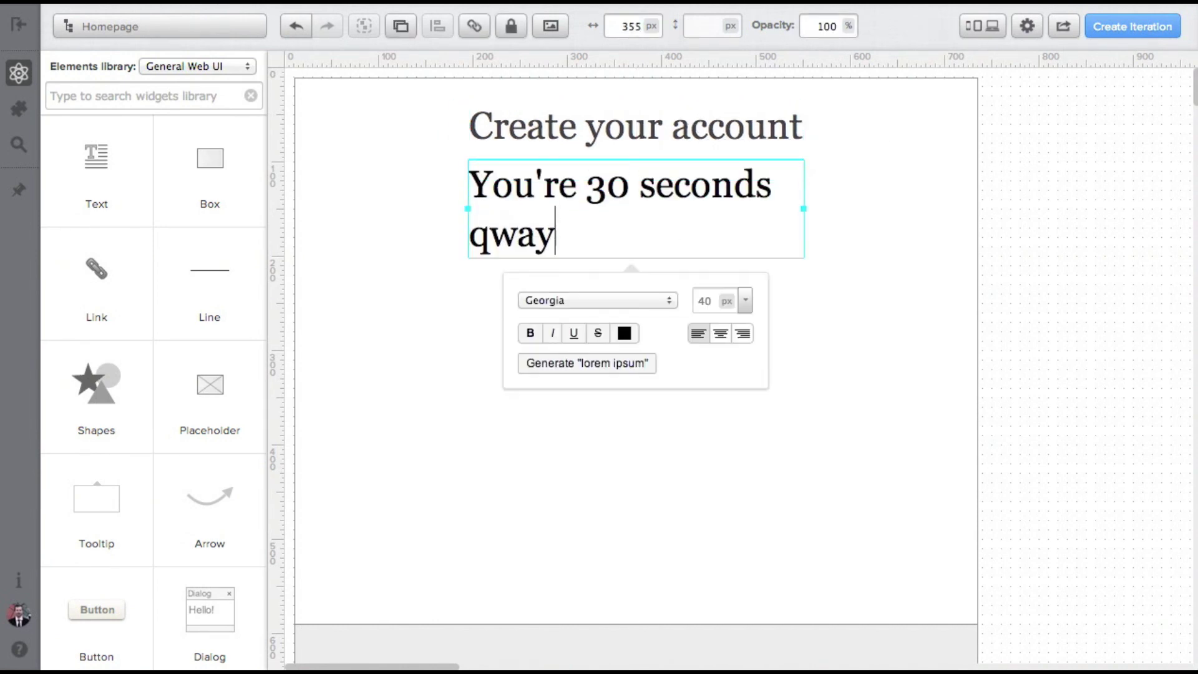
pyautogui.press('BackSpace')
pyautogui.press('BackSpace')
pyautogui.press('BackSpace')
pyautogui.write('away from the full, free, access to ZYX')
pyautogui.press('BackSpace')
pyautogui.press('BackSpace')
pyautogui.press('BackSpace')
pyautogui.write('XYZ')
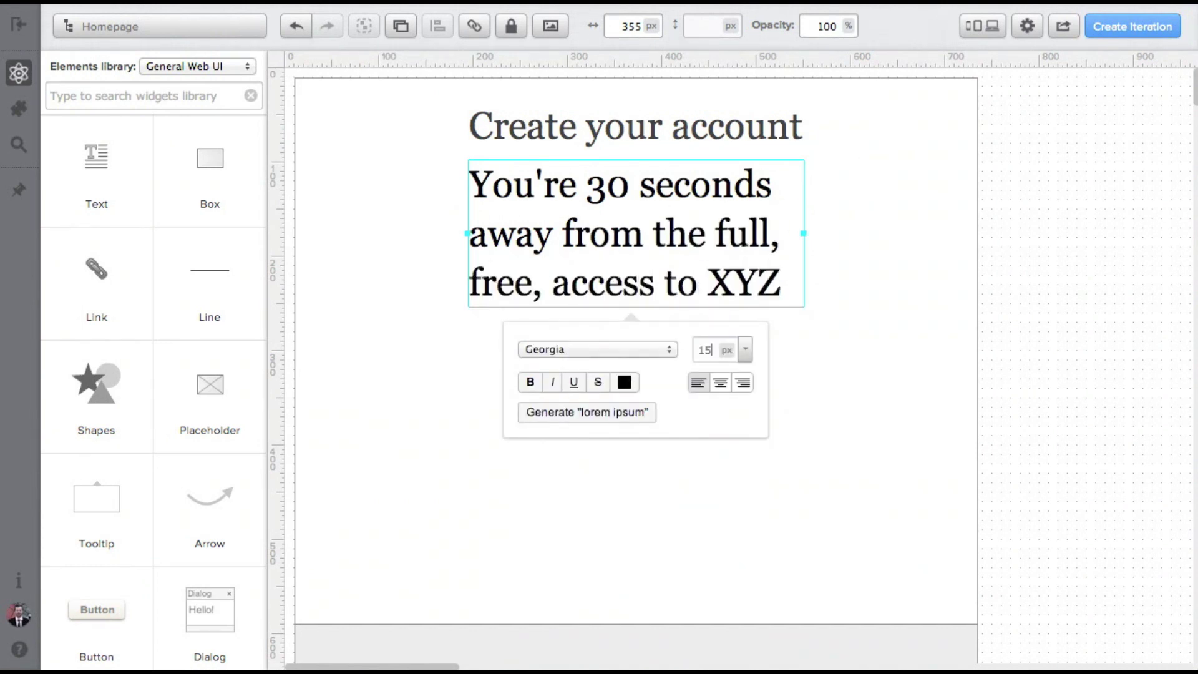
# Step: Make the subtitle 18 px italic on a single line
pyautogui.press('Return')
pyautogui.press('Return')
pyautogui.click(552, 270)
pyautogui.click(690, 159)
pyautogui.moveTo(748, 169); pyautogui.dragTo(855, 171)
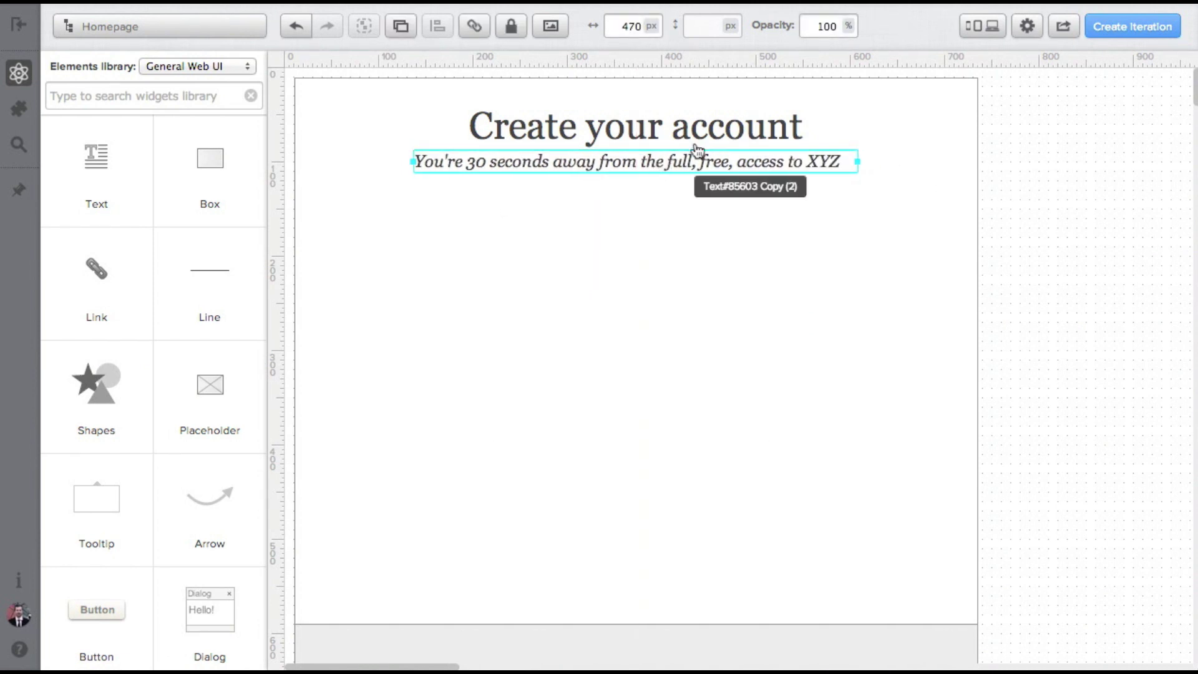
pyautogui.click(1000, 211)
# Step: Draw a short grey divider line below the subtitle, then duplicate the subtitle
pyautogui.moveTo(210, 270)
pyautogui.mouseDown()
pyautogui.moveTo(534, 307)
pyautogui.moveTo(488, 207)
pyautogui.mouseUp()
pyautogui.click(665, 366)
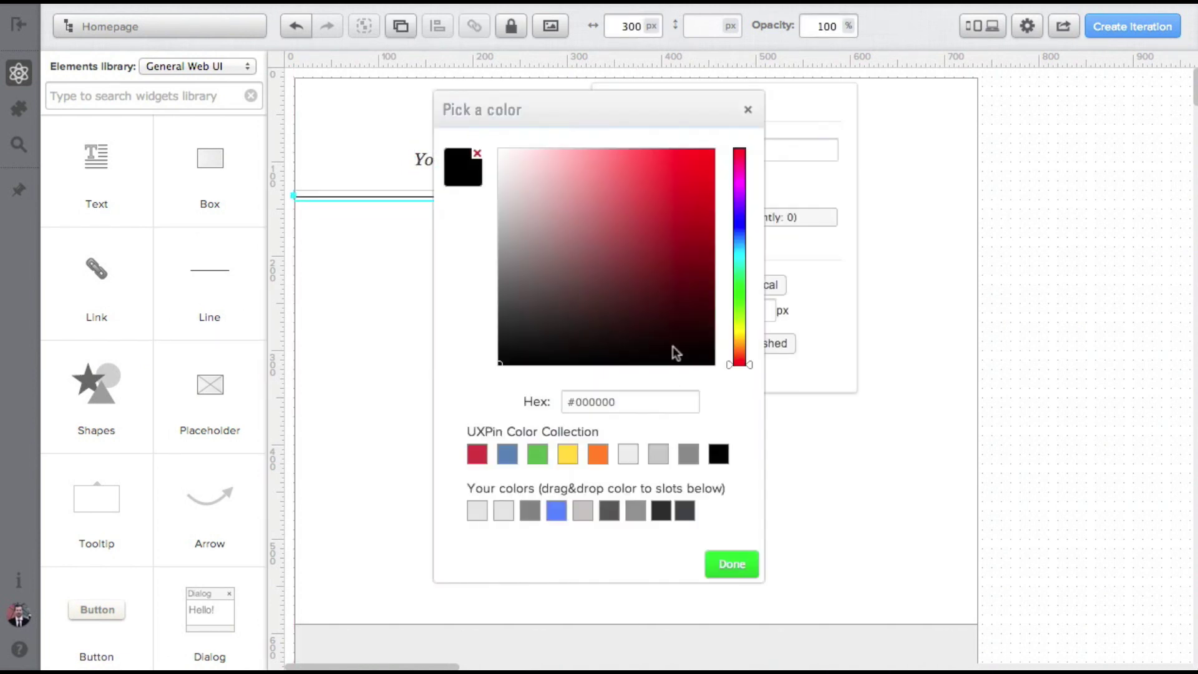
pyautogui.click(689, 458)
pyautogui.click(731, 566)
pyautogui.click(619, 277)
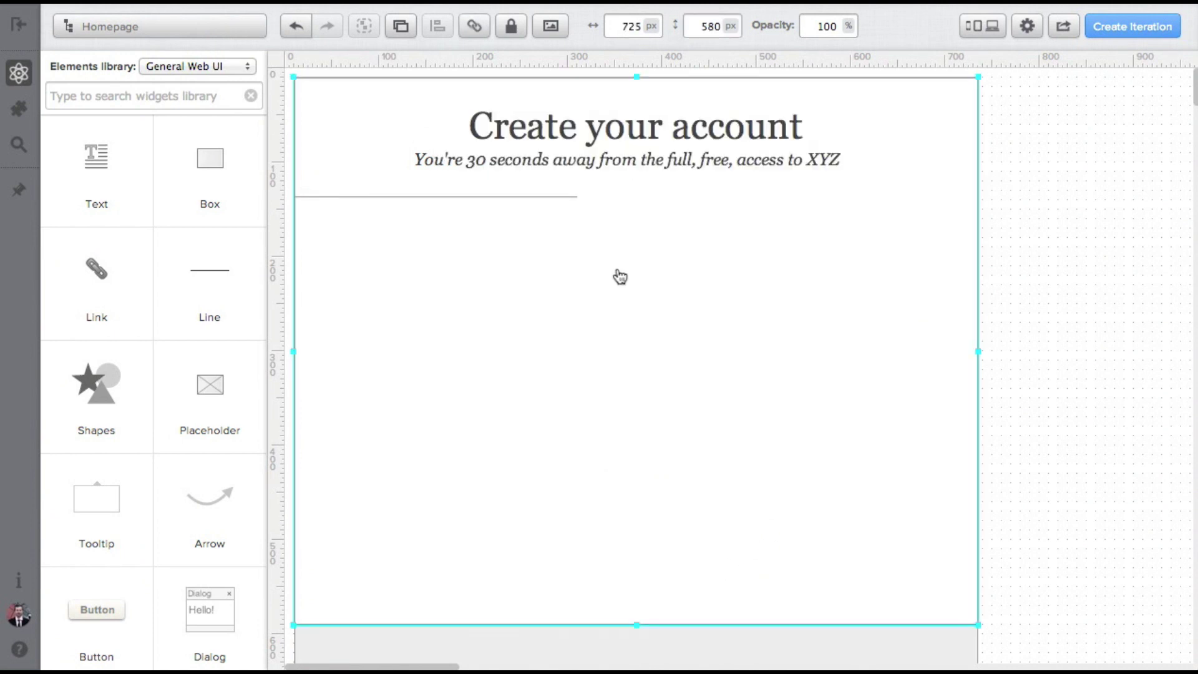
pyautogui.click(564, 197)
pyautogui.moveTo(578, 196); pyautogui.dragTo(488, 197)
pyautogui.click(568, 206)
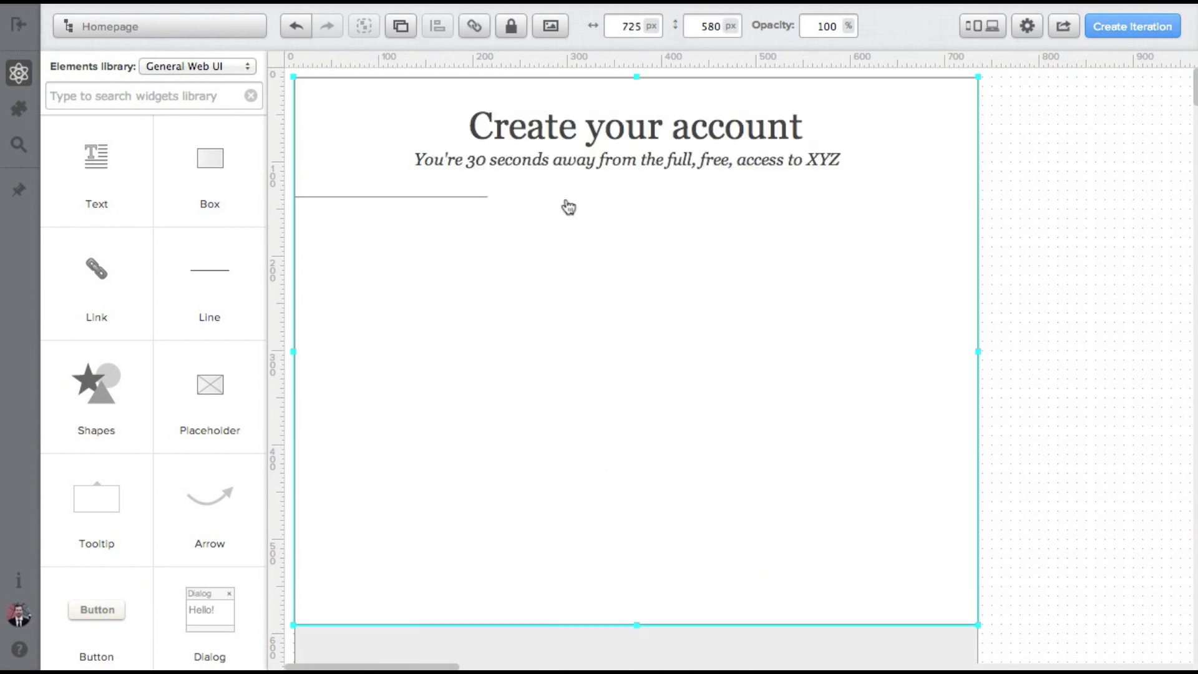
pyautogui.click(633, 163)
pyautogui.hotkey('ctrl', 'd')
# Step: Retype the subtitle copy as 'Basic information about you *' in non-italic Arial 14 px
pyautogui.moveTo(602, 200); pyautogui.dragTo(602, 262)
pyautogui.doubleClick(602, 262)
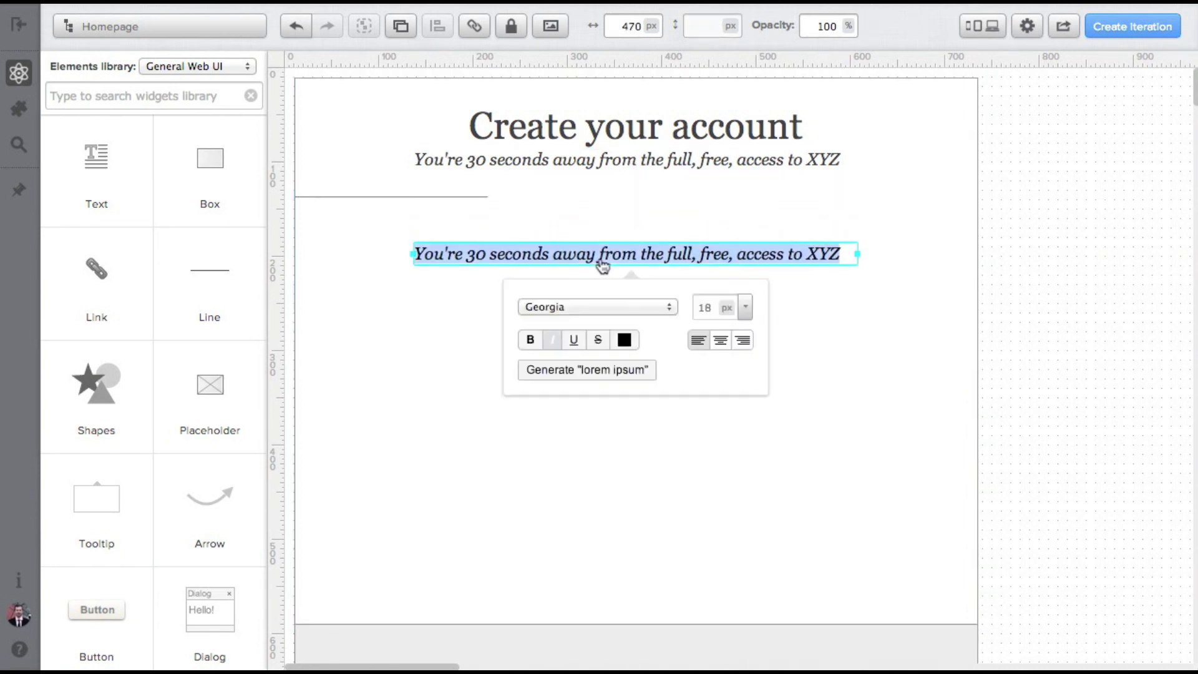
pyautogui.write('Basic information about you *')
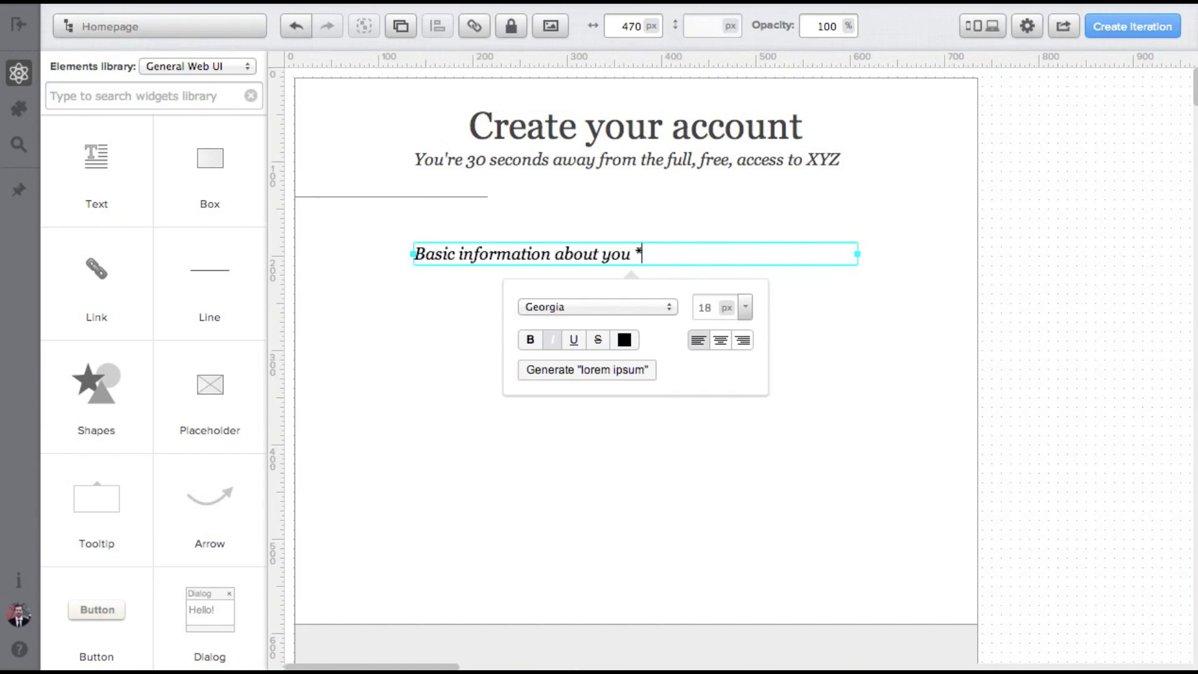
pyautogui.hotkey('ctrl', 'a')
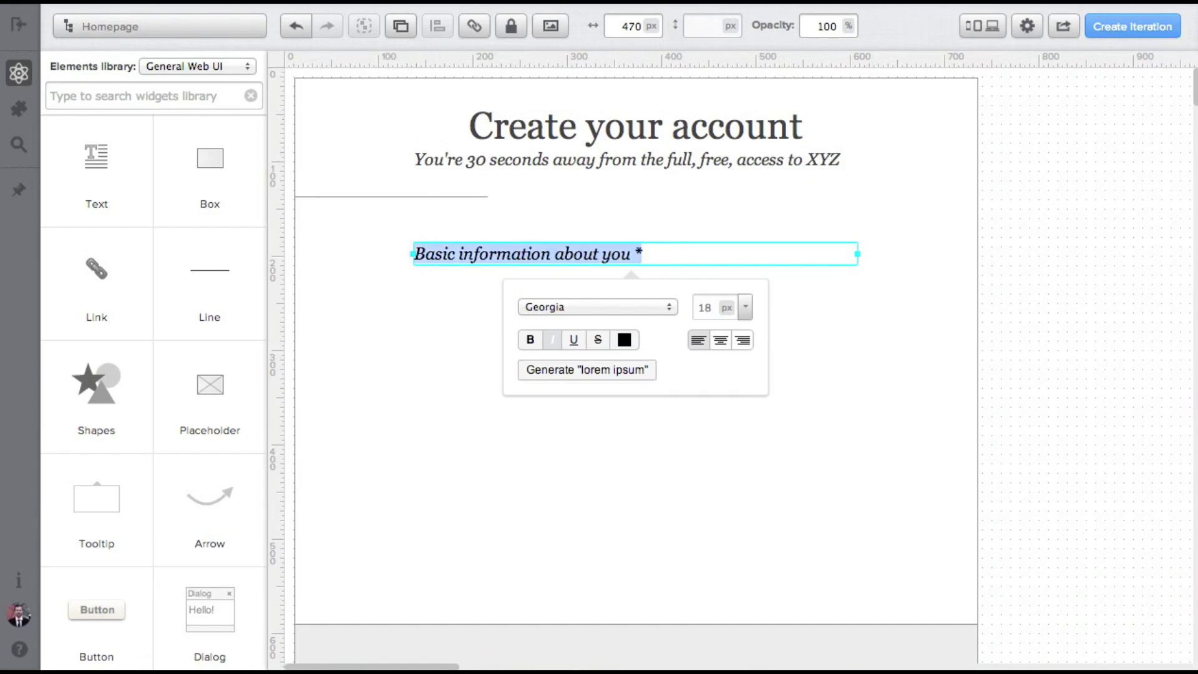
pyautogui.hotkey('ctrl', 'i')
pyautogui.click(622, 305)
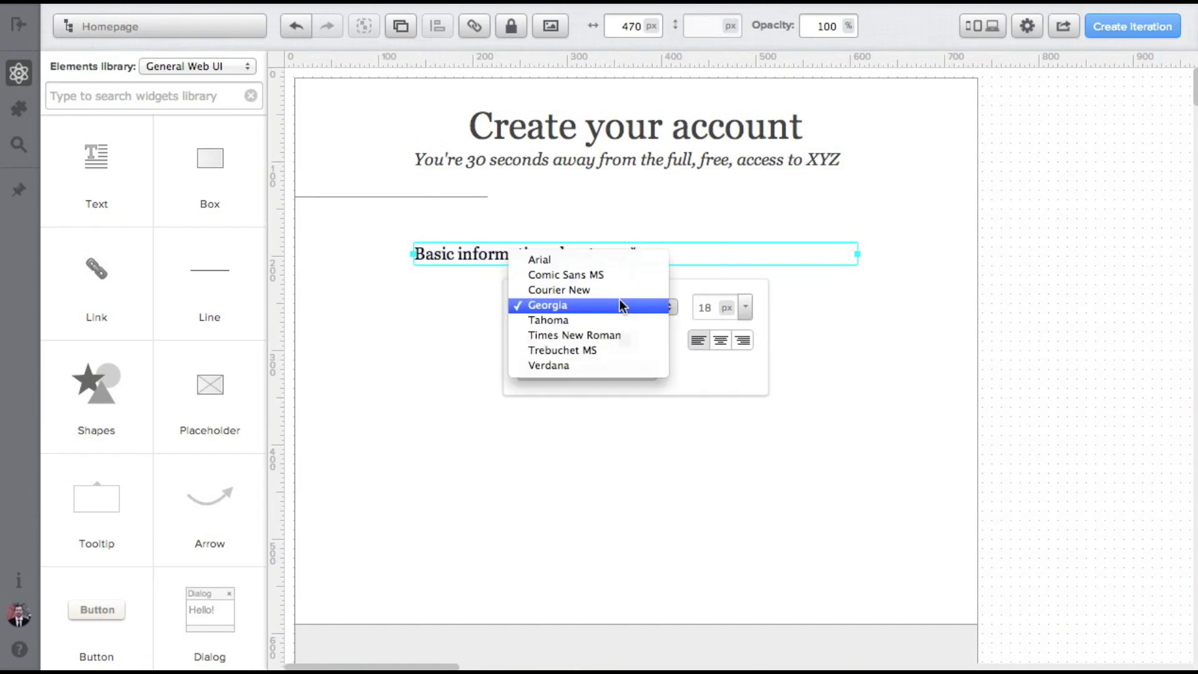
pyautogui.click(608, 259)
pyautogui.click(749, 312)
pyautogui.doubleClick(714, 308)
pyautogui.write('12')
pyautogui.press('Return')
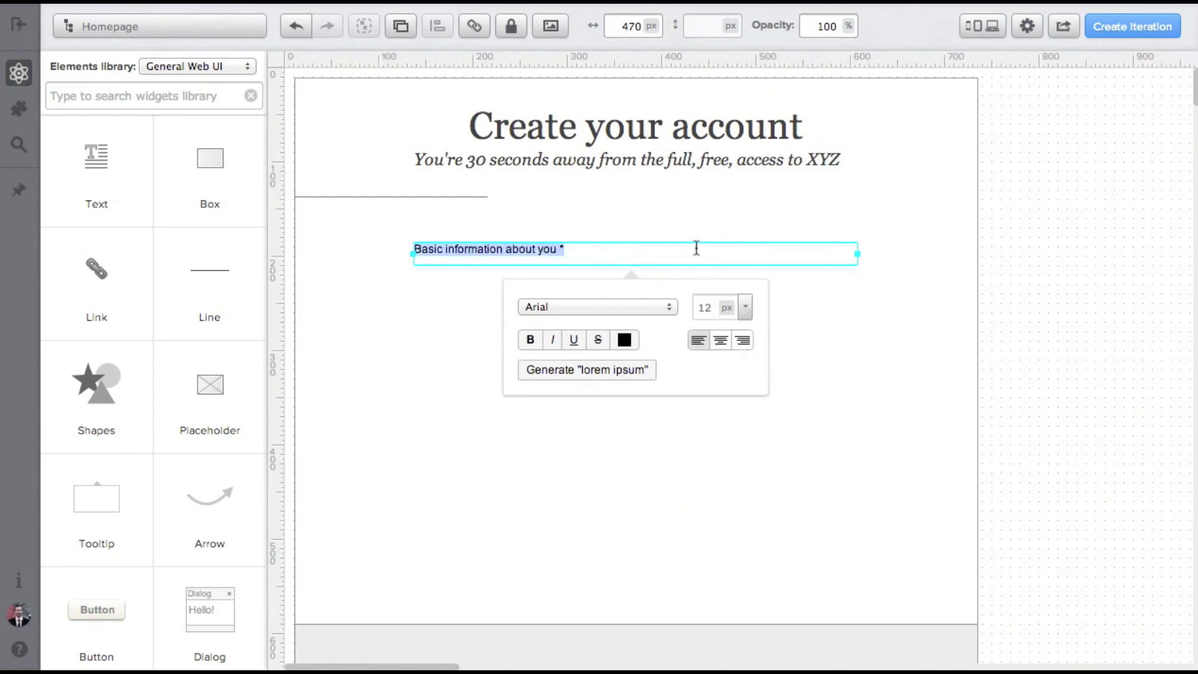
pyautogui.doubleClick(714, 305)
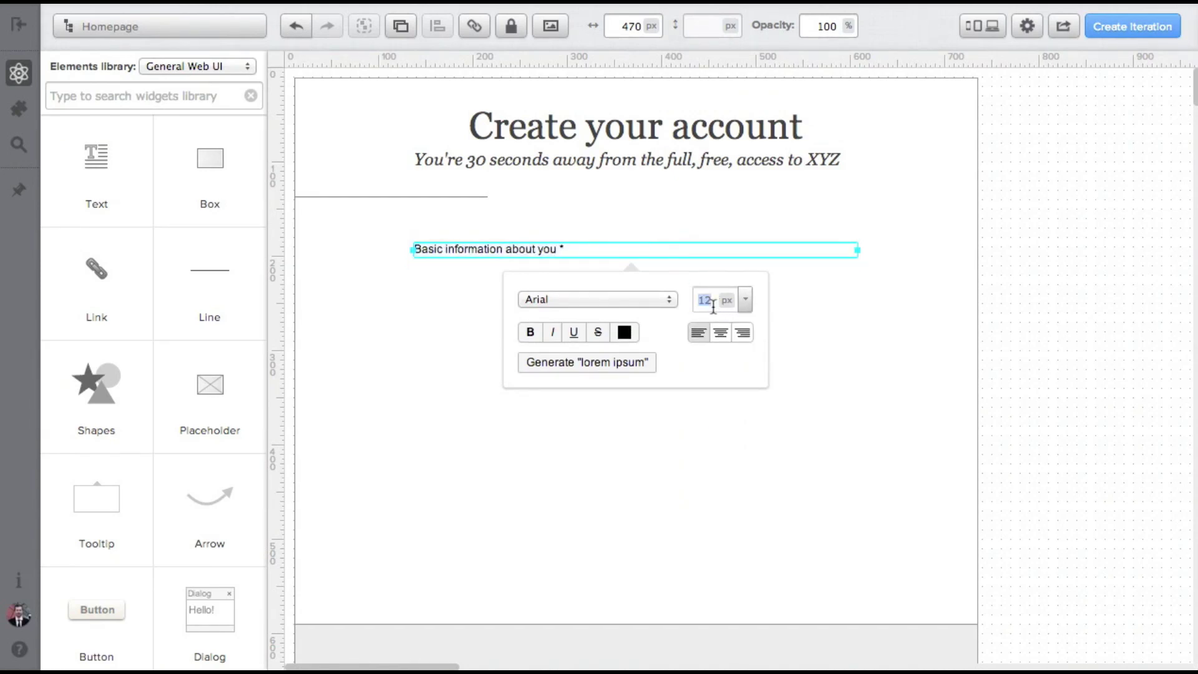
pyautogui.write('14')
pyautogui.press('Return')
pyautogui.click(544, 259)
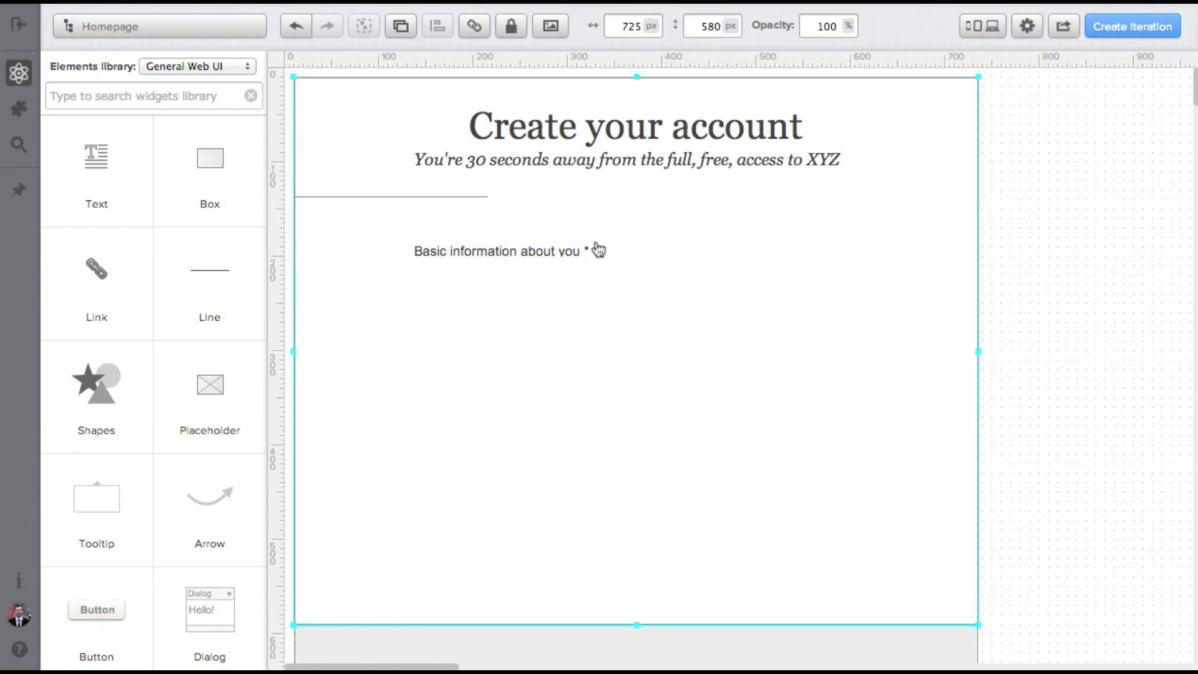
# Step: Place the label on the divider line and add a matching line copy to its right
pyautogui.click(474, 264)
pyautogui.moveTo(474, 265); pyautogui.dragTo(593, 214)
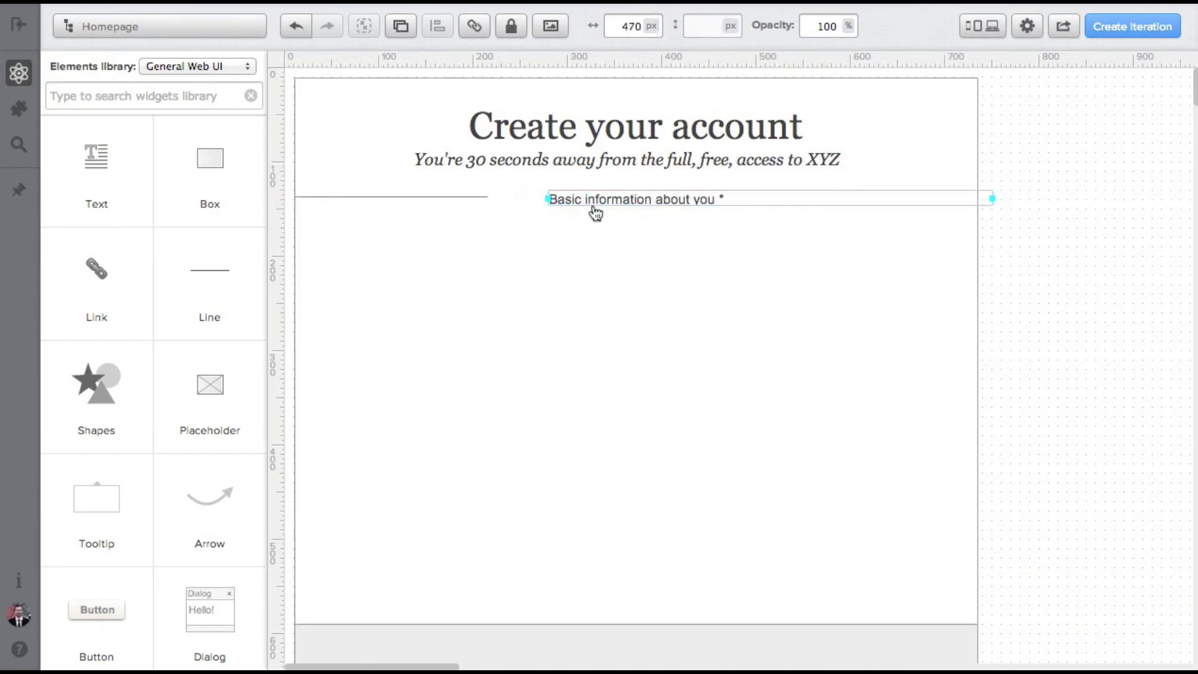
pyautogui.doubleClick(990, 197)
pyautogui.click(406, 200)
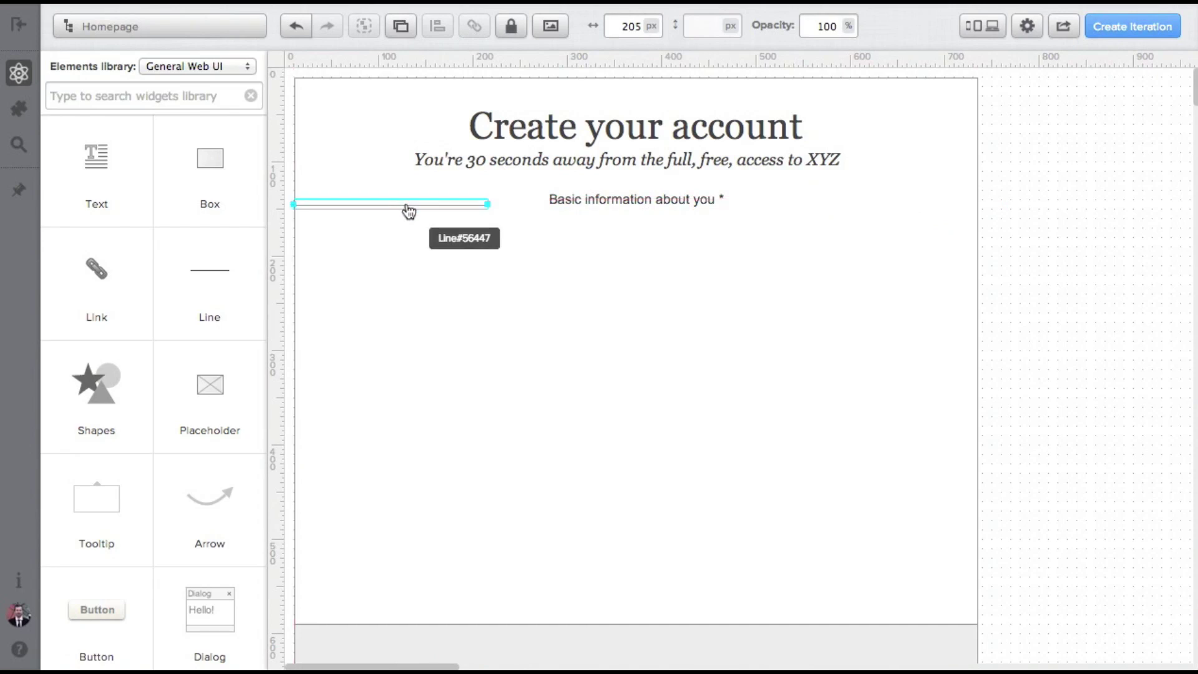
pyautogui.moveTo(422, 214)
pyautogui.mouseDown()
pyautogui.moveTo(901, 219)
pyautogui.moveTo(860, 219)
pyautogui.mouseUp()
pyautogui.moveTo(700, 200); pyautogui.dragTo(695, 205)
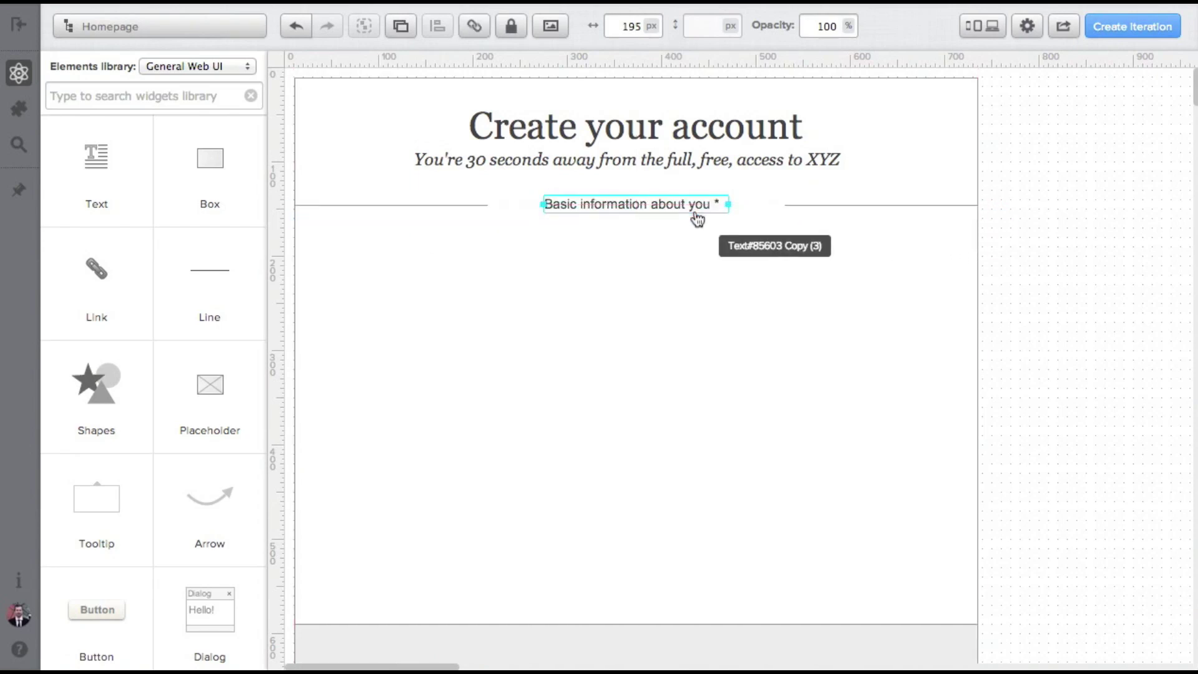
pyautogui.click(784, 204)
pyautogui.moveTo(783, 204); pyautogui.dragTo(738, 205)
pyautogui.click(414, 222)
# Step: Stretch the left divider up to the label and select the label with both lines
pyautogui.click(489, 206)
pyautogui.moveTo(489, 206); pyautogui.dragTo(531, 206)
pyautogui.click(522, 206)
pyautogui.keyDown('shift'); pyautogui.click(624, 204); pyautogui.keyUp('shift')
pyautogui.keyDown('shift'); pyautogui.click(802, 213); pyautogui.keyUp('shift')
pyautogui.click(1083, 209)
# Step: Copy the label and its two divider lines to the bottom of the page
pyautogui.scroll(-2, 767, 283)
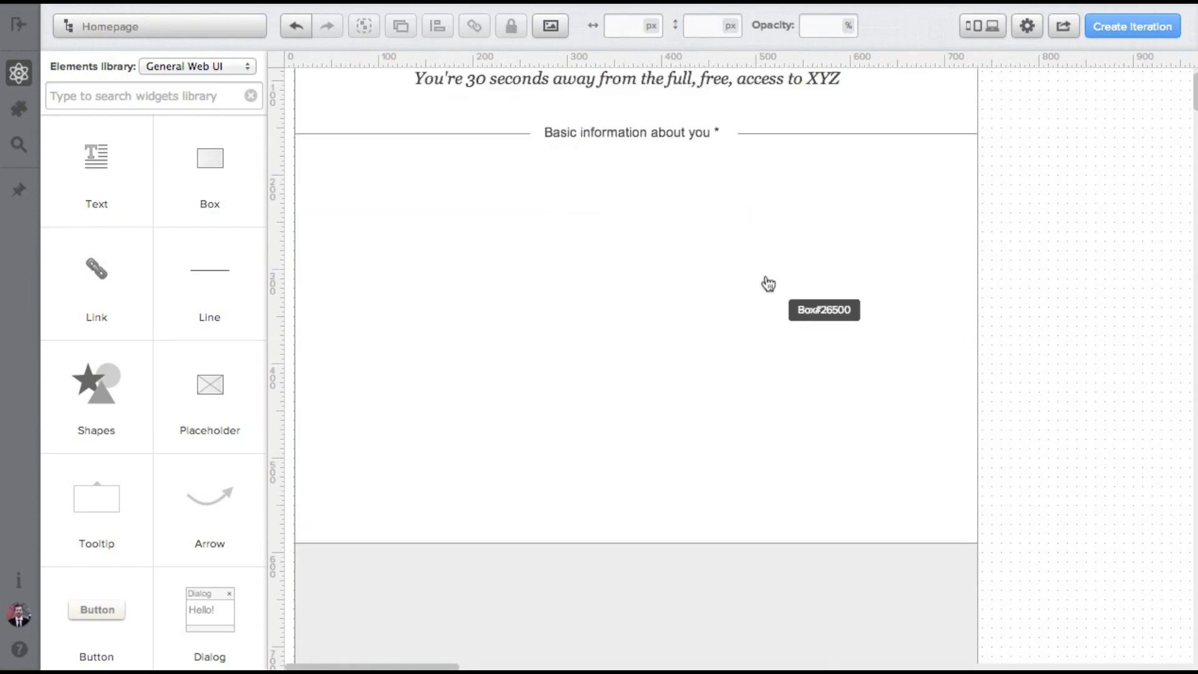
pyautogui.click(437, 134)
pyautogui.keyDown('shift'); pyautogui.click(624, 132); pyautogui.keyUp('shift')
pyautogui.keyDown('shift'); pyautogui.click(799, 134); pyautogui.keyUp('shift')
pyautogui.moveTo(799, 145)
pyautogui.mouseDown()
pyautogui.moveTo(627, 425)
pyautogui.moveTo(631, 559)
pyautogui.mouseUp()
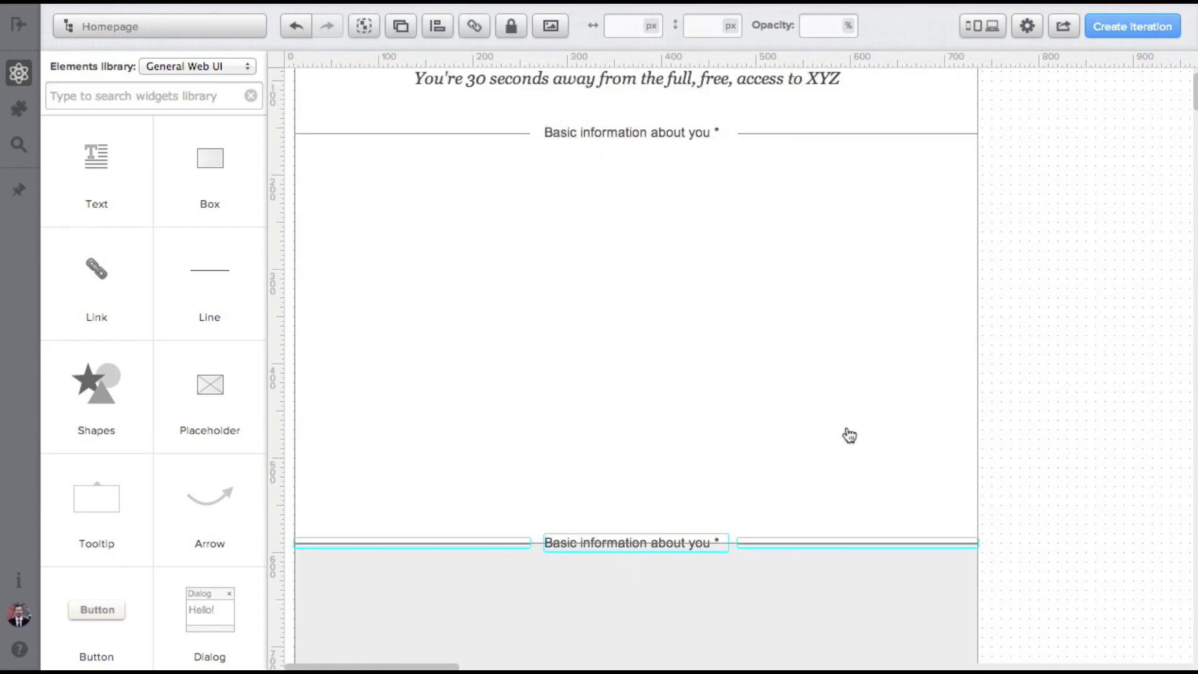
pyautogui.click(695, 532)
pyautogui.scroll(-2, 695, 532)
# Step: Reword the copied label to 'Help us adjust the service to you!' and refit its left line
pyautogui.click(1037, 316)
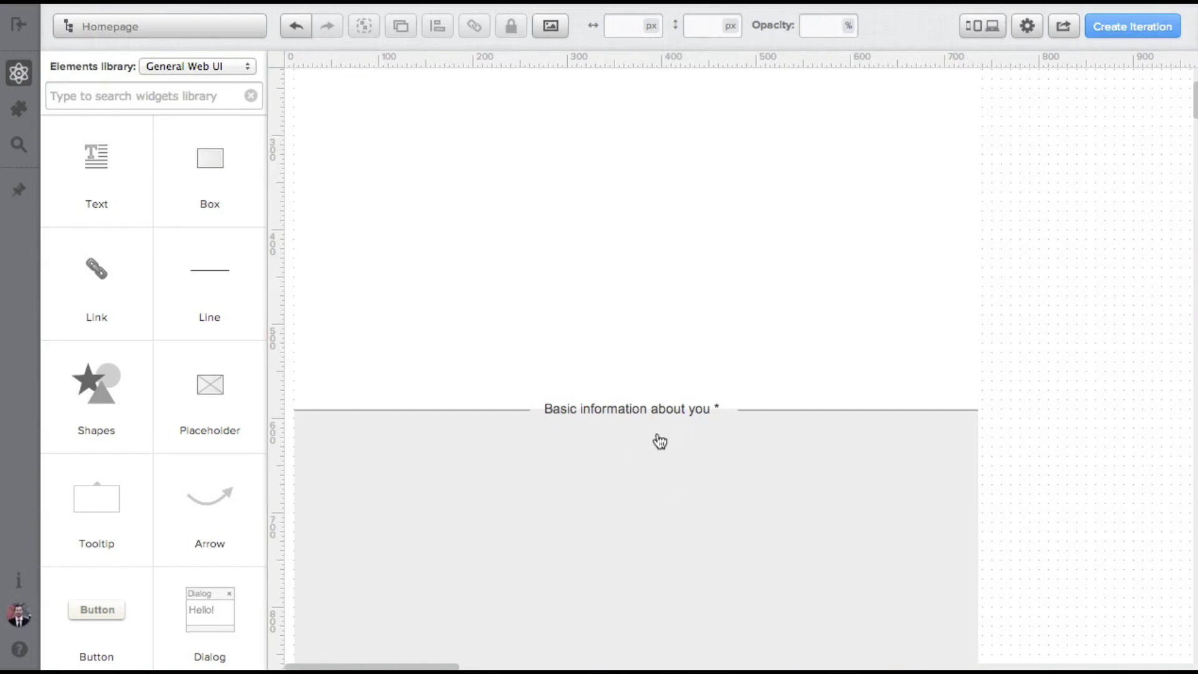
pyautogui.doubleClick(686, 409)
pyautogui.write('Help us adjust the service to you! Additional info.')
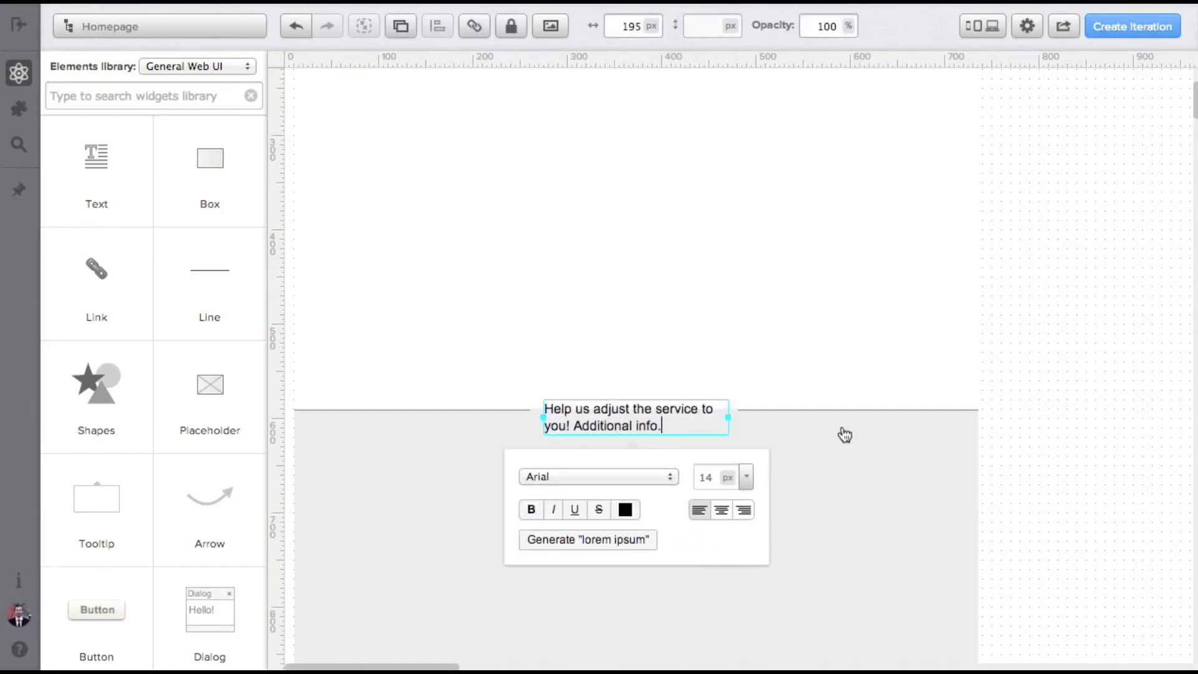
pyautogui.click(738, 411)
pyautogui.click(524, 422)
pyautogui.moveTo(527, 409); pyautogui.dragTo(460, 409)
pyautogui.click(564, 422)
pyautogui.moveTo(727, 417)
pyautogui.mouseDown()
pyautogui.moveTo(839, 418)
pyautogui.moveTo(687, 411)
pyautogui.mouseUp()
pyautogui.click(688, 353)
# Step: Insert a Button widget labelled 'Create Account Now!' in the lower white area
pyautogui.scroll(-5, 688, 353)
pyautogui.click(678, 353)
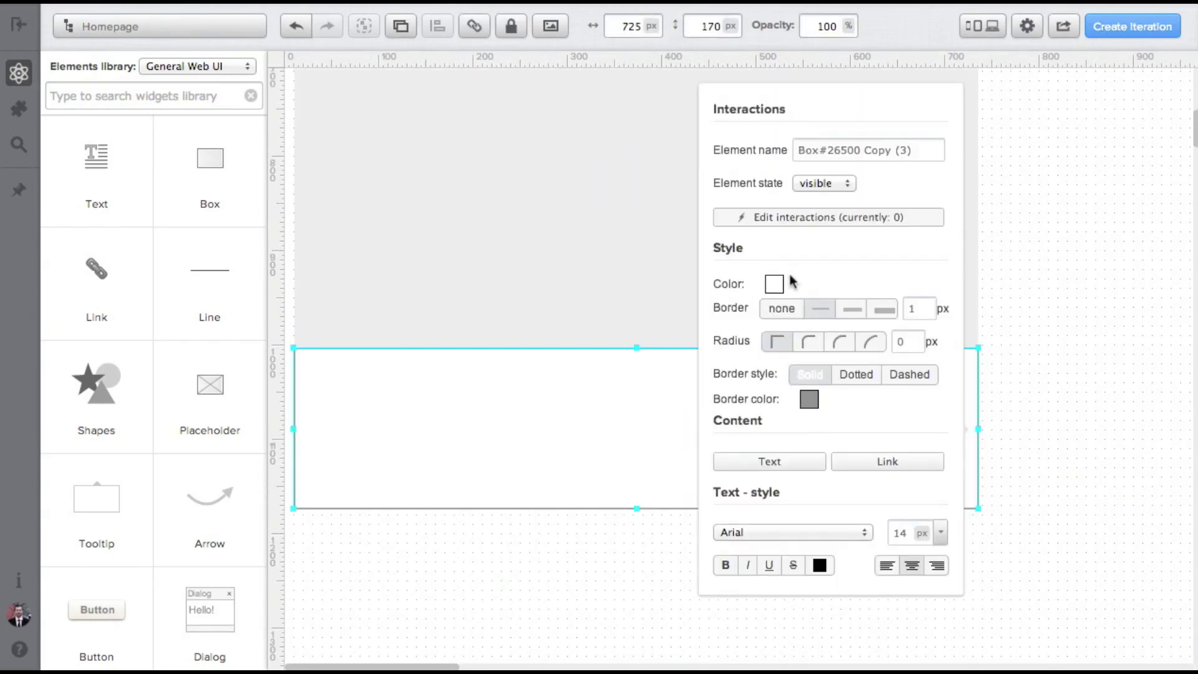
pyautogui.click(1010, 332)
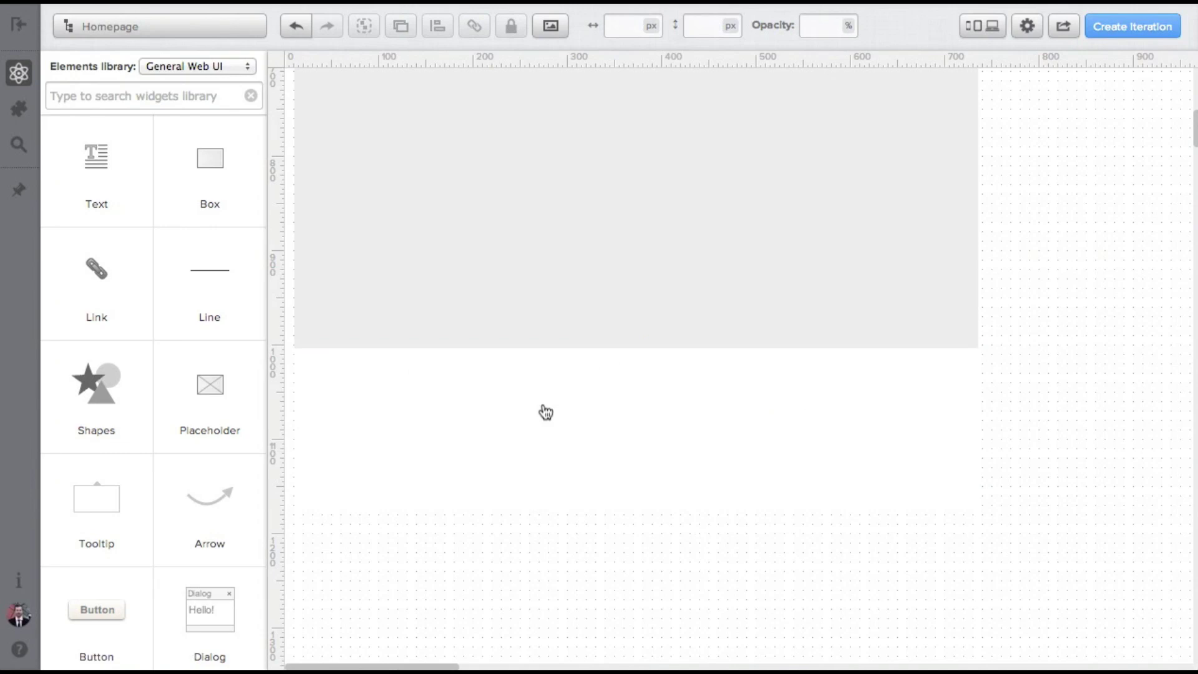
pyautogui.write('qb')
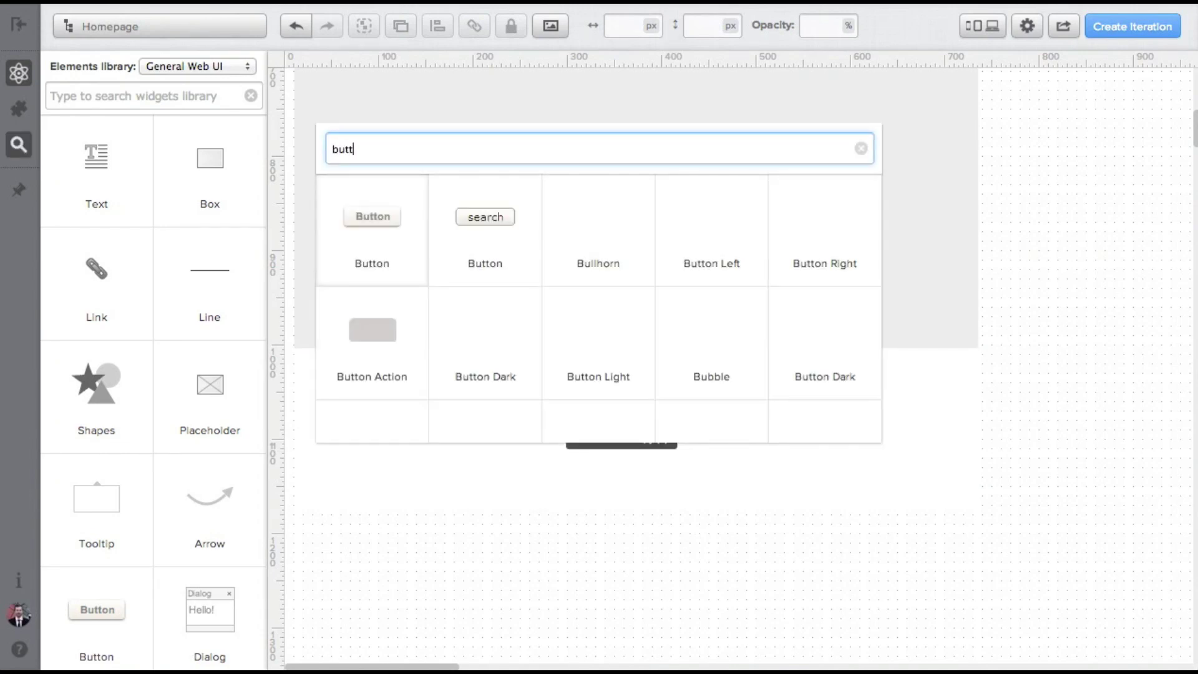
pyautogui.click(377, 241)
pyautogui.click(623, 408)
pyautogui.write('Create Accou')
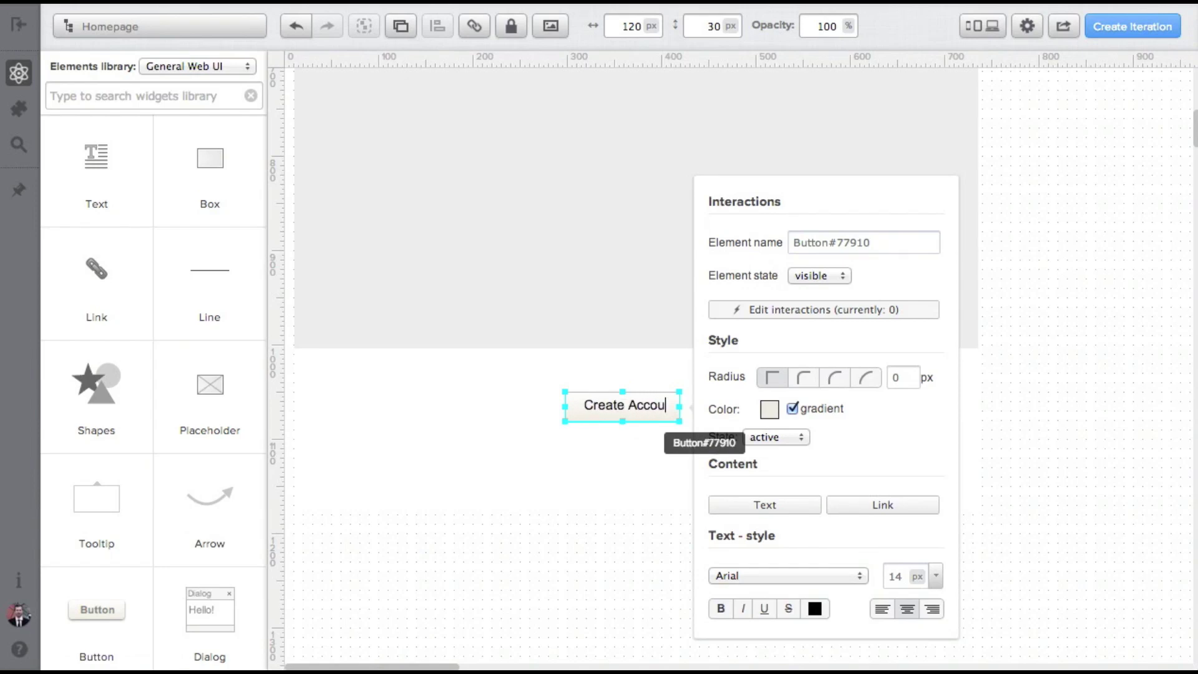
pyautogui.write('nt Now~')
pyautogui.click(642, 489)
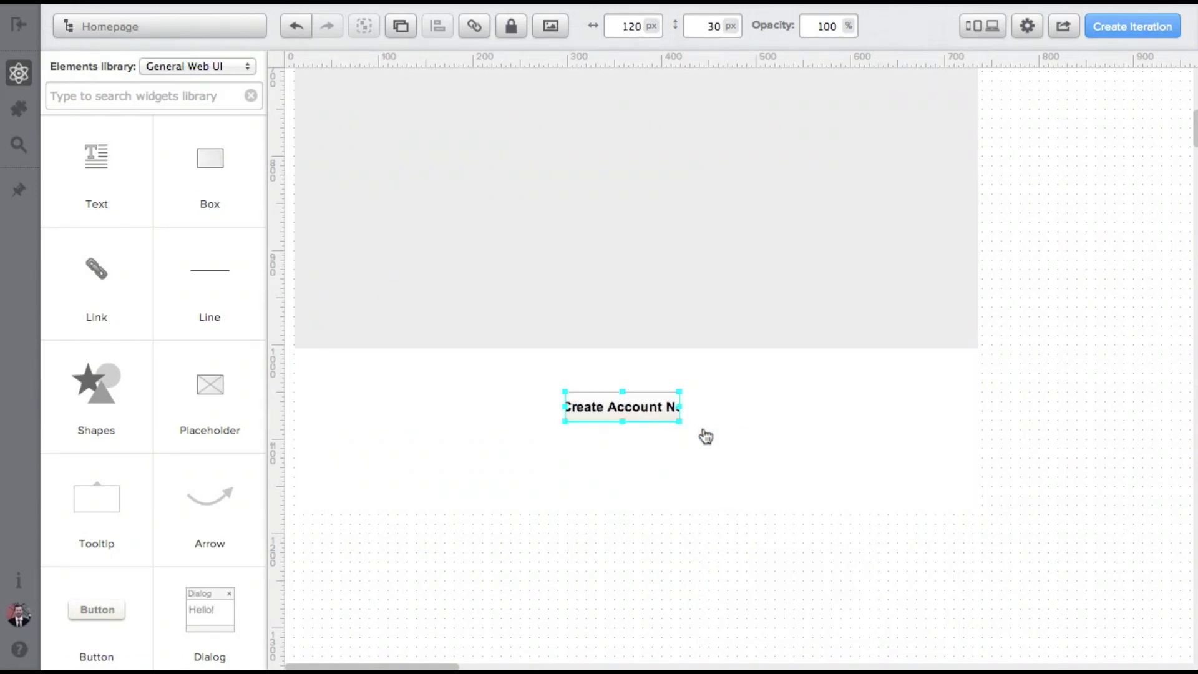
# Step: Enlarge the button to 292 by 70 and centre it in the white area
pyautogui.moveTo(679, 421)
pyautogui.mouseDown()
pyautogui.moveTo(753, 514)
pyautogui.moveTo(839, 461)
pyautogui.mouseUp()
pyautogui.moveTo(728, 423); pyautogui.dragTo(665, 439)
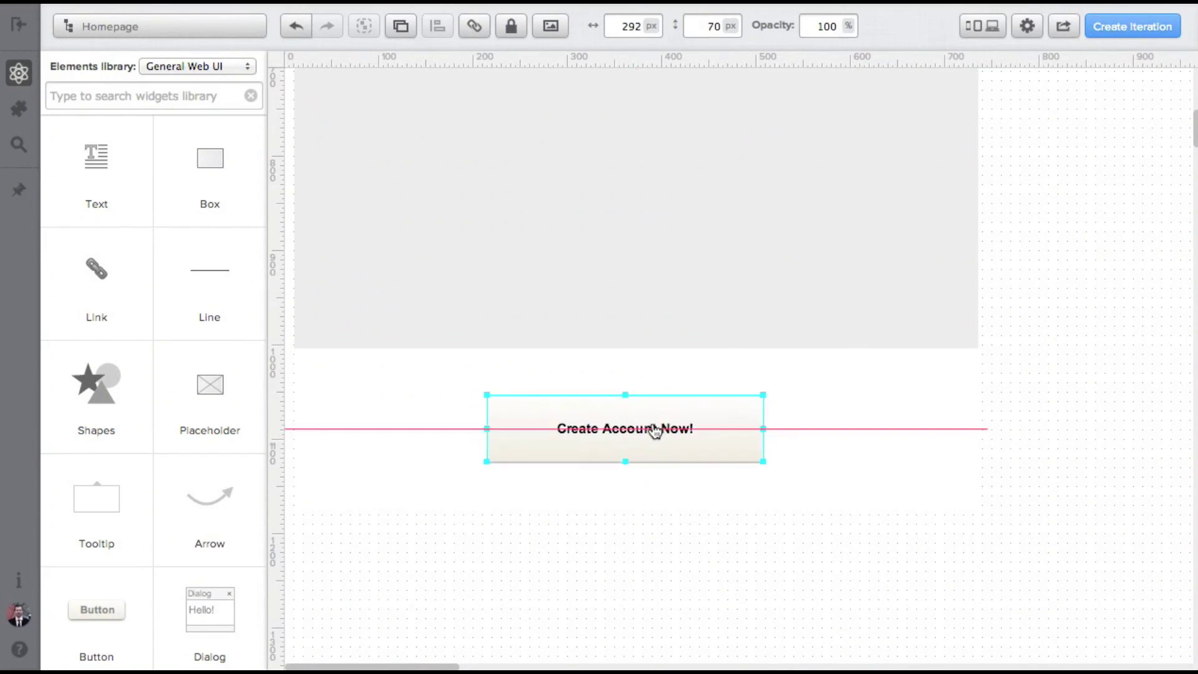
pyautogui.click(667, 590)
pyautogui.scroll(5, 667, 590)
pyautogui.scroll(5, 668, 590)
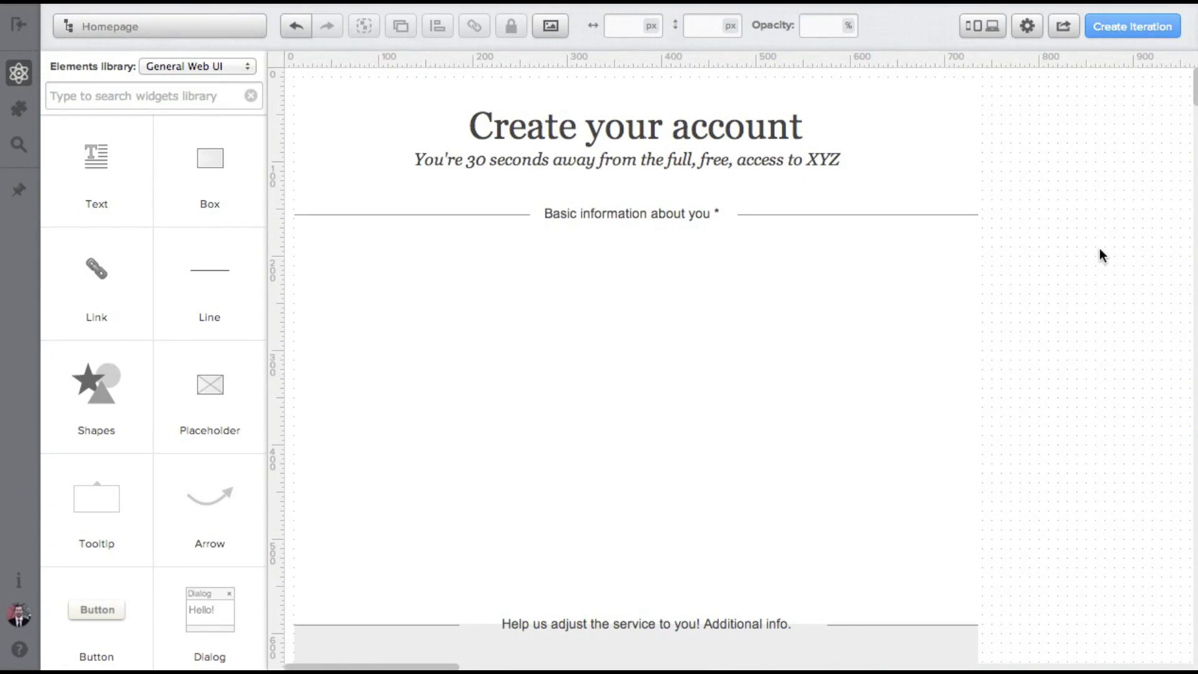
# Step: Add a white box with radius-10 corners, resized to a 315x50 input field
pyautogui.moveTo(212, 168); pyautogui.dragTo(486, 294)
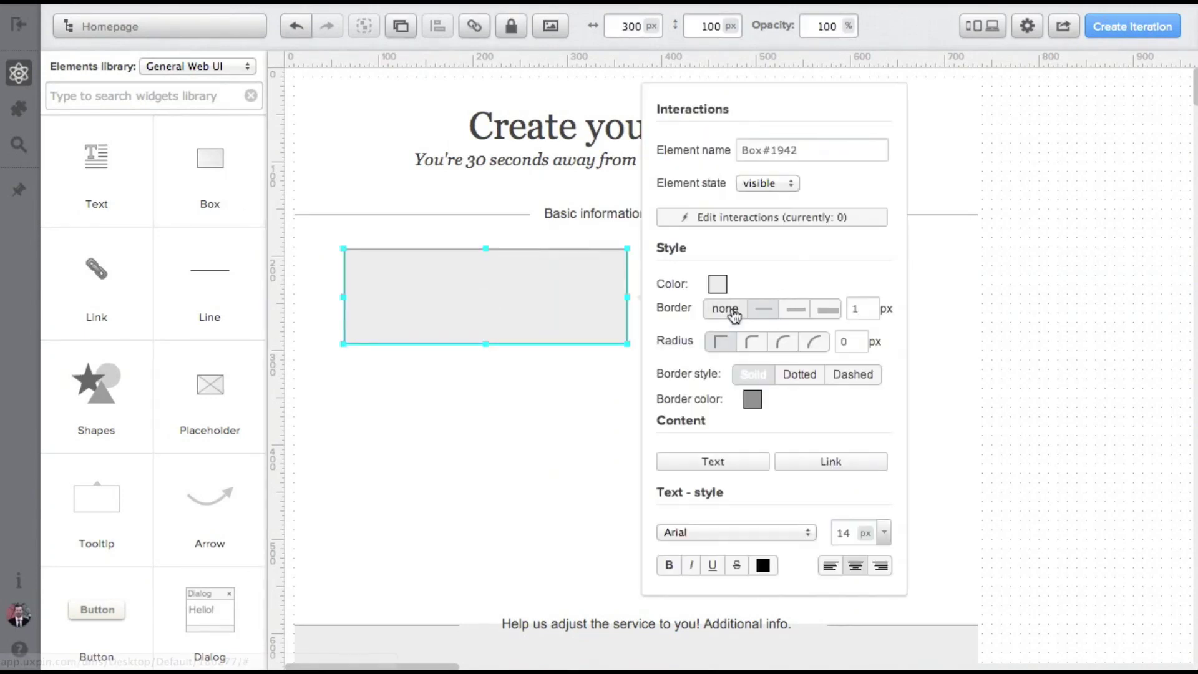
pyautogui.click(782, 344)
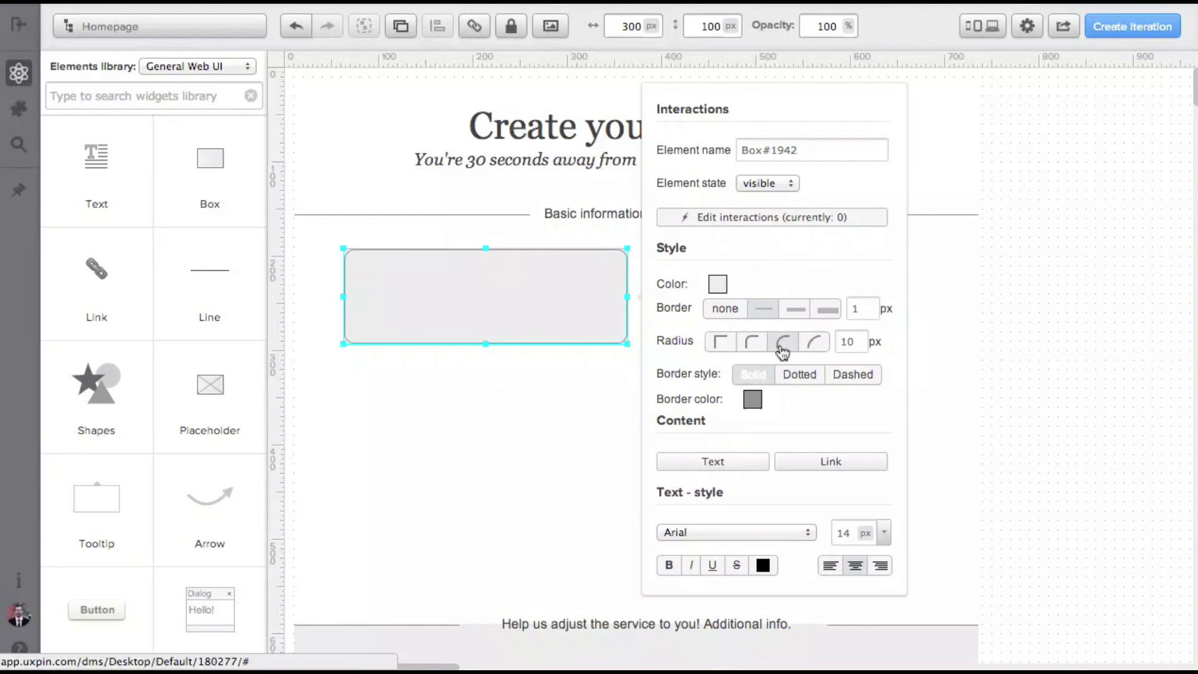
pyautogui.click(717, 284)
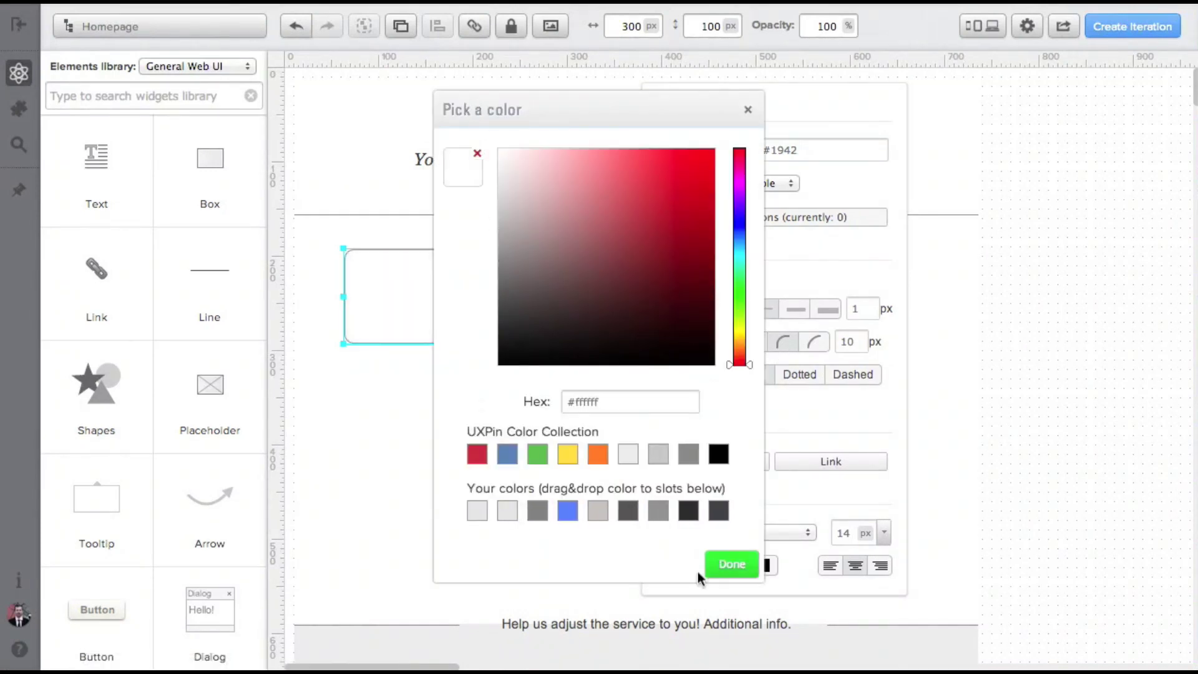
pyautogui.click(731, 565)
pyautogui.click(428, 442)
pyautogui.moveTo(453, 307)
pyautogui.mouseDown()
pyautogui.moveTo(415, 299)
pyautogui.moveTo(438, 301)
pyautogui.mouseUp()
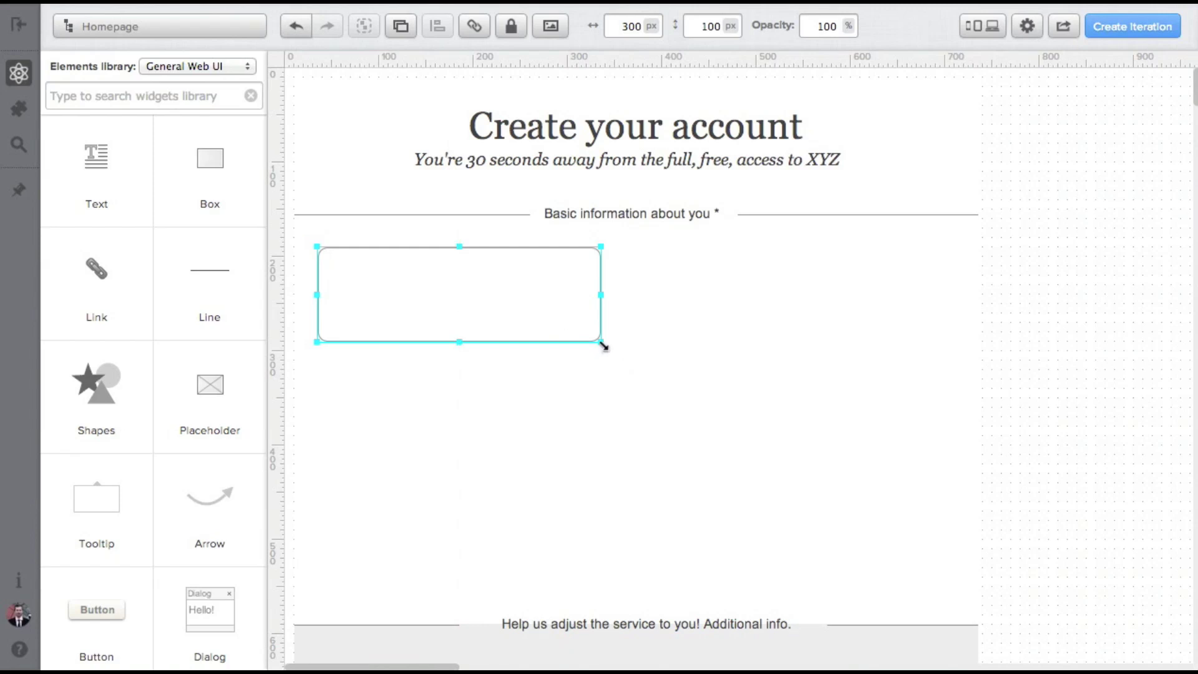
pyautogui.moveTo(603, 345); pyautogui.dragTo(610, 302)
# Step: Duplicate the input field twice and space the three fields below the heading
pyautogui.moveTo(530, 291); pyautogui.dragTo(513, 316)
pyautogui.hotkey('ctrl', 'd')
pyautogui.hotkey('ctrl', 'd')
pyautogui.moveTo(491, 388)
pyautogui.mouseDown()
pyautogui.moveTo(491, 431)
pyautogui.moveTo(466, 406)
pyautogui.mouseUp()
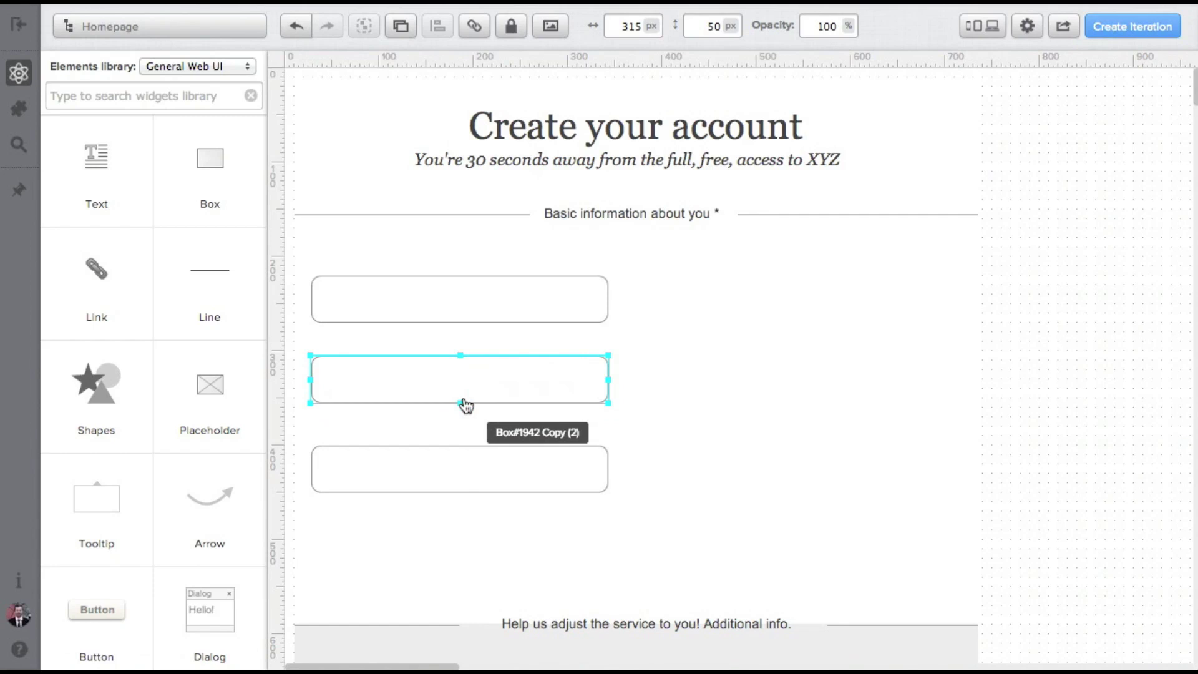
pyautogui.keyDown('shift'); pyautogui.click(497, 468); pyautogui.keyUp('shift')
pyautogui.scroll(-5, 559, 484)
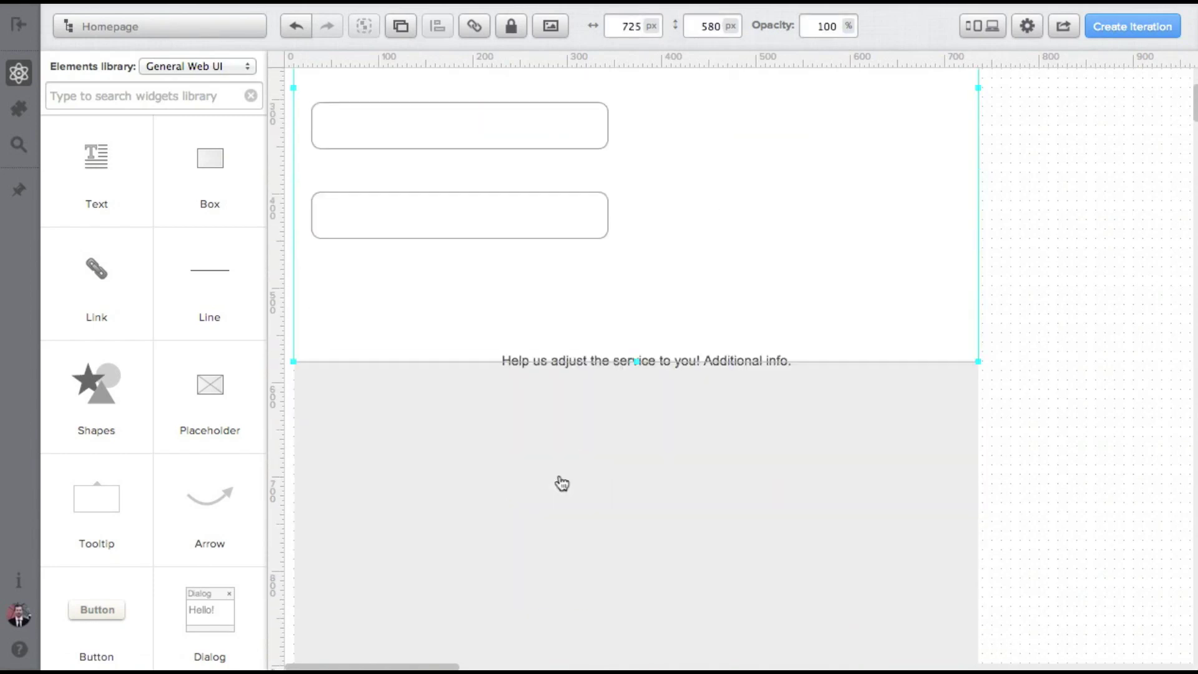
# Step: Label the three fields 'Username *', 'E-mail address *' and 'Password *'
pyautogui.moveTo(501, 213); pyautogui.dragTo(466, 459)
pyautogui.scroll(5, 1086, 294)
pyautogui.moveTo(649, 213)
pyautogui.mouseDown()
pyautogui.moveTo(649, 244)
pyautogui.moveTo(419, 260)
pyautogui.moveTo(366, 358)
pyautogui.moveTo(372, 439)
pyautogui.mouseUp()
pyautogui.doubleClick(374, 259)
pyautogui.write('Username *')
pyautogui.press('Escape')
pyautogui.doubleClick(366, 350)
pyautogui.write('E-mail address *')
pyautogui.press('Escape')
pyautogui.doubleClick(366, 440)
pyautogui.write('Password *')
pyautogui.press('Escape')
# Step: Add 'First Name' and 'Last Name' labels above the grey-section boxes
pyautogui.scroll(-3, 365, 449)
pyautogui.moveTo(399, 239); pyautogui.dragTo(399, 478)
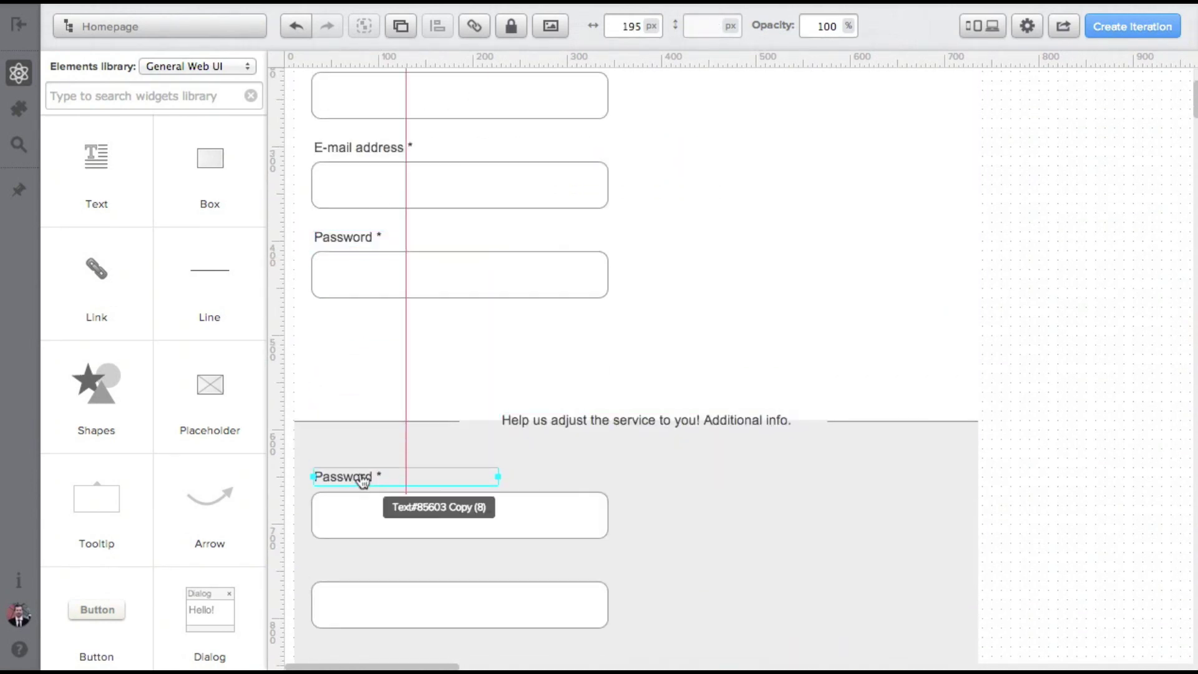
pyautogui.doubleClick(346, 476)
pyautogui.write('First name')
pyautogui.press('BackSpace')
pyautogui.press('BackSpace')
pyautogui.press('BackSpace')
pyautogui.write('Name')
pyautogui.press('Escape')
pyautogui.scroll(-3, 374, 447)
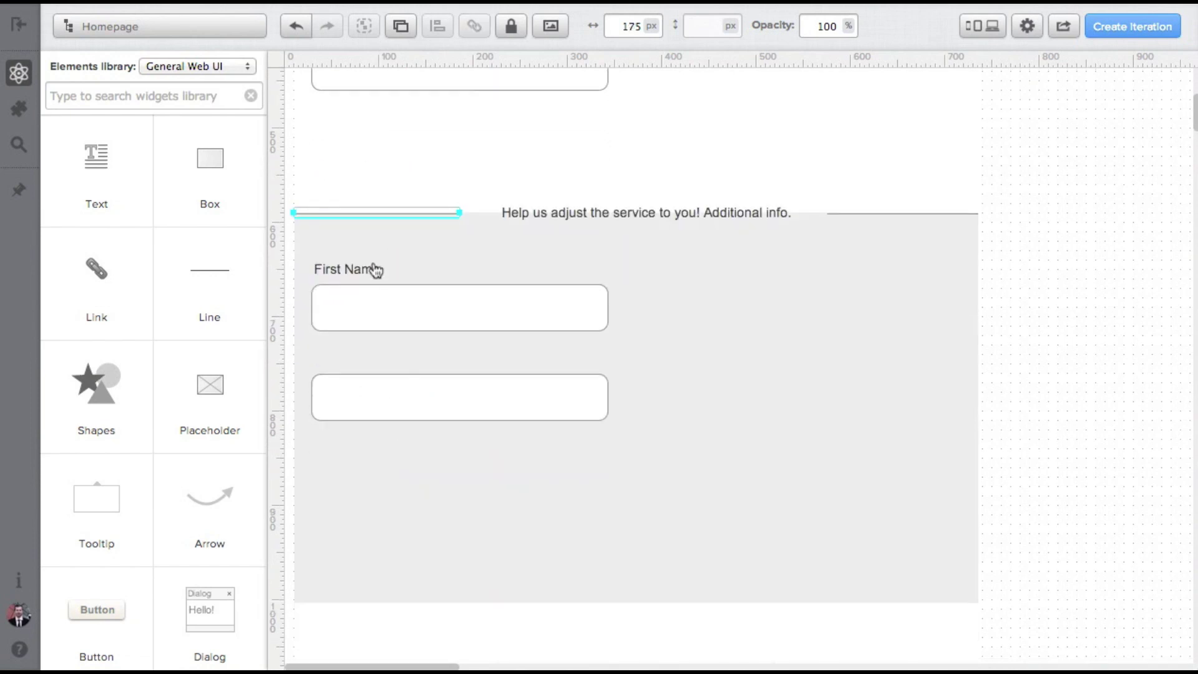
pyautogui.moveTo(364, 275); pyautogui.dragTo(356, 362)
pyautogui.doubleClick(357, 367)
pyautogui.doubleClick(337, 359)
pyautogui.press('BackSpace')
pyautogui.write('Last')
pyautogui.click(356, 324)
# Step: Insert a select list reading 'Select your gender', sized and placed under Last Name
pyautogui.scroll(-3, 460, 374)
pyautogui.hotkey('ctrl', 'f')
pyautogui.write('select')
pyautogui.press('Return')
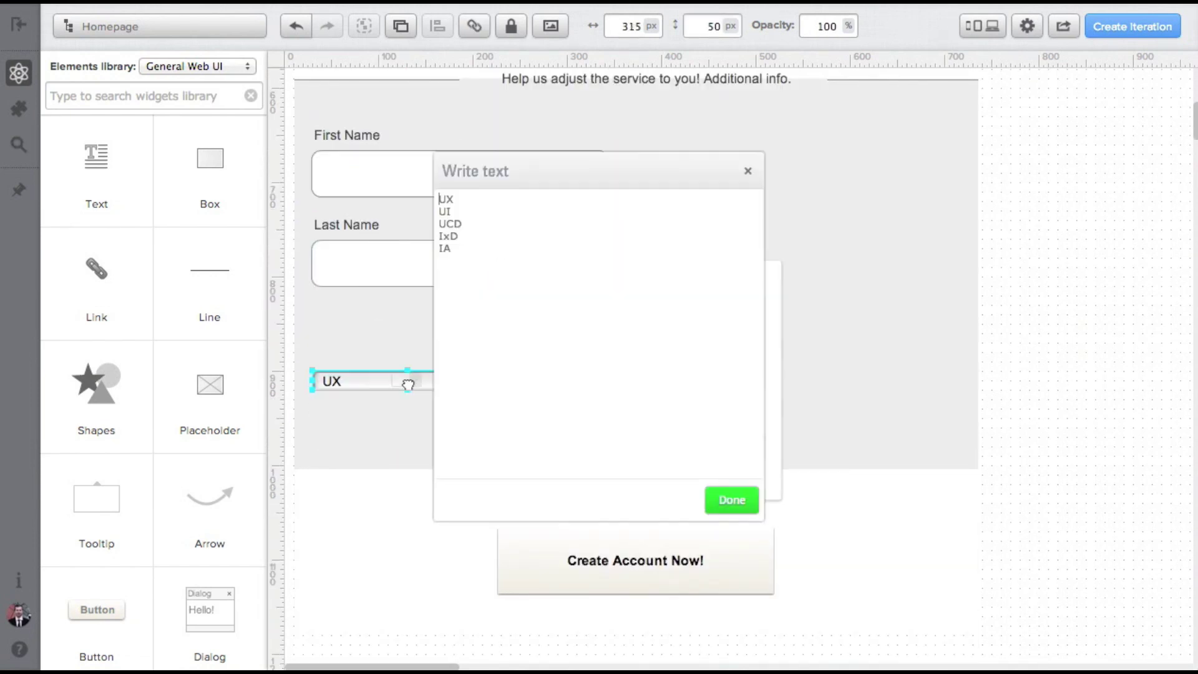
pyautogui.hotkey('ctrl', 'a')
pyautogui.write('Gender')
pyautogui.click(716, 503)
pyautogui.moveTo(501, 390); pyautogui.dragTo(600, 418)
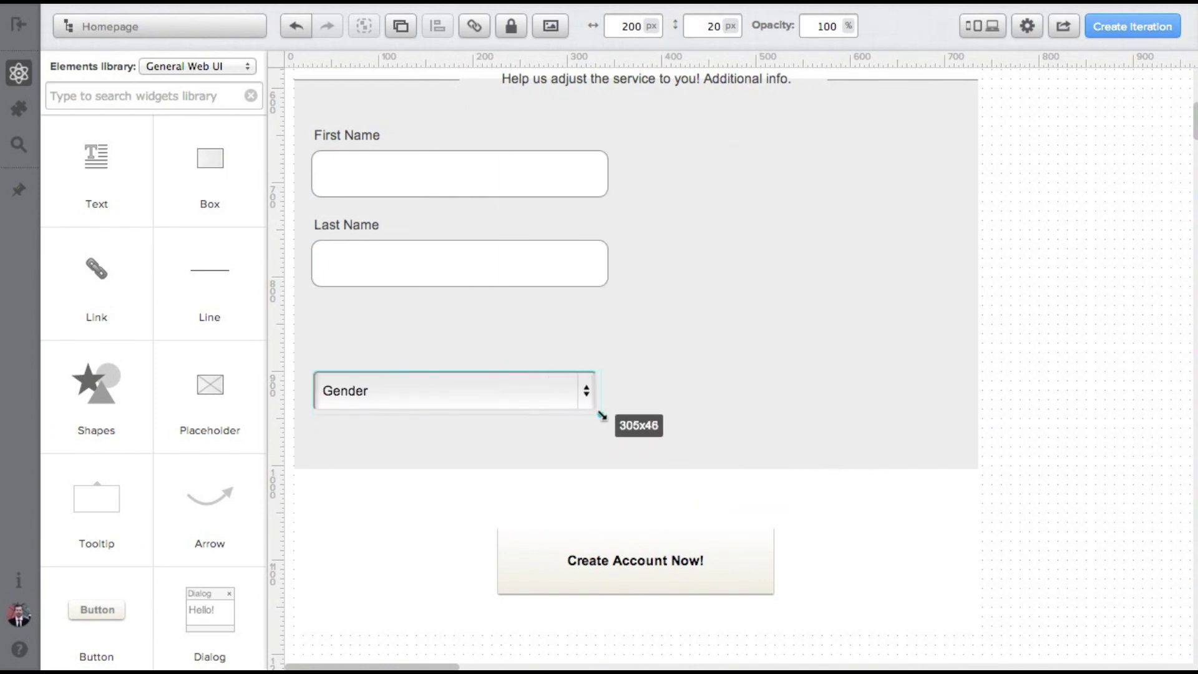
pyautogui.moveTo(503, 406); pyautogui.dragTo(507, 356)
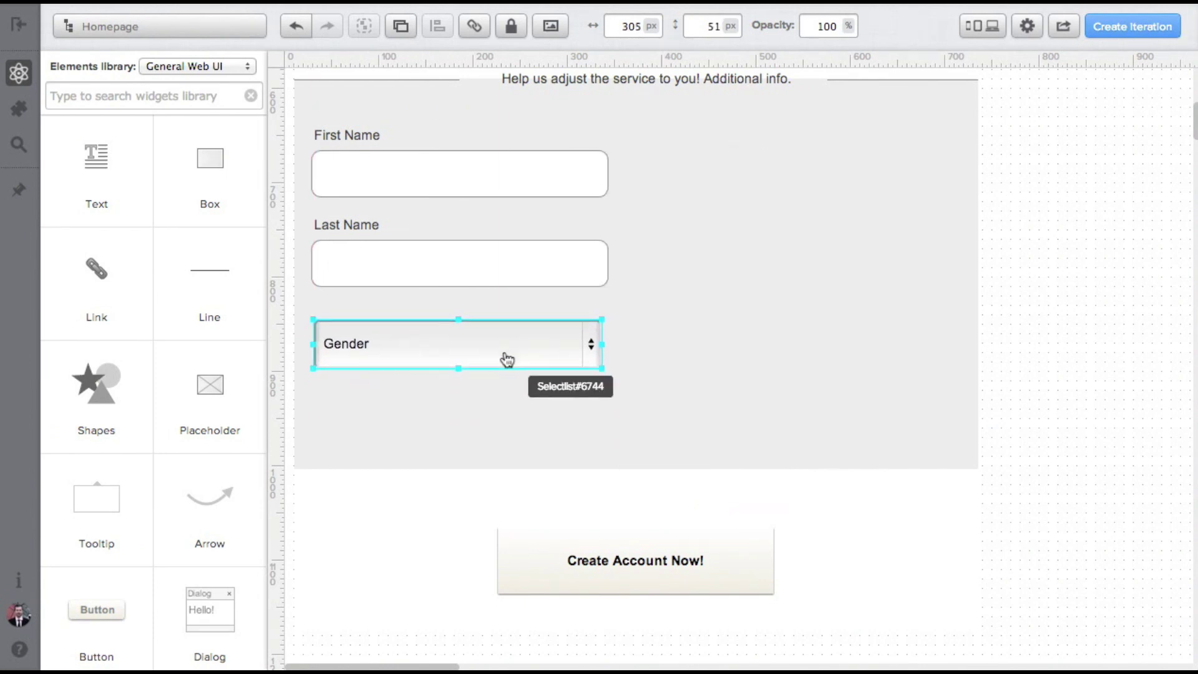
pyautogui.doubleClick(388, 361)
pyautogui.write('Select your gender')
pyautogui.click(732, 499)
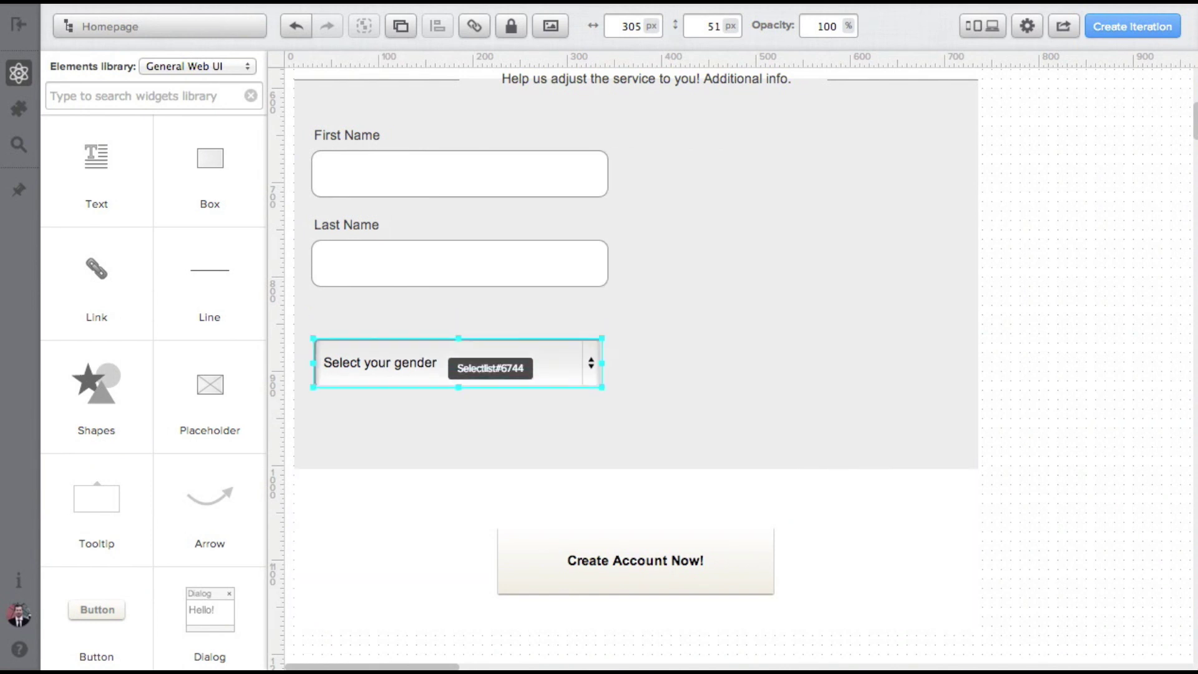
# Step: Add a 'Gender' label above the select list, copied from the Last Name label
pyautogui.click(346, 225)
pyautogui.hotkey('ctrl', 'd')
pyautogui.moveTo(346, 224); pyautogui.dragTo(346, 317)
pyautogui.doubleClick(346, 317)
pyautogui.write('Gender')
pyautogui.click(687, 374)
pyautogui.click(449, 366)
pyautogui.scroll(8, 487, 381)
# Step: Add a text note: 'This information is obligatory to create an account. Please fill in all the fields...'
pyautogui.moveTo(144, 179); pyautogui.dragTo(547, 512)
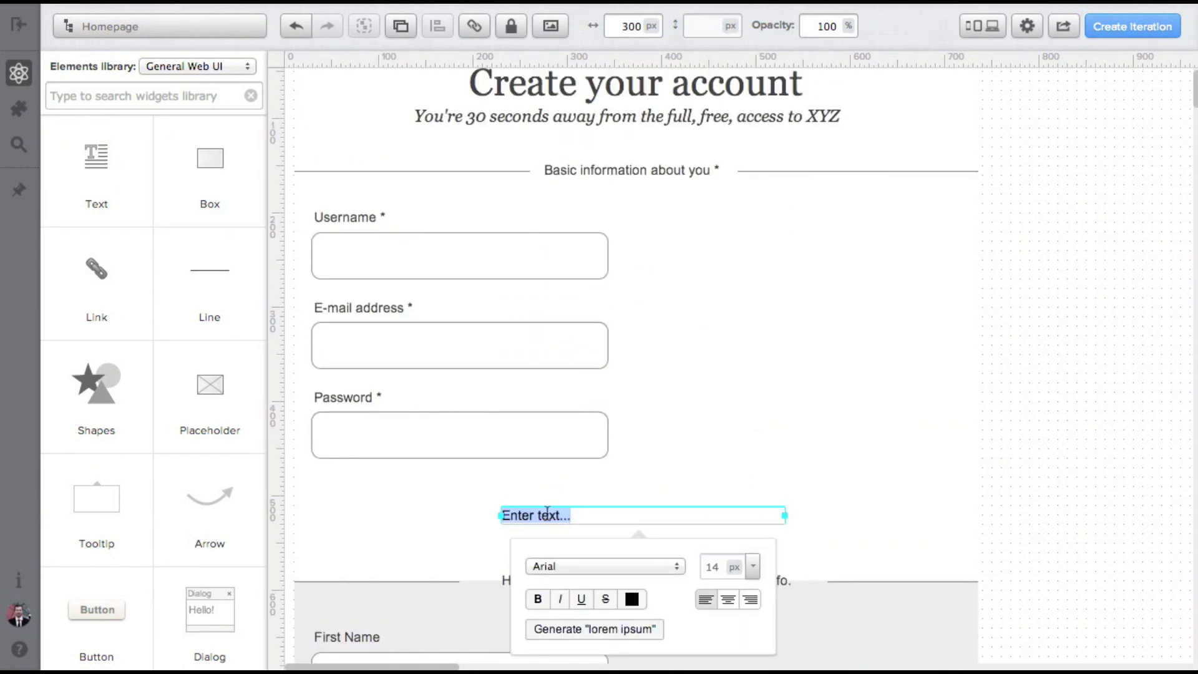
pyautogui.write('This information is obligatory to create an account.')
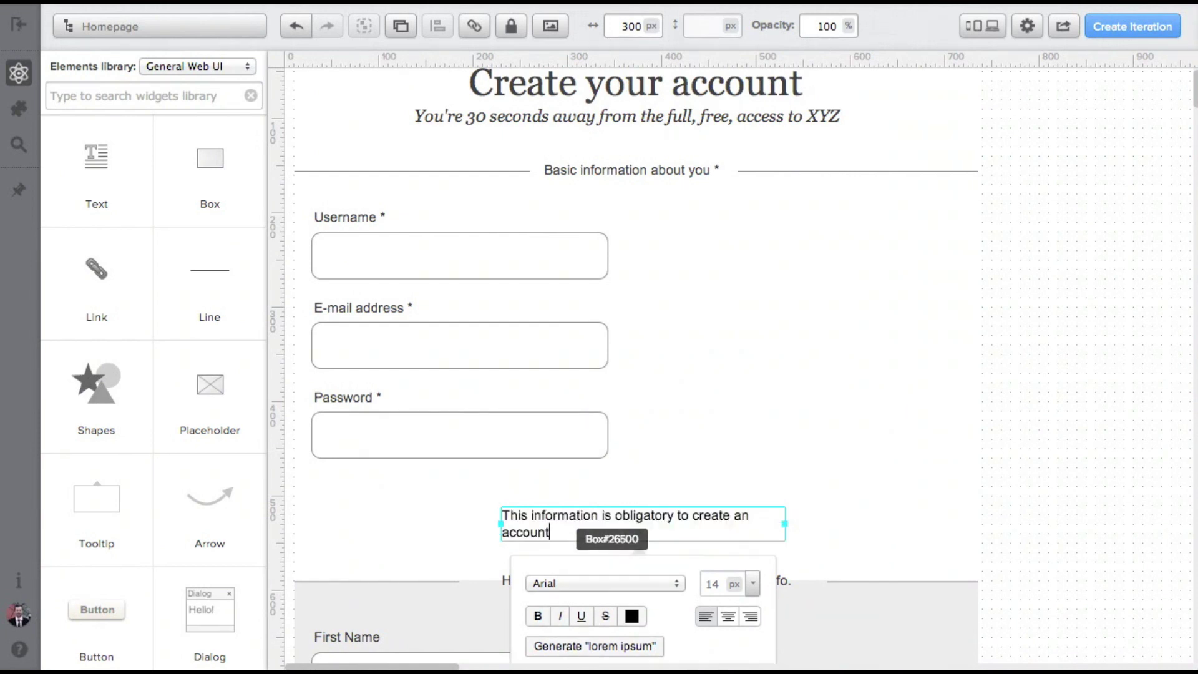
pyautogui.write(' Please fill')
pyautogui.write(' in all the fields.')
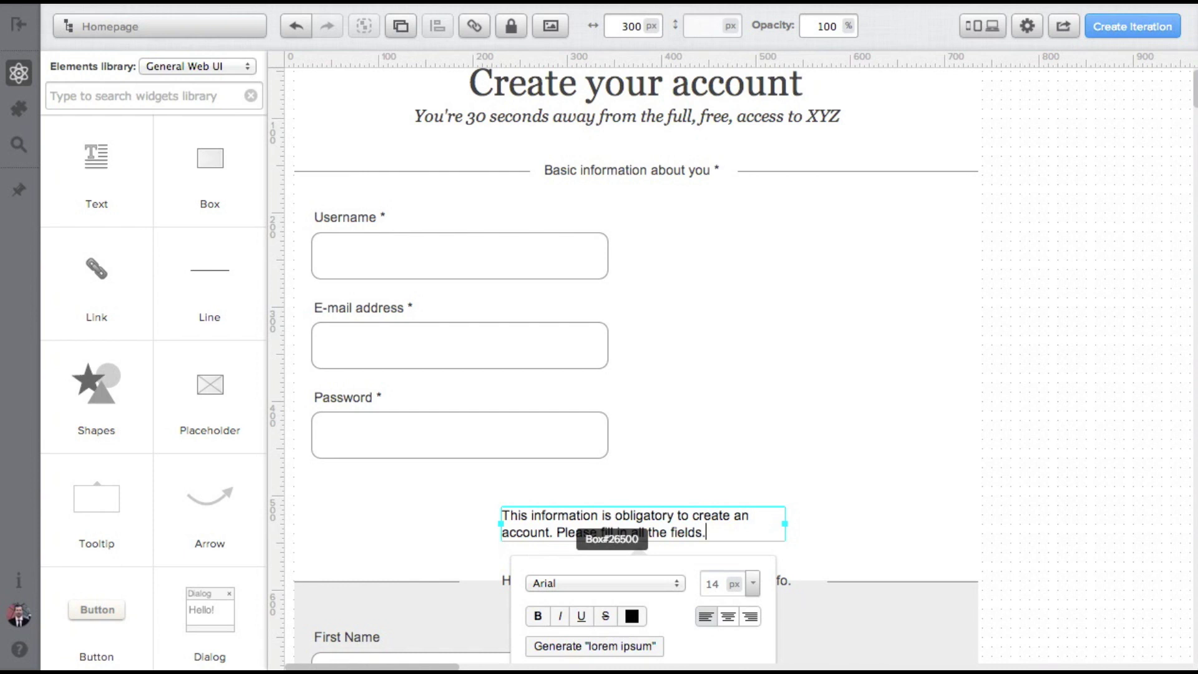
pyautogui.write(" If you'")
pyautogui.write('d need any help - let us ')
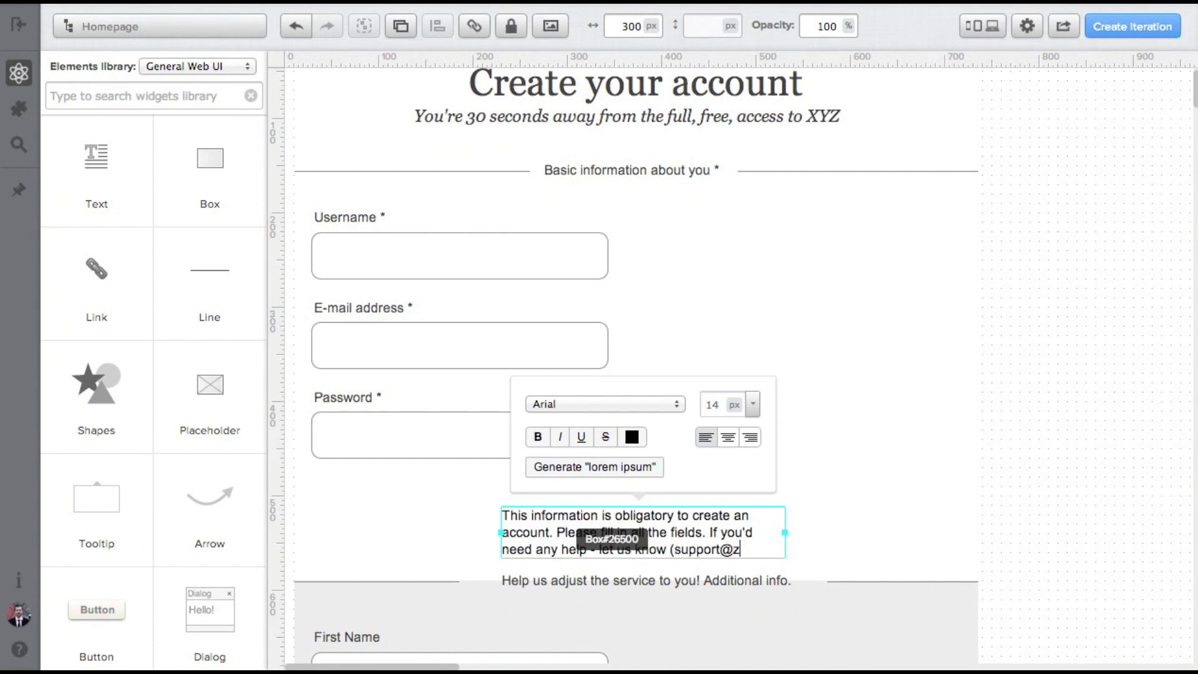
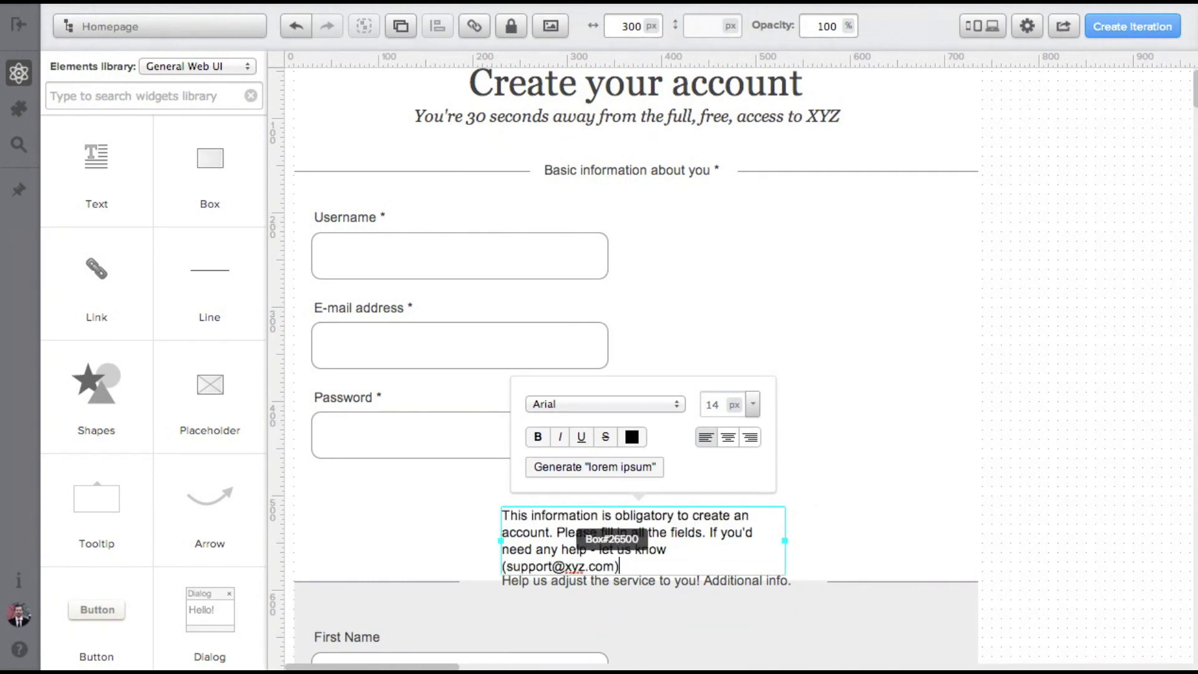
# Step: Style the note 12 px italic grey, widen it across the form, and insert a checkbox
pyautogui.hotkey('ctrl', 'a')
pyautogui.doubleClick(713, 405)
pyautogui.write('12')
pyautogui.press('Return')
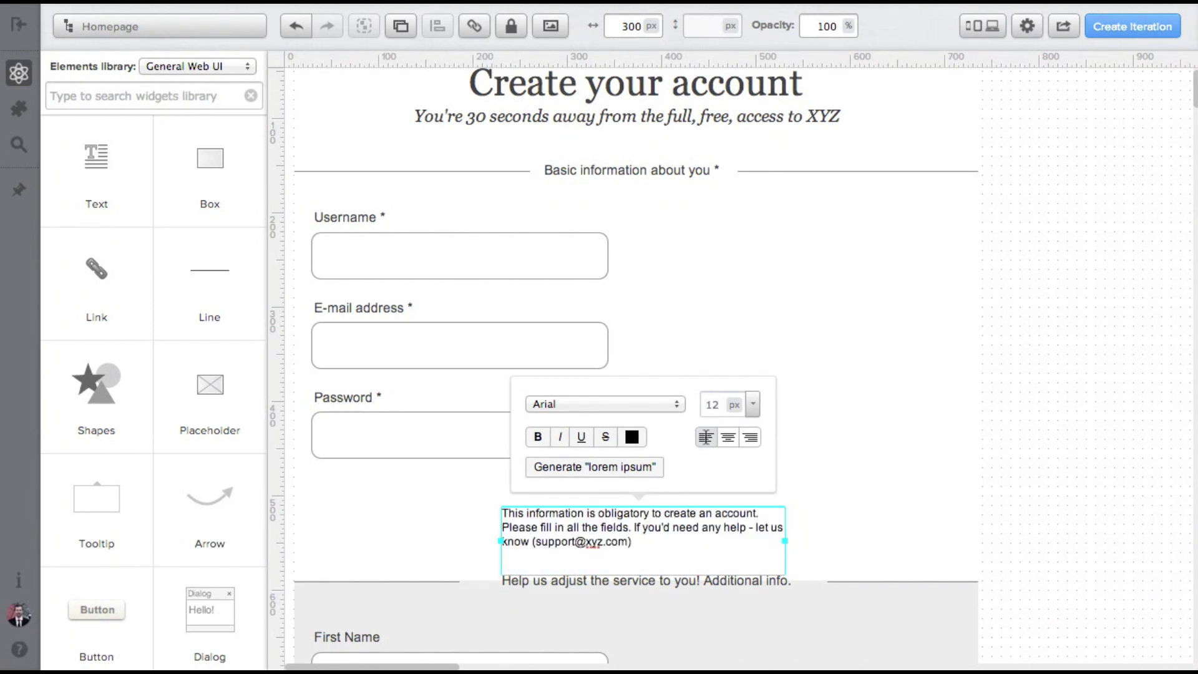
pyautogui.click(559, 436)
pyautogui.click(631, 436)
pyautogui.click(649, 481)
pyautogui.click(874, 491)
pyautogui.moveTo(689, 540); pyautogui.dragTo(503, 544)
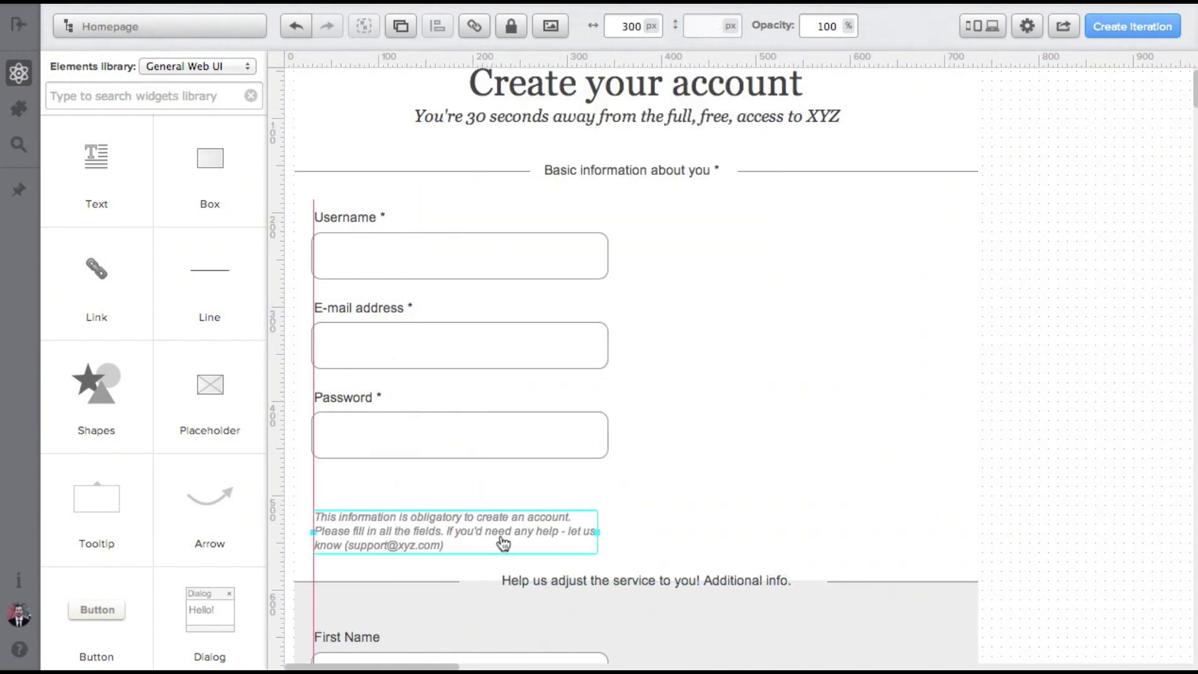
pyautogui.moveTo(597, 532); pyautogui.dragTo(978, 530)
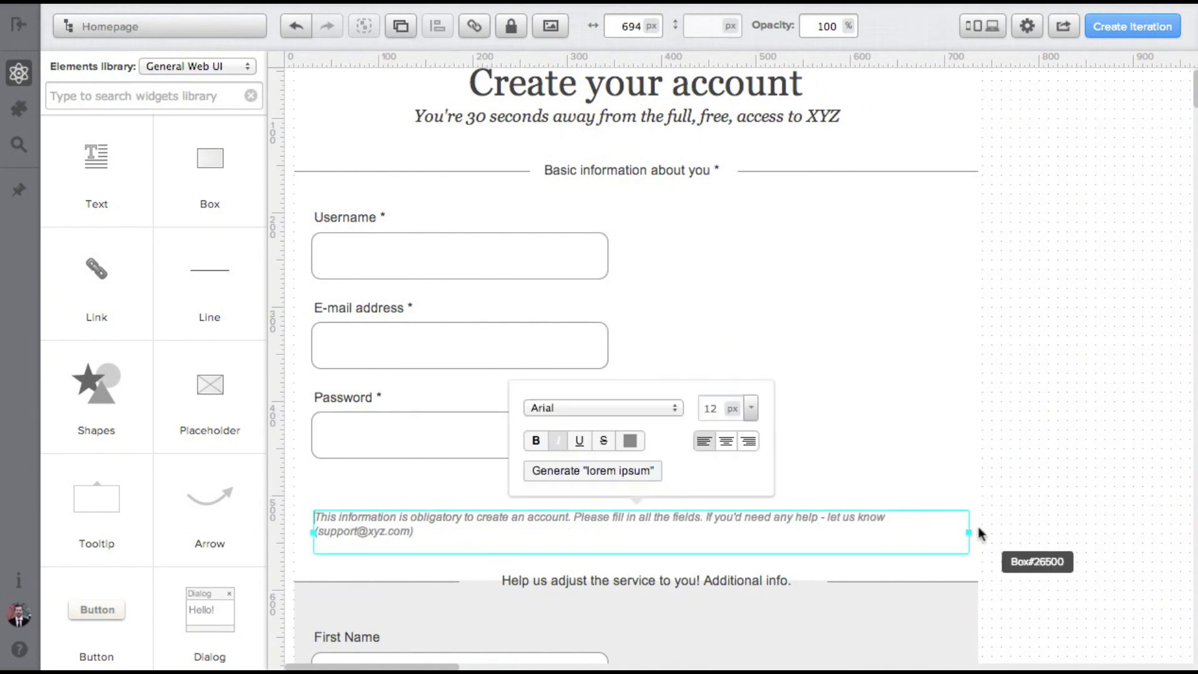
pyautogui.write('* qcheck')
pyautogui.press('Return')
# Step: Label the checkbox 'Uncover password' and position it directly beneath the Password field
pyautogui.write('Uncover password')
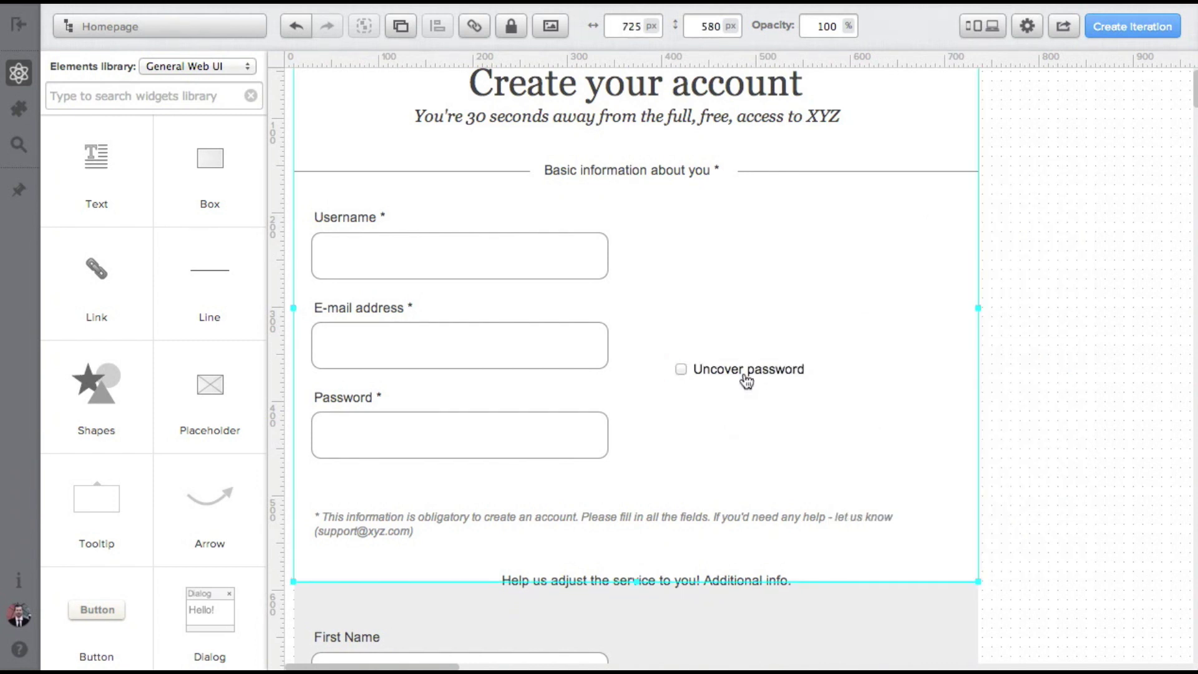
pyautogui.moveTo(749, 377); pyautogui.dragTo(393, 480)
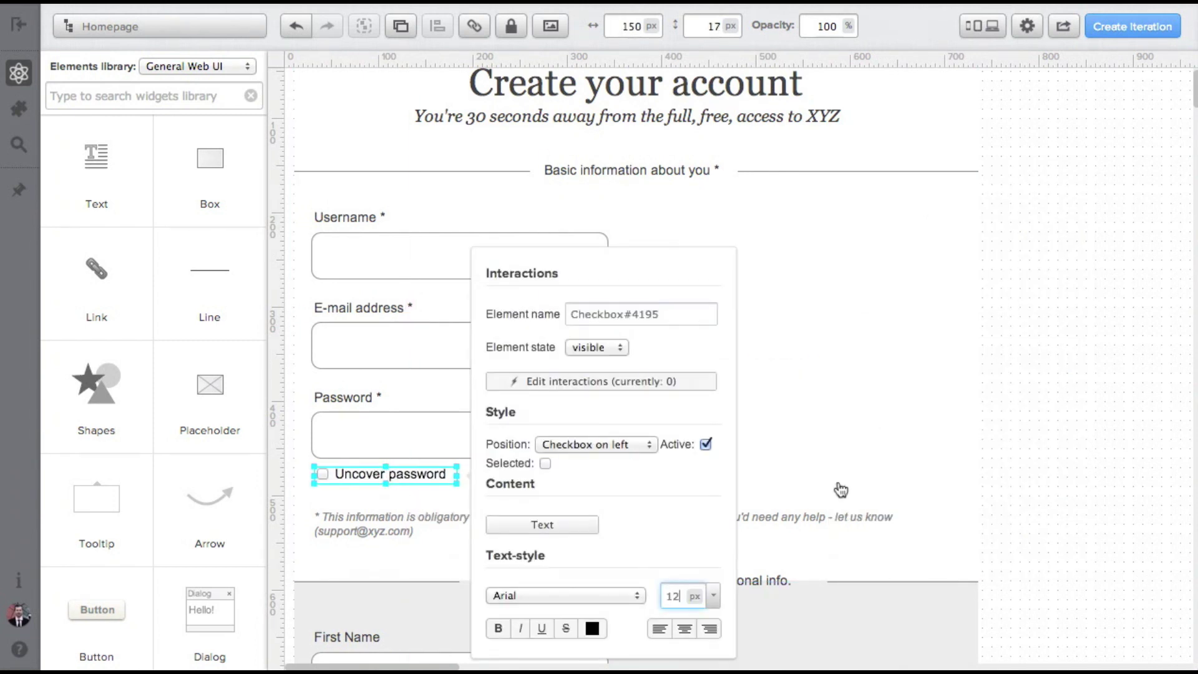
pyautogui.click(934, 458)
pyautogui.scroll(-2, 748, 328)
pyautogui.click(748, 328)
pyautogui.scroll(-7, 743, 368)
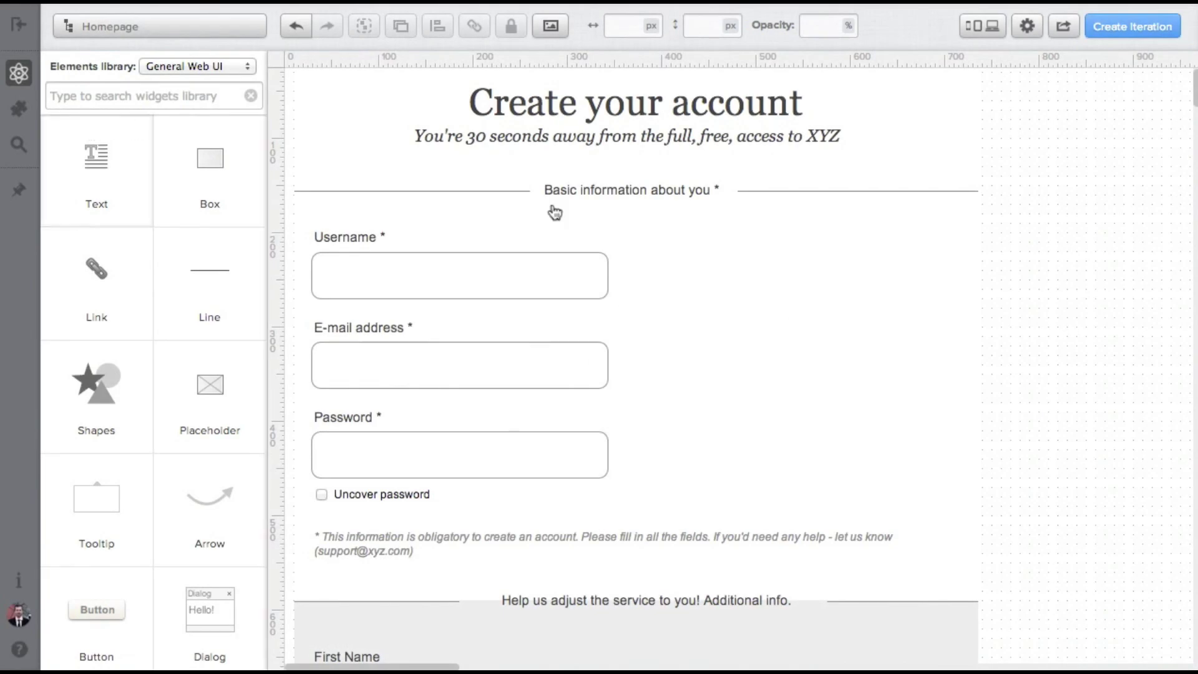
# Step: Copy the note as a wrapped grey hint beside Username, beginning 'It's the name other...'
pyautogui.click(575, 541)
pyautogui.hotkey('ctrl', 'd')
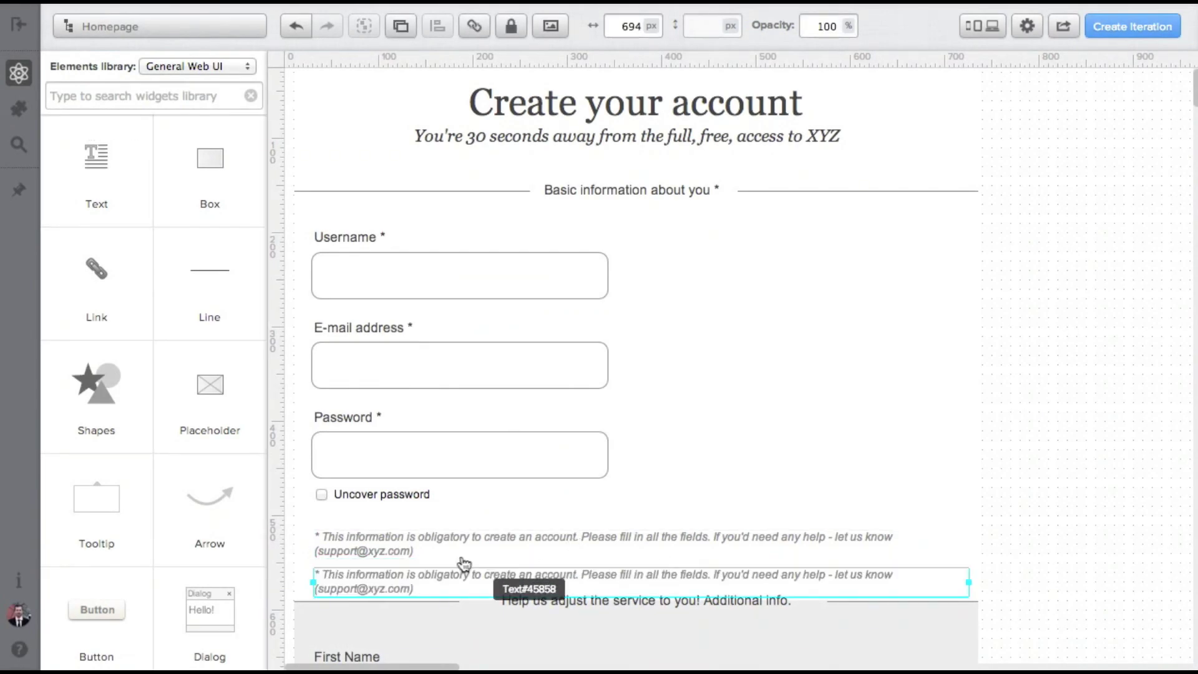
pyautogui.moveTo(433, 590)
pyautogui.mouseDown()
pyautogui.moveTo(828, 262)
pyautogui.moveTo(767, 285)
pyautogui.mouseUp()
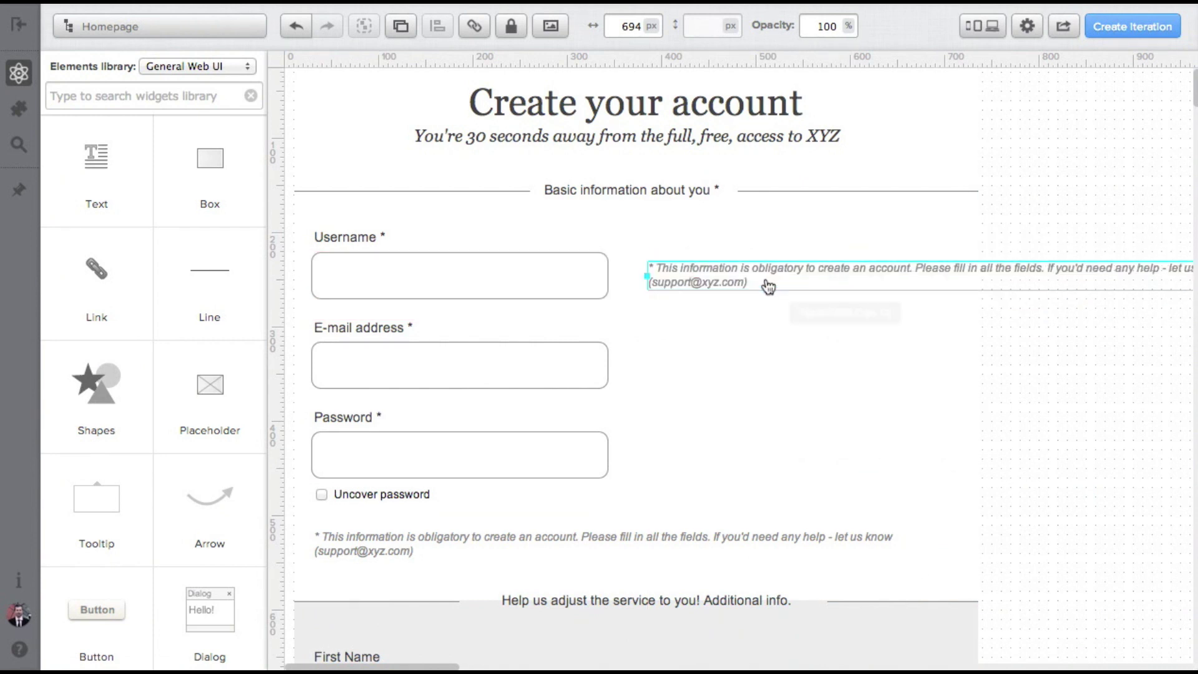
pyautogui.doubleClick(767, 285)
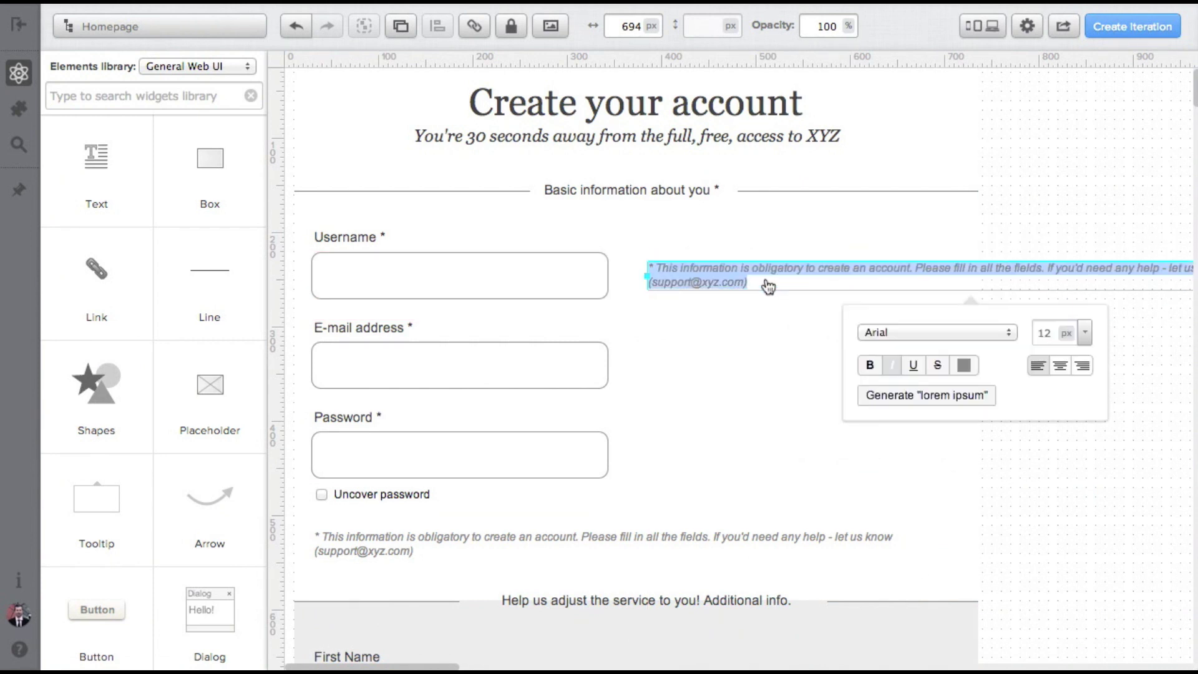
pyautogui.write("It's the name other members of XYZ will see. You'll also use it to log in.")
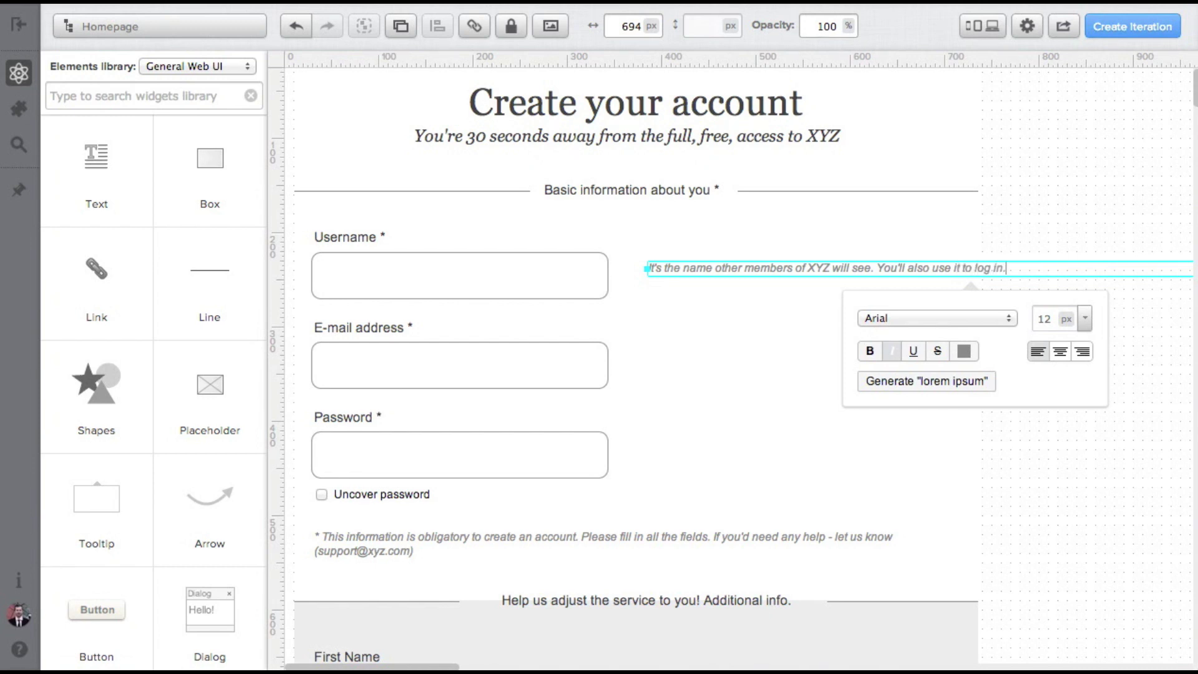
pyautogui.click(937, 240)
pyautogui.moveTo(876, 274); pyautogui.dragTo(674, 294)
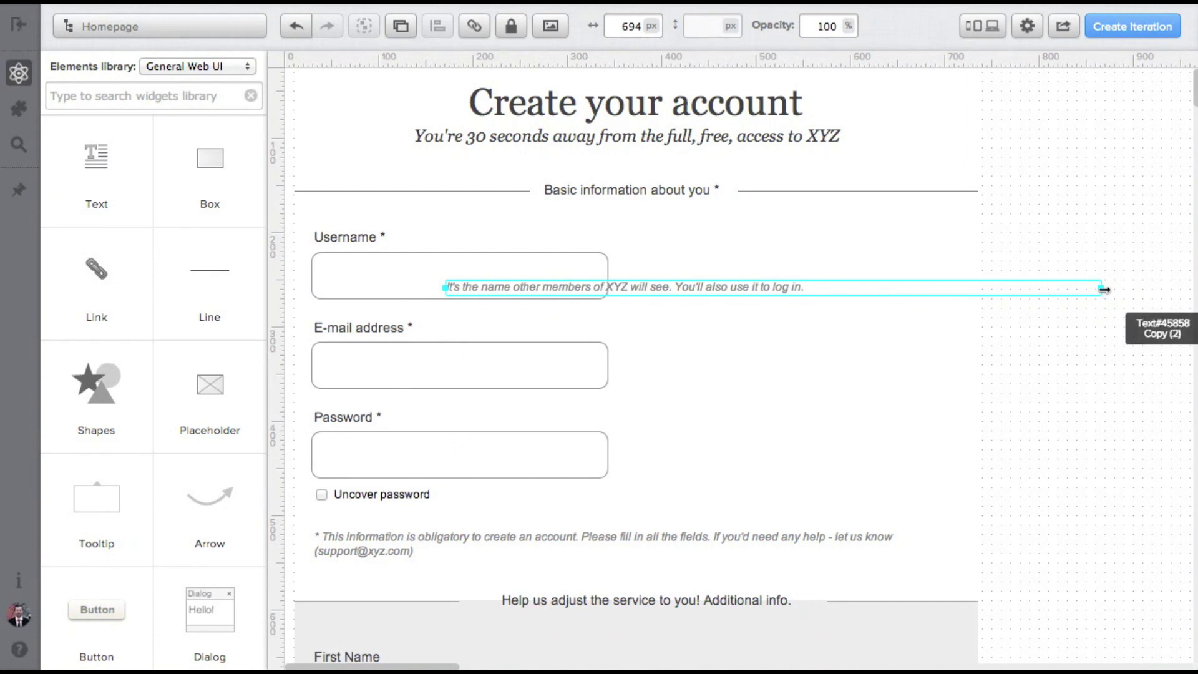
pyautogui.moveTo(1101, 288); pyautogui.dragTo(673, 315)
pyautogui.click(1013, 283)
pyautogui.moveTo(530, 291); pyautogui.dragTo(721, 275)
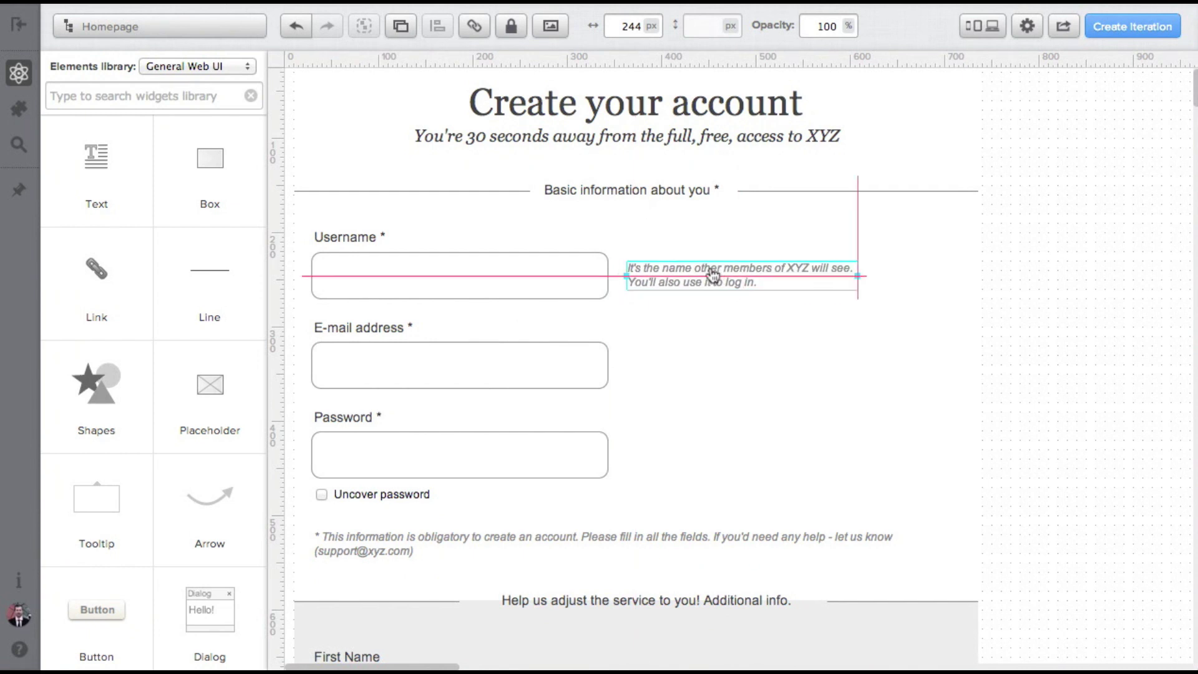
pyautogui.click(1042, 272)
pyautogui.click(762, 285)
# Step: Add an E-mail hint ending 'Don't expect spam :)' and the Password safety tip
pyautogui.moveTo(730, 277); pyautogui.dragTo(733, 362)
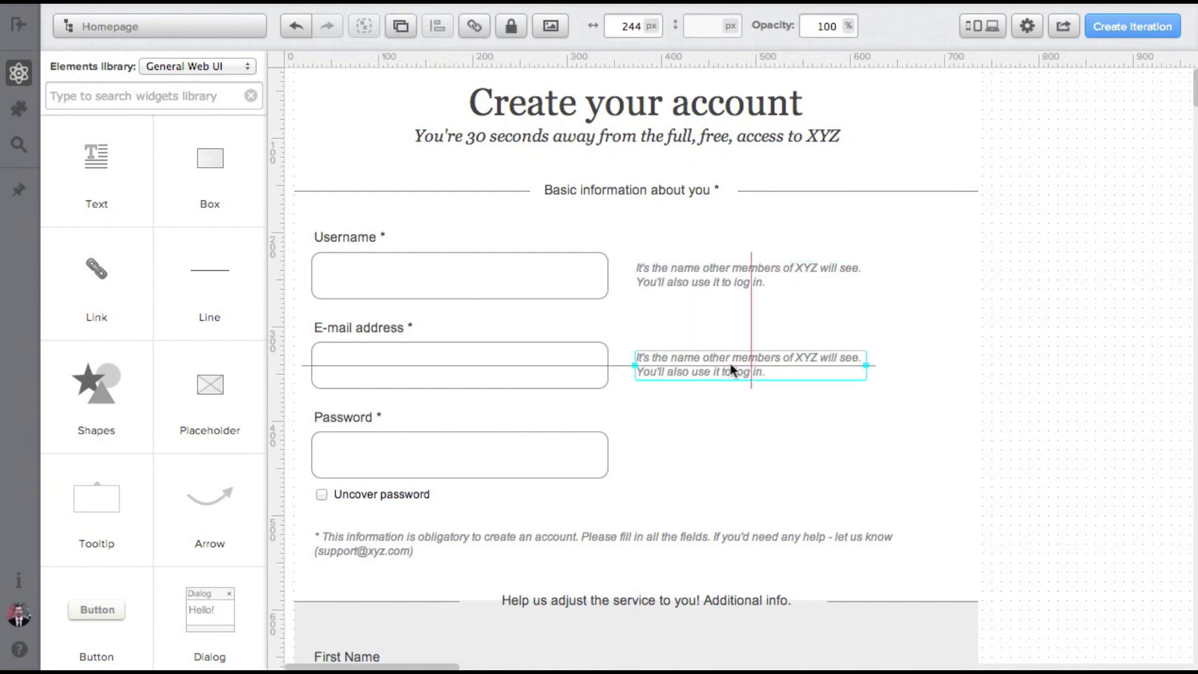
pyautogui.doubleClick(733, 362)
pyautogui.write("We'll send you")
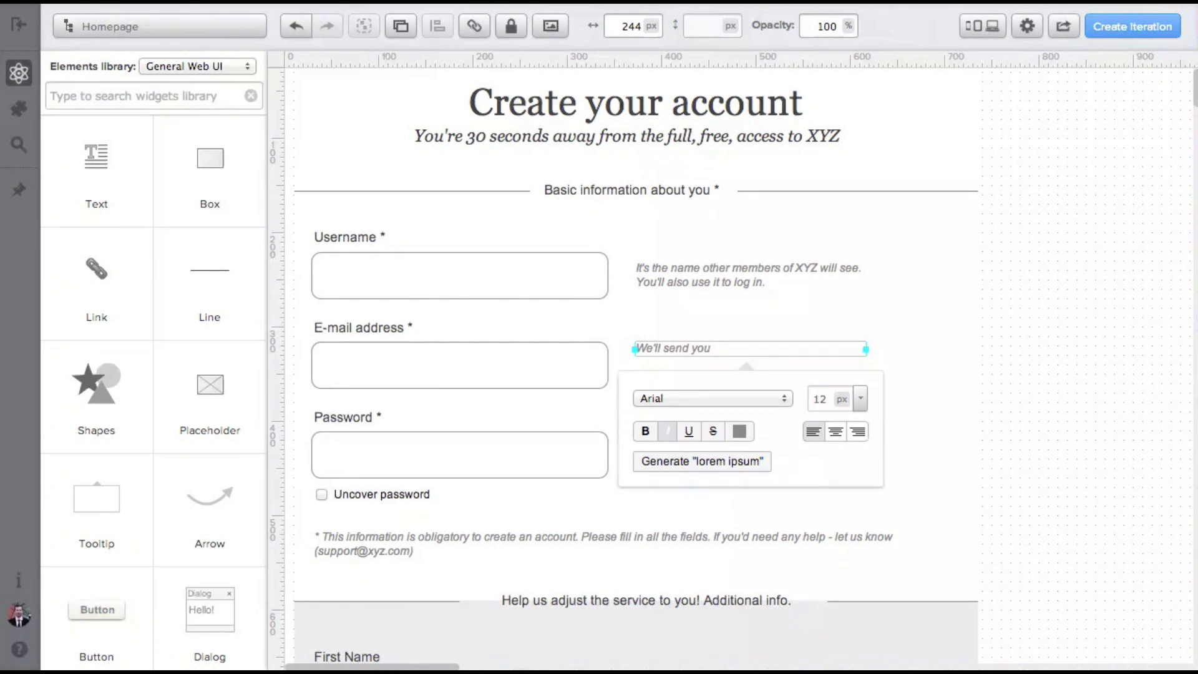
pyautogui.write('rmation message')
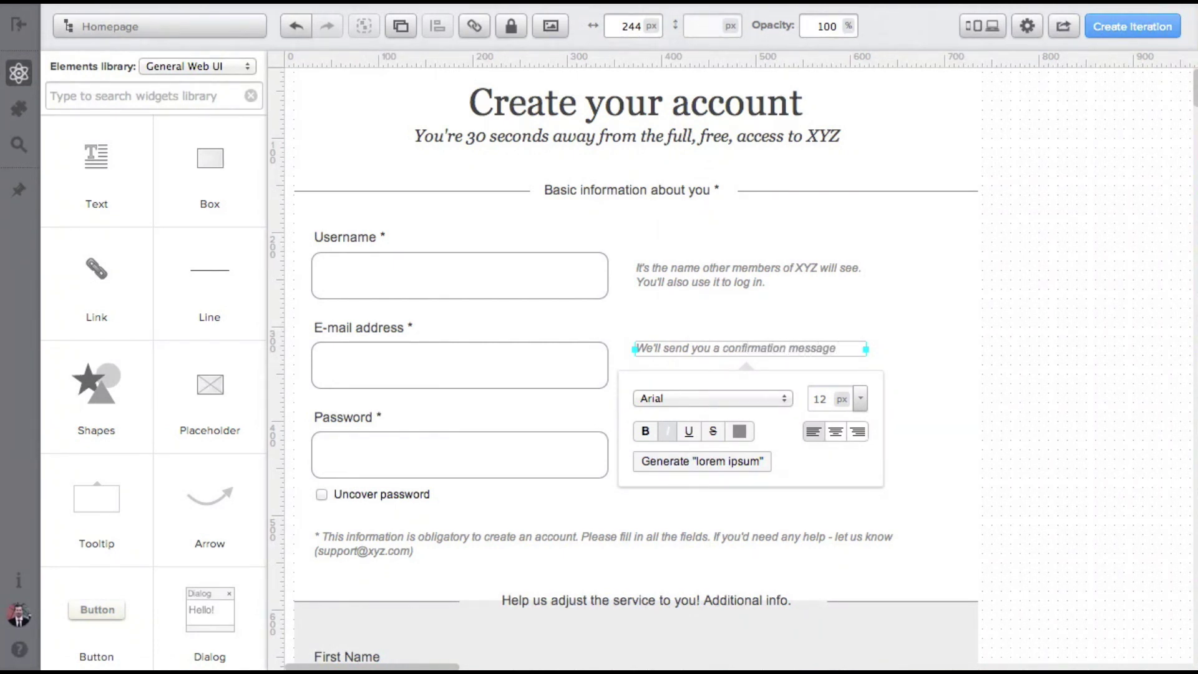
pyautogui.write('use you')
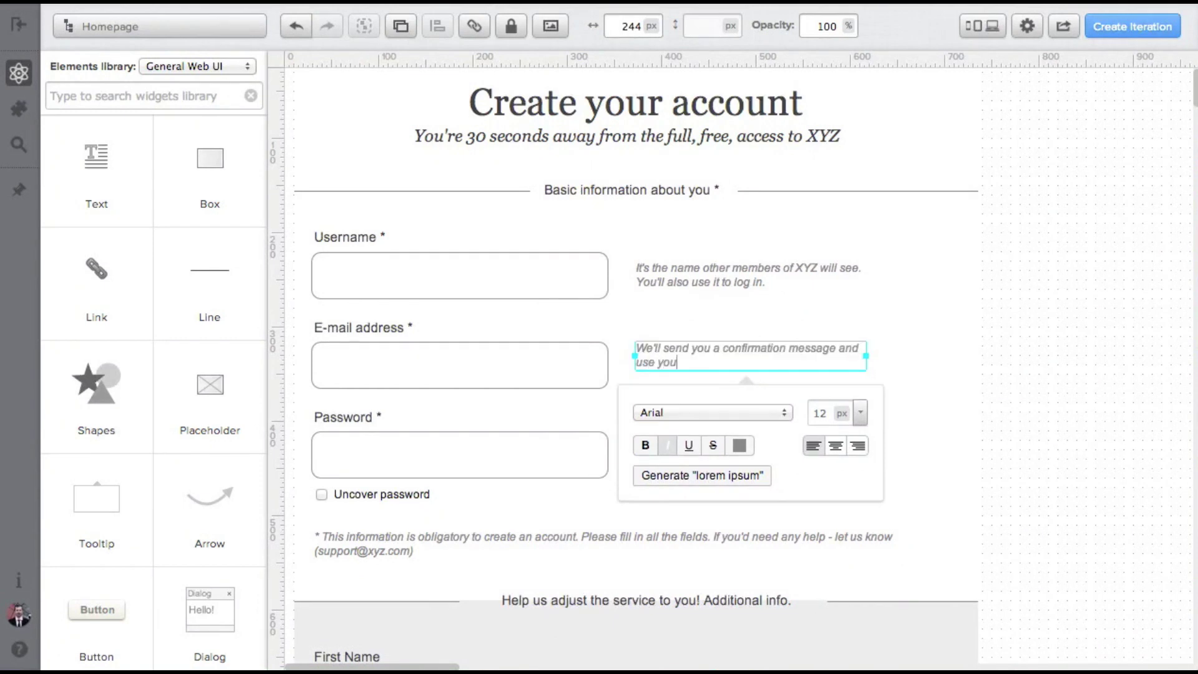
pyautogui.write('-mail for basic com')
pyautogui.write("munication. Don't expect spam :)")
pyautogui.click(949, 390)
pyautogui.moveTo(655, 349); pyautogui.dragTo(721, 461)
pyautogui.doubleClick(720, 462)
pyautogui.write('To in')
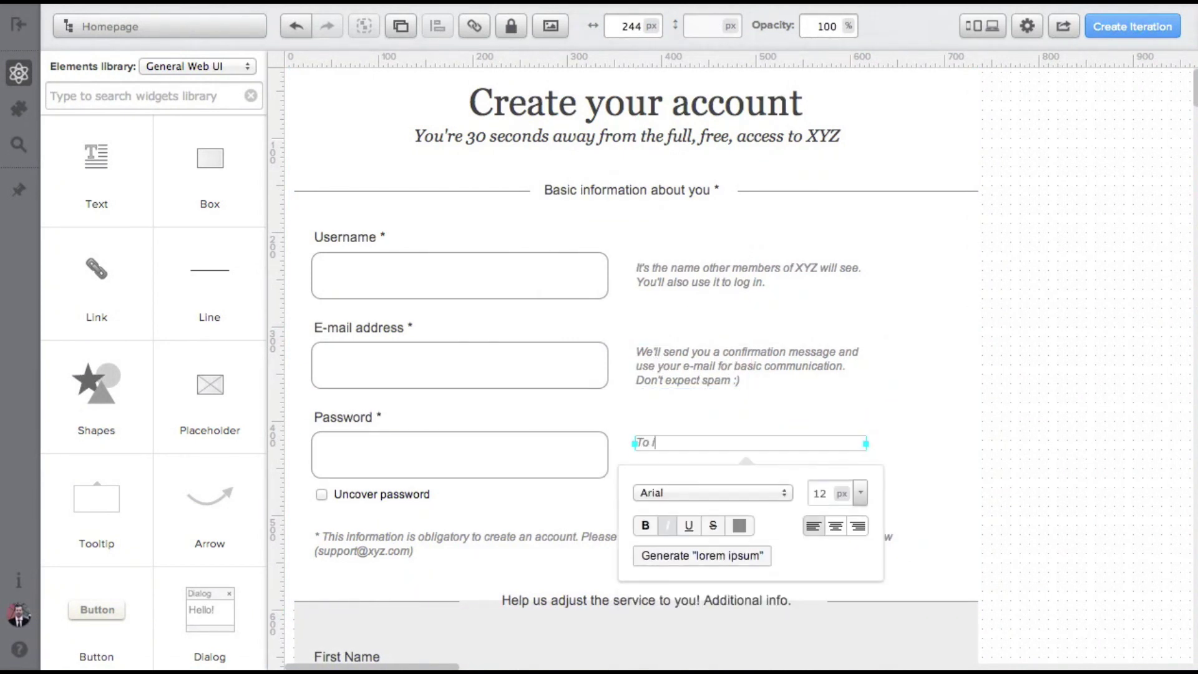
pyautogui.write('crease safety - use whole sentence. Easy to')
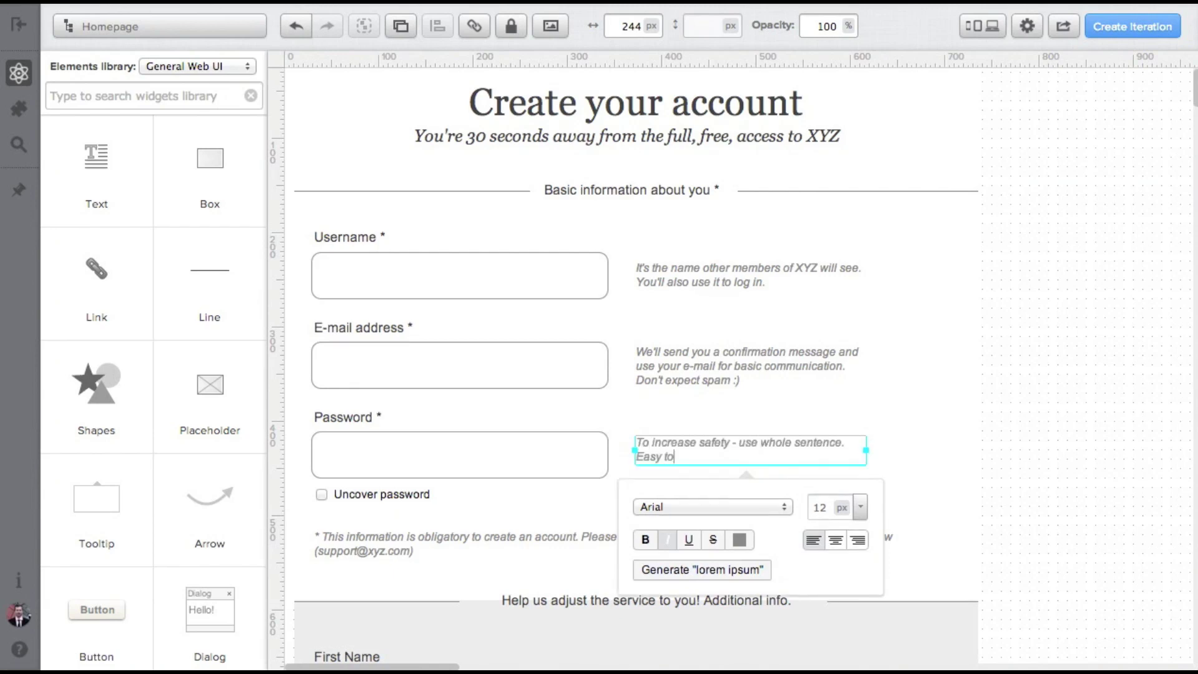
pyautogui.write(' remember - hard to break!')
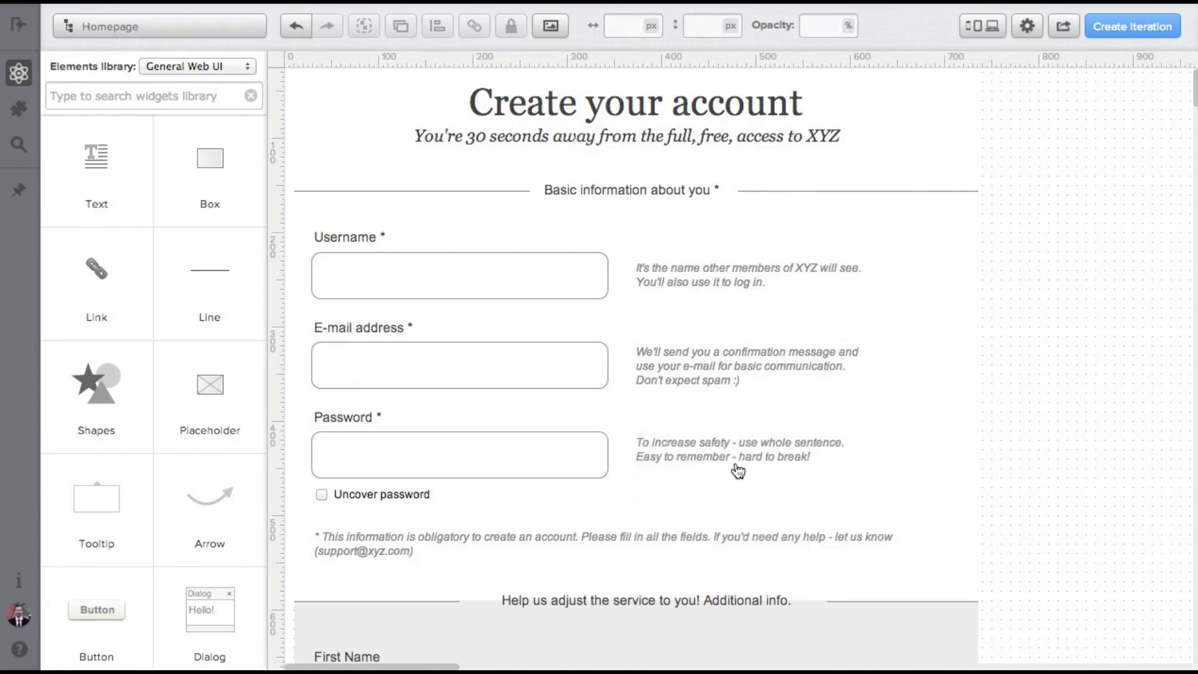
# Step: Add the First Name hint 'We'll be able to call you by your real name in our communication!'
pyautogui.moveTo(660, 468); pyautogui.dragTo(660, 473)
pyautogui.scroll(-3, 1001, 440)
pyautogui.scroll(-5, 1001, 436)
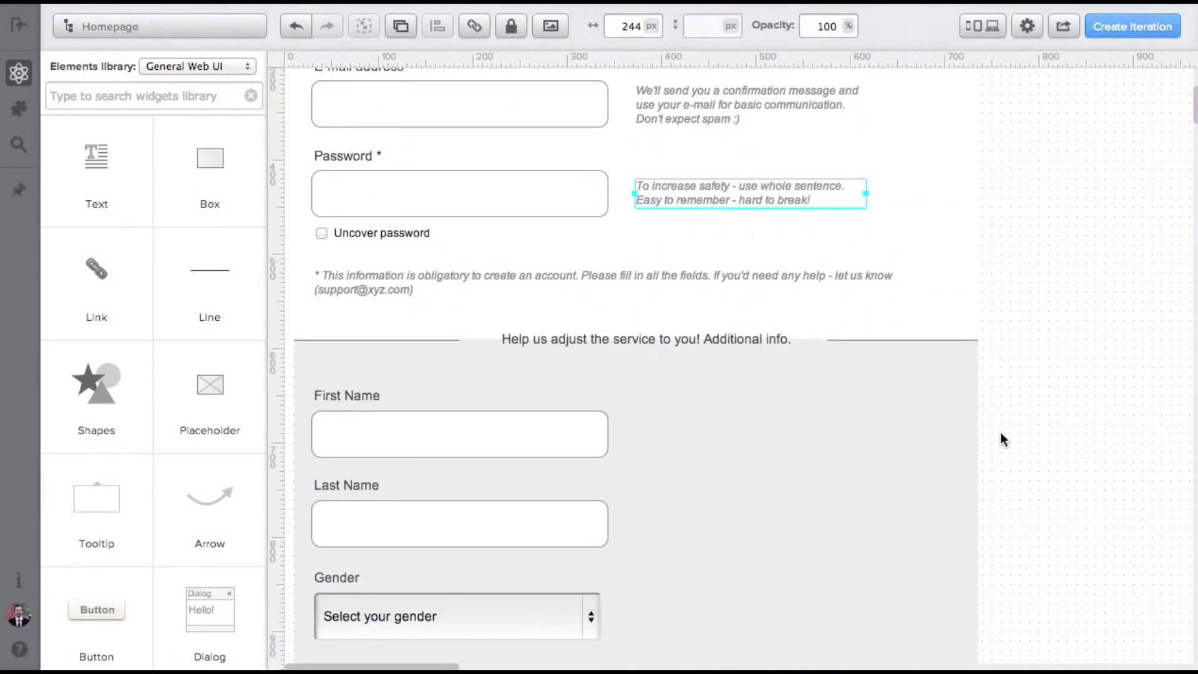
pyautogui.scroll(-2, 1000, 437)
pyautogui.moveTo(727, 146); pyautogui.dragTo(728, 388)
pyautogui.doubleClick(729, 387)
pyautogui.write('We')
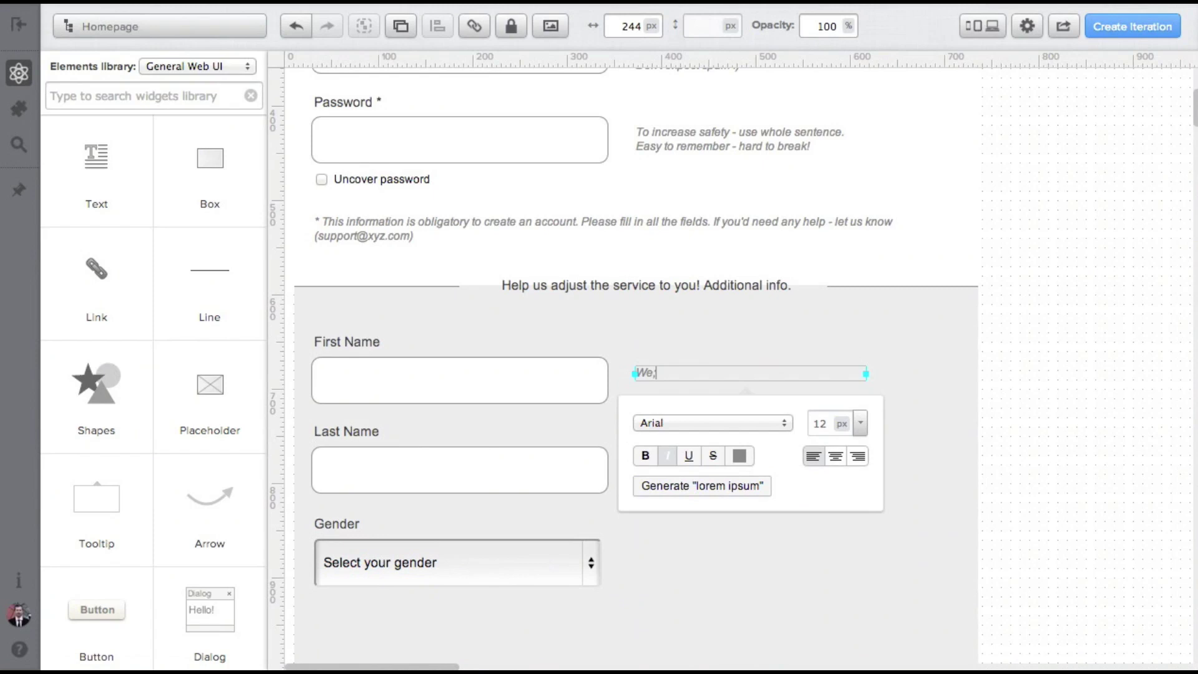
pyautogui.write("'ll be able to call you by your real ")
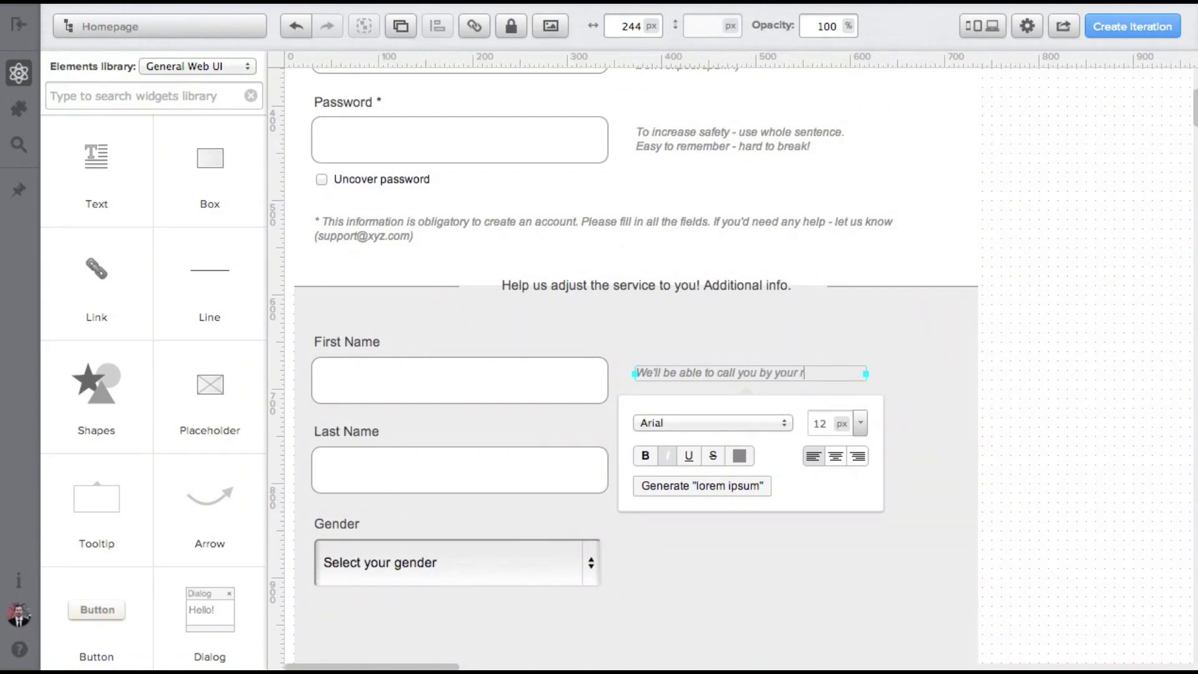
pyautogui.write('name in our c')
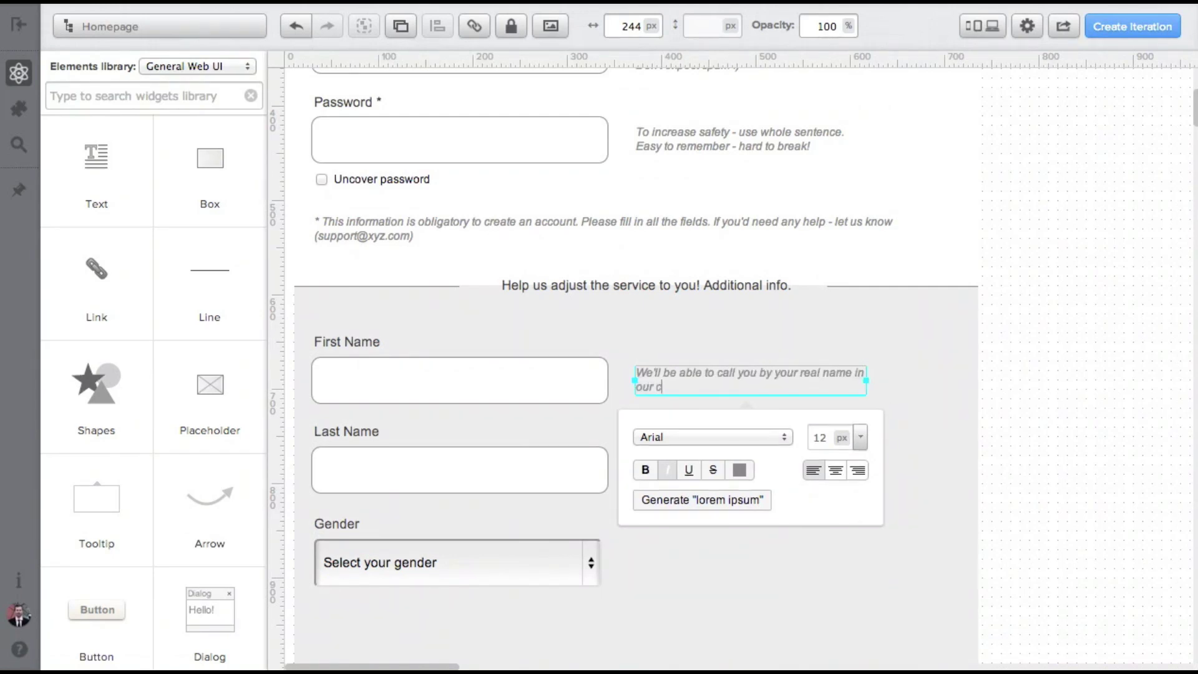
pyautogui.write('ommunication!')
pyautogui.click(993, 376)
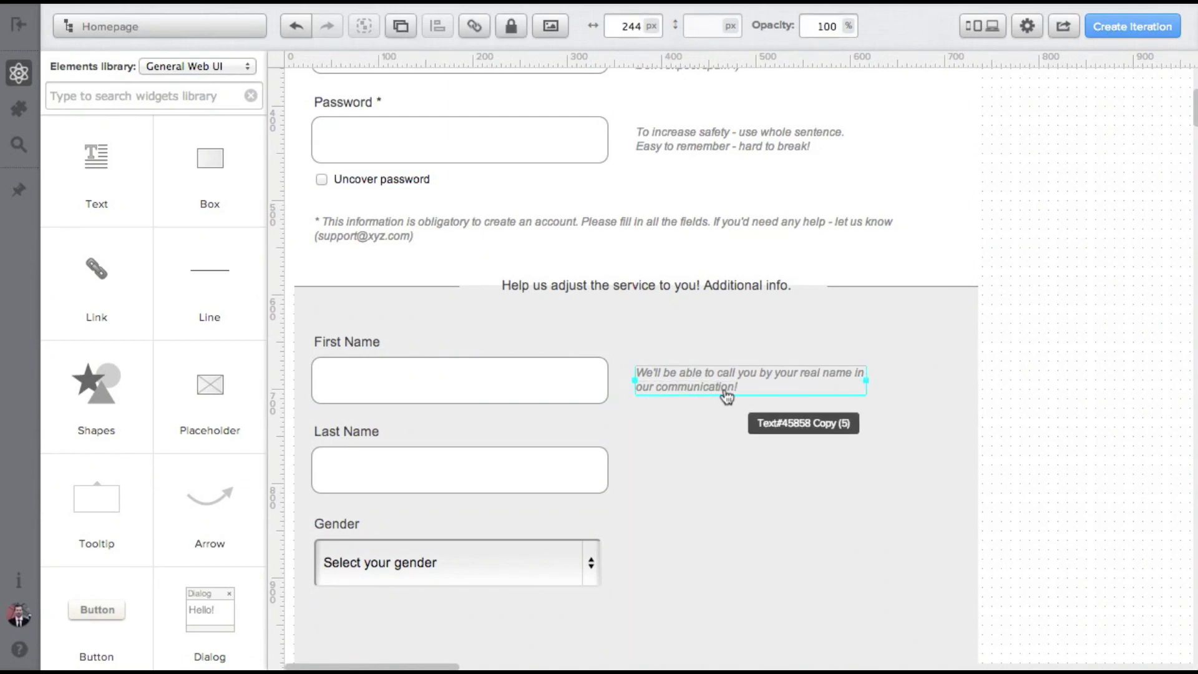
# Step: Add a Gender hint about adjusting the service 'here and there a little bit!', then scroll to the top
pyautogui.moveTo(726, 396); pyautogui.dragTo(679, 563)
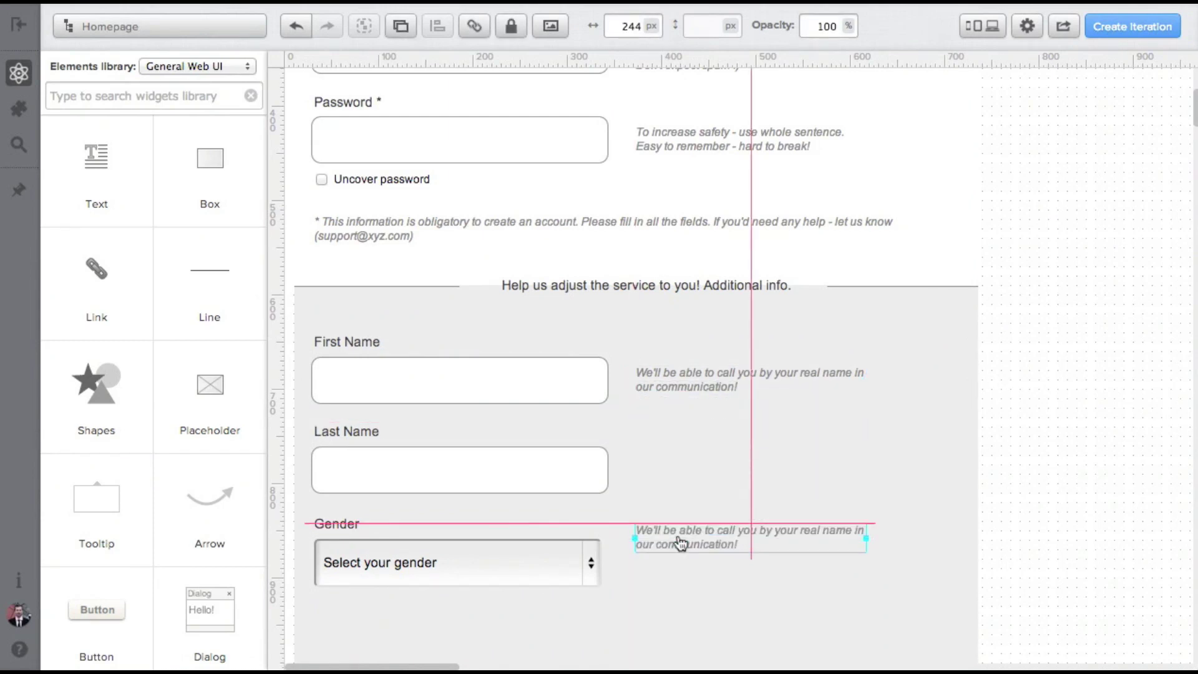
pyautogui.doubleClick(679, 560)
pyautogui.write('If')
pyautogui.write(' adjust the service e')
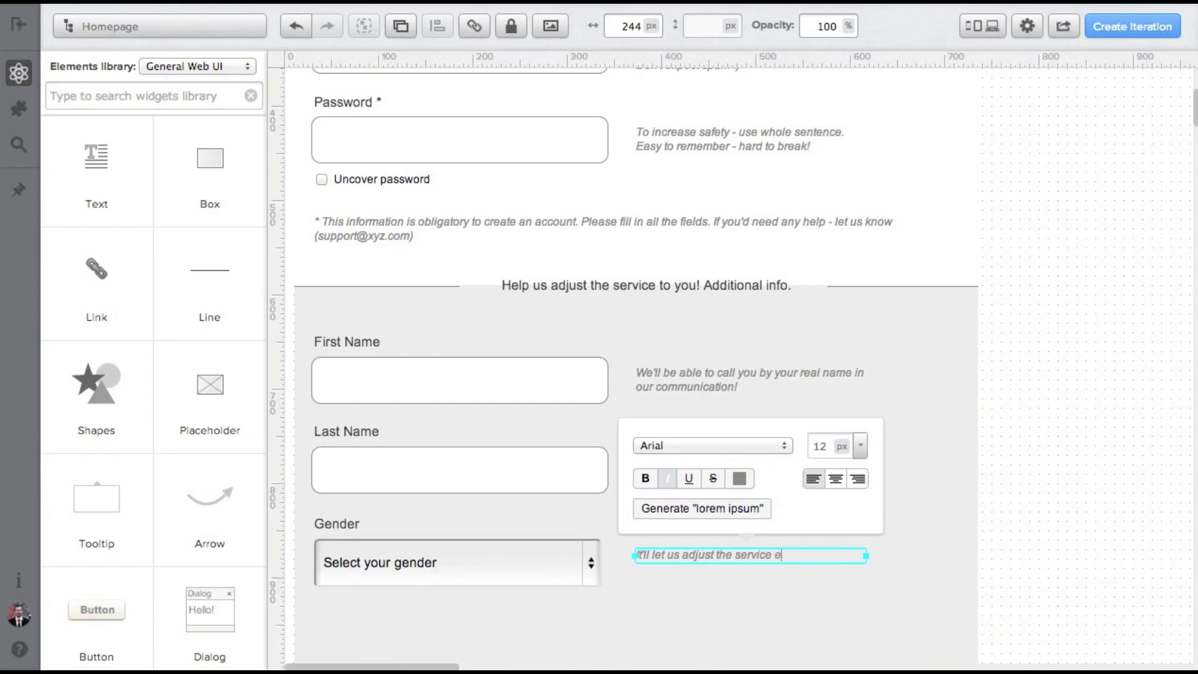
pyautogui.press('BackSpace')
pyautogui.write('here and there a little bit!')
pyautogui.click(1045, 552)
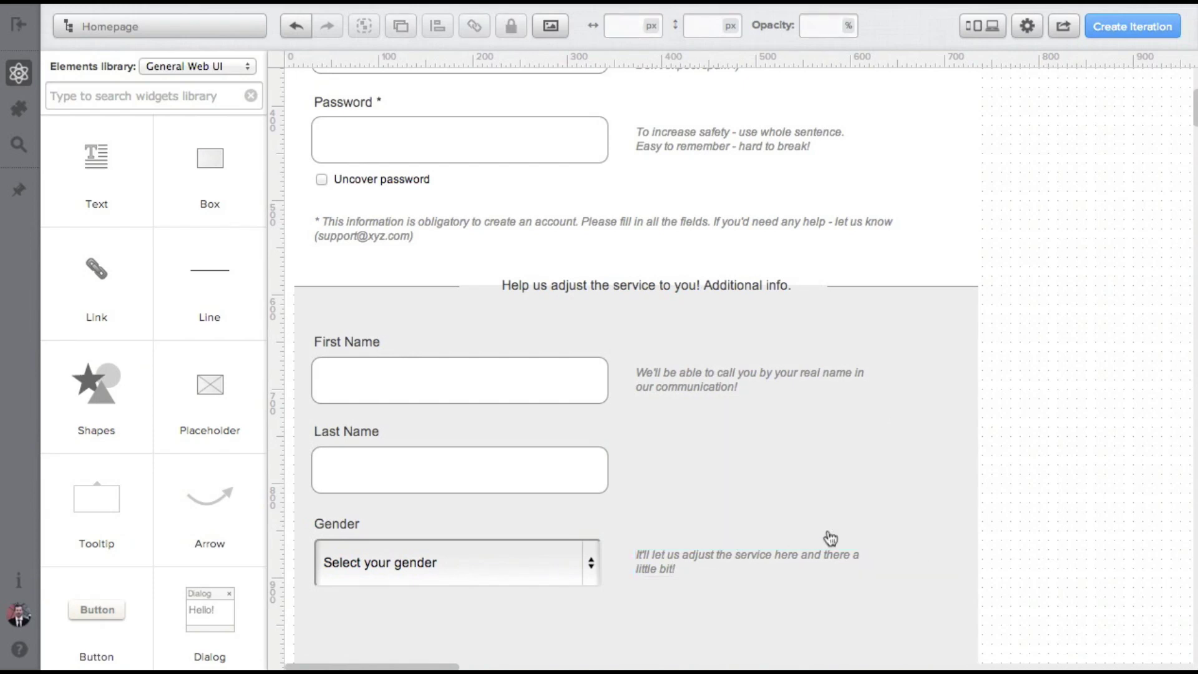
pyautogui.scroll(2, 829, 537)
pyautogui.scroll(4, 830, 538)
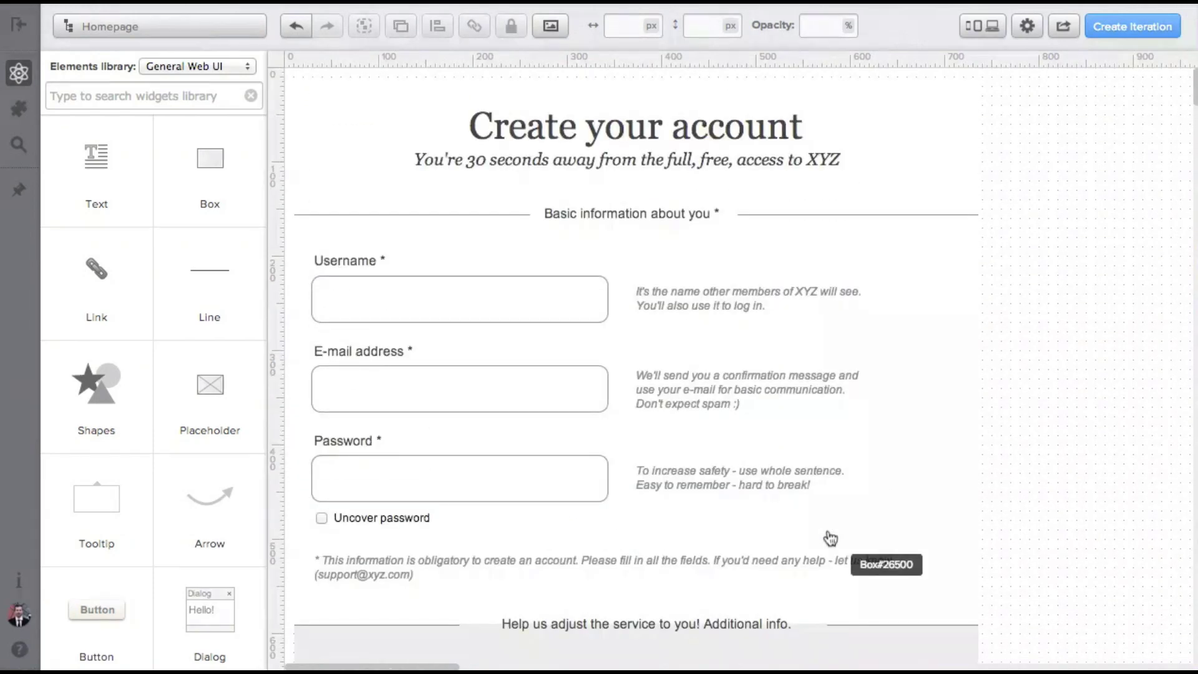
pyautogui.scroll(-4, 829, 537)
pyautogui.scroll(-5, 829, 537)
pyautogui.scroll(2, 829, 538)
pyautogui.scroll(6, 830, 538)
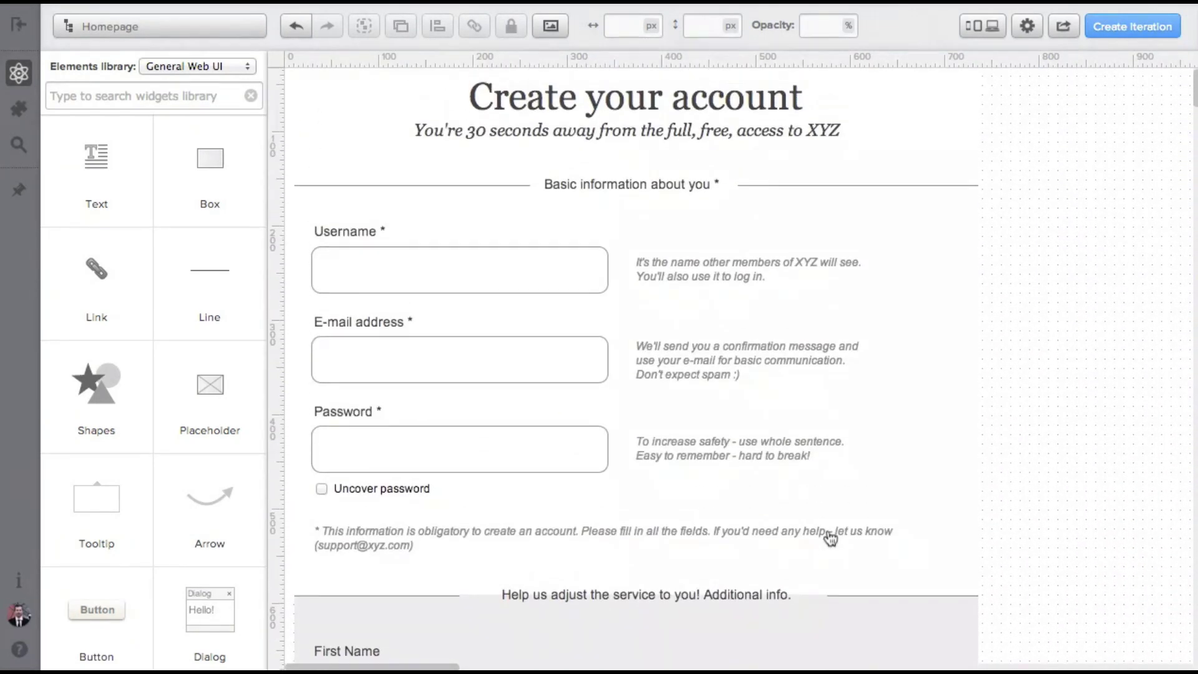
pyautogui.scroll(1, 829, 538)
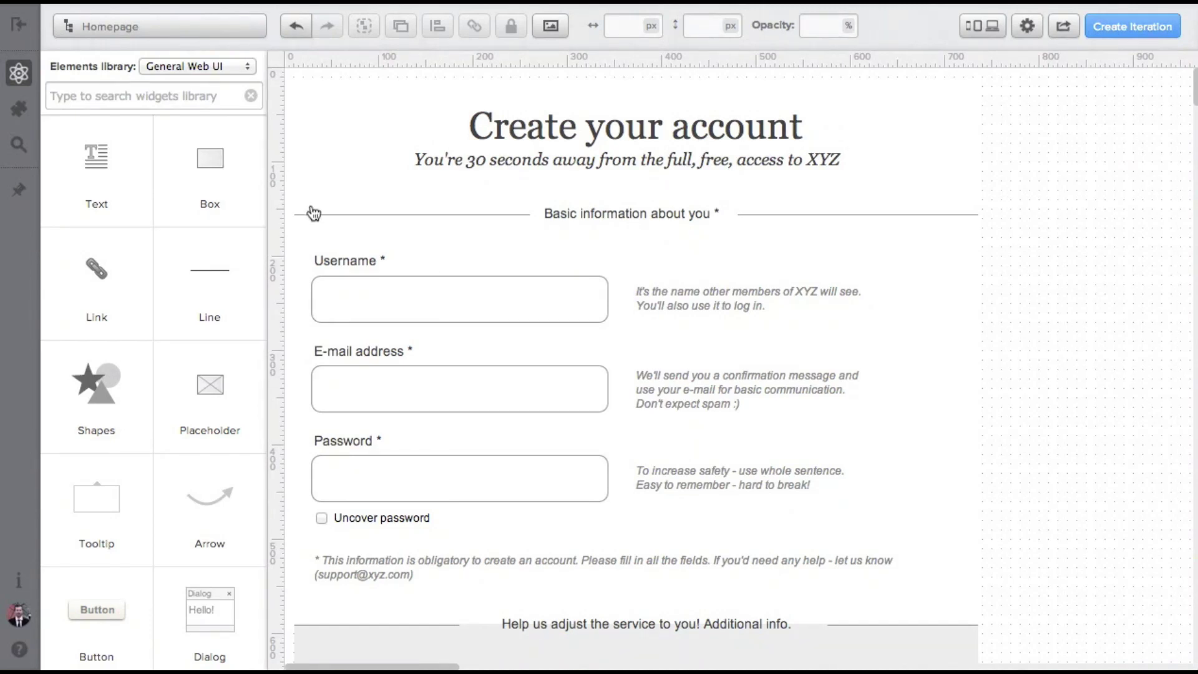
# Step: Draw a box over the form with a red border and a pale pink fill
pyautogui.moveTo(216, 176); pyautogui.dragTo(904, 299)
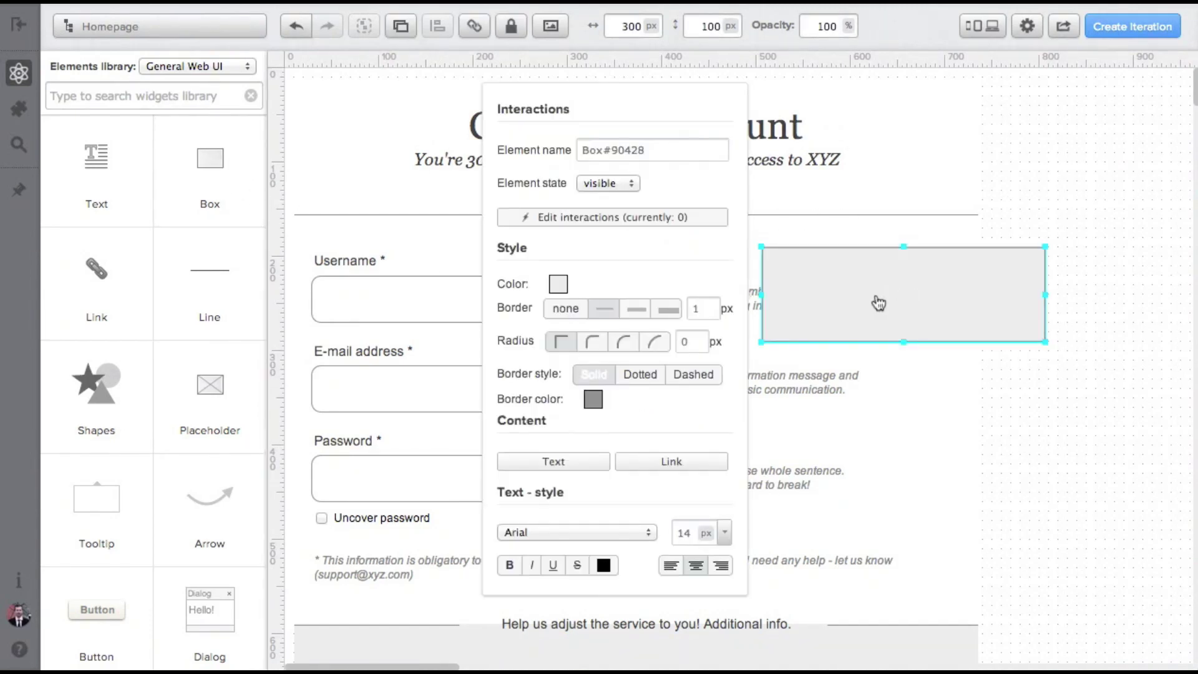
pyautogui.click(558, 285)
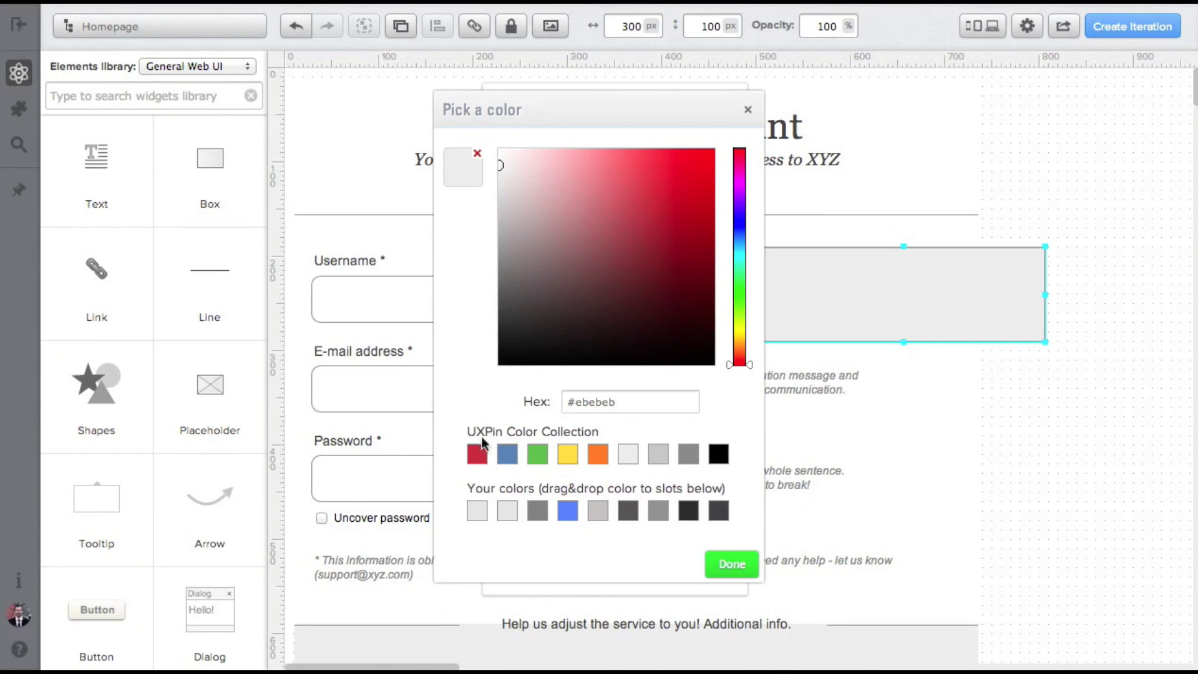
pyautogui.click(477, 454)
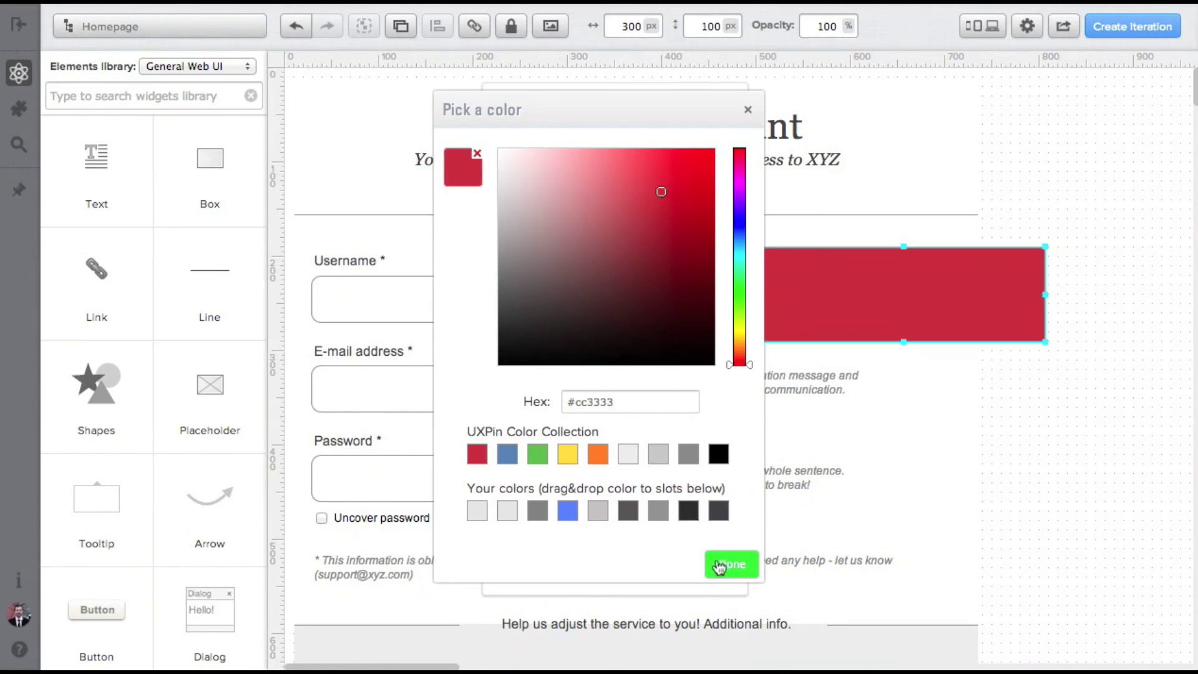
pyautogui.click(720, 562)
pyautogui.click(592, 397)
pyautogui.click(478, 458)
pyautogui.click(724, 565)
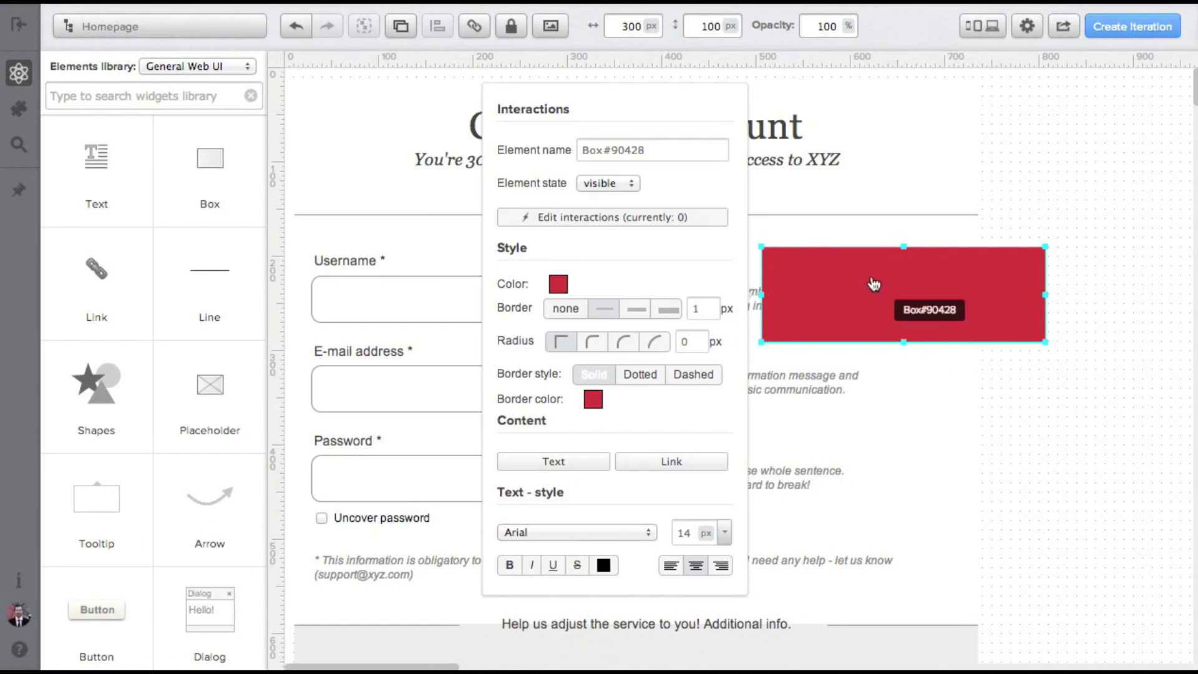
pyautogui.click(559, 285)
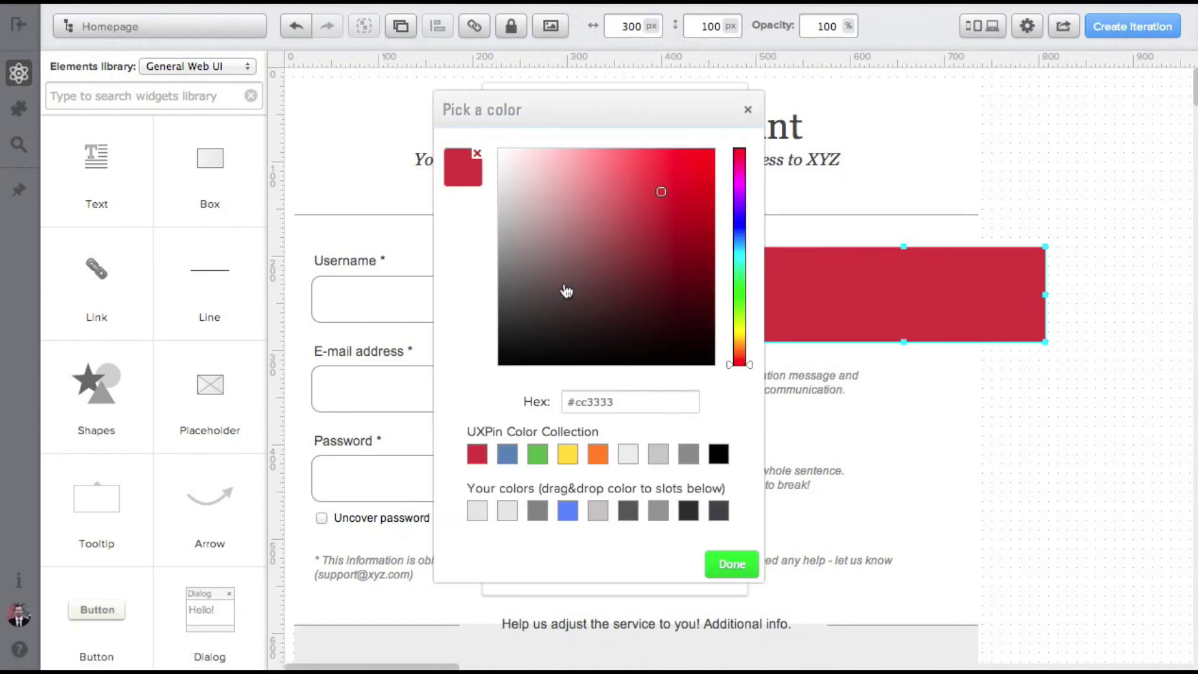
pyautogui.moveTo(612, 207); pyautogui.dragTo(586, 153)
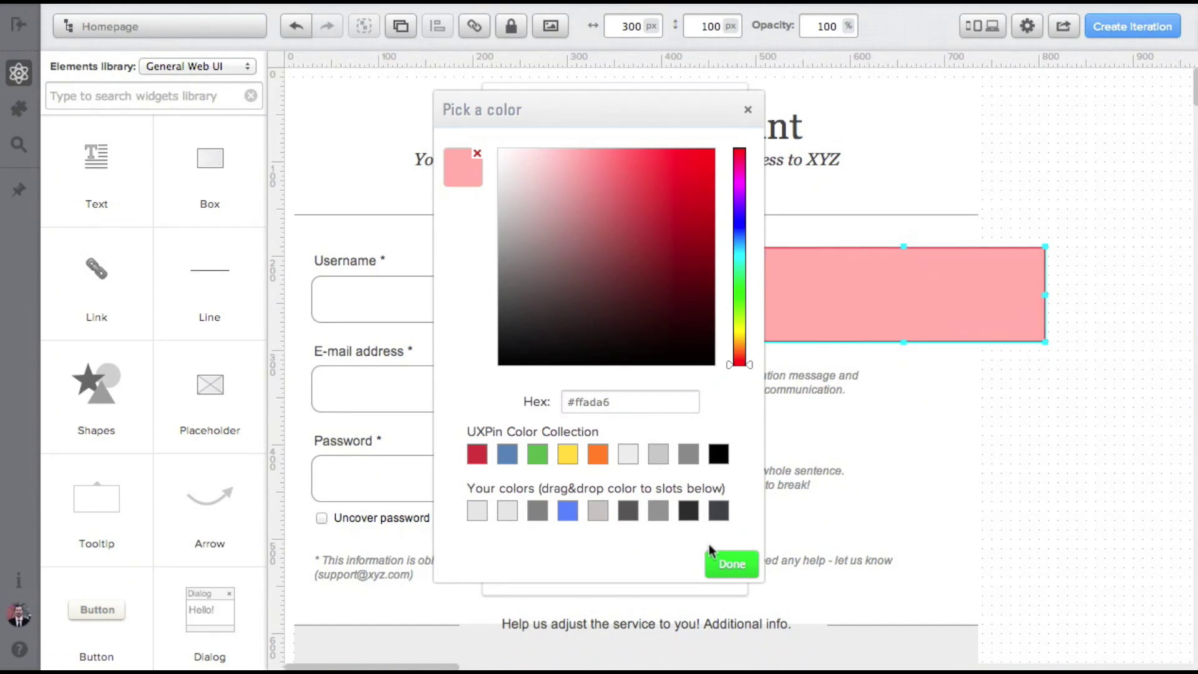
pyautogui.click(723, 563)
pyautogui.click(1087, 463)
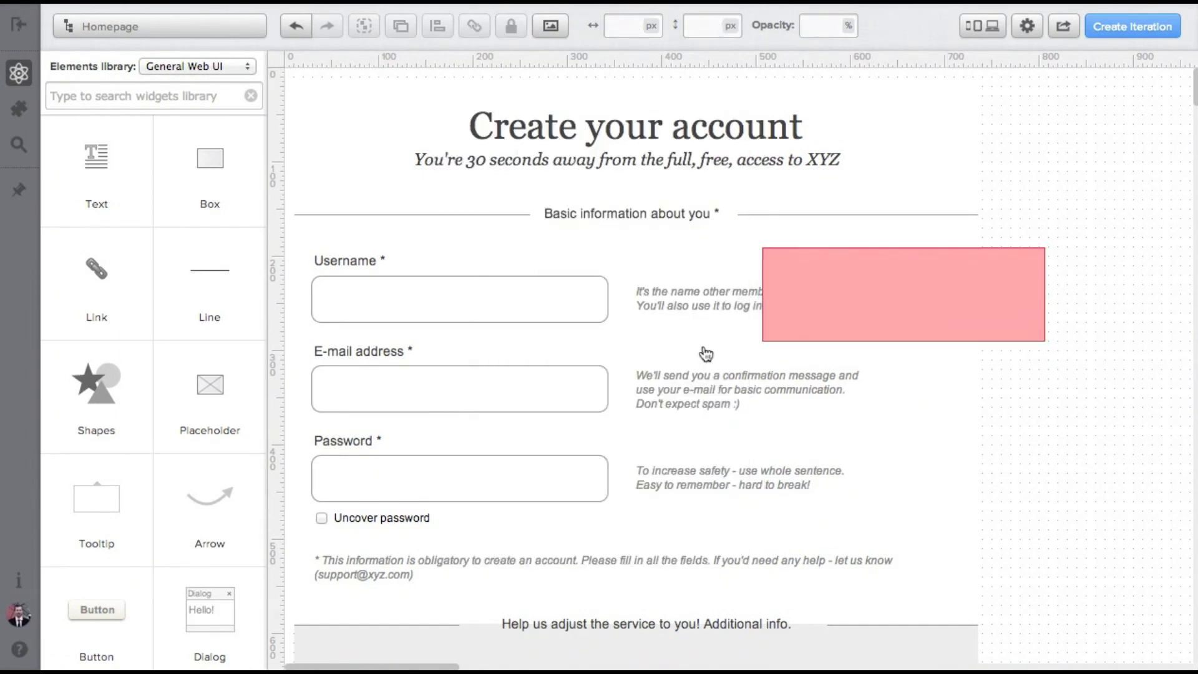
# Step: Place the pink box behind the Username row, with its label and field in front
pyautogui.click(582, 316)
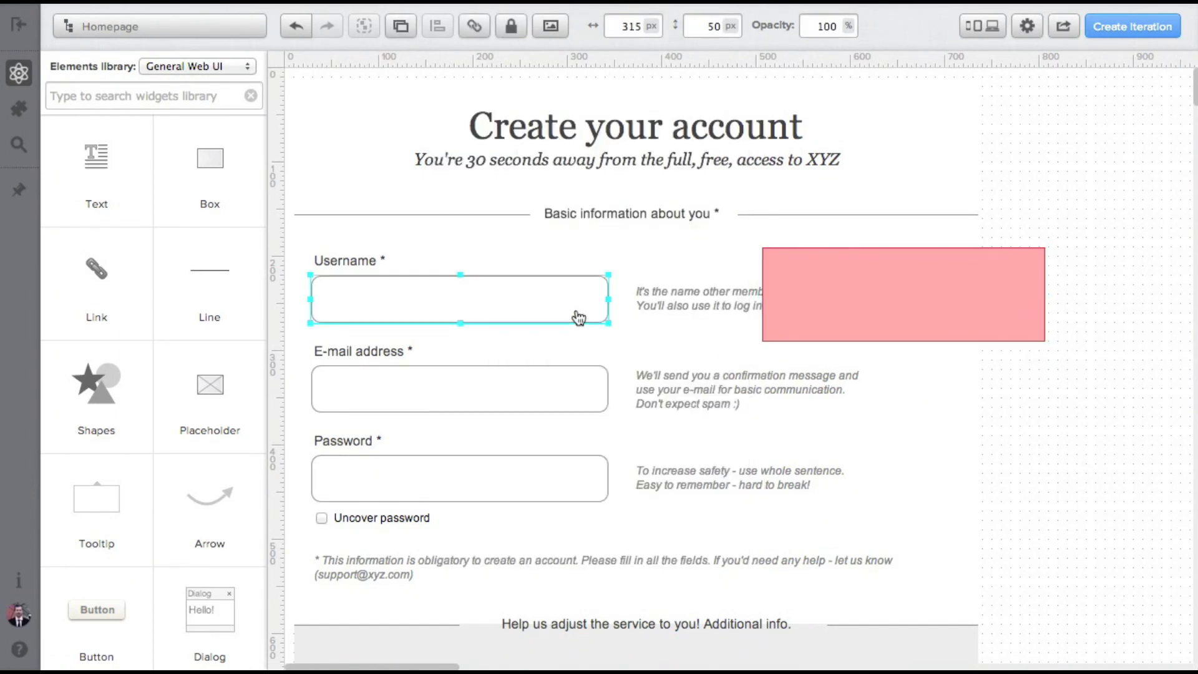
pyautogui.keyDown('shift'); pyautogui.click(374, 265); pyautogui.keyUp('shift')
pyautogui.click(404, 30)
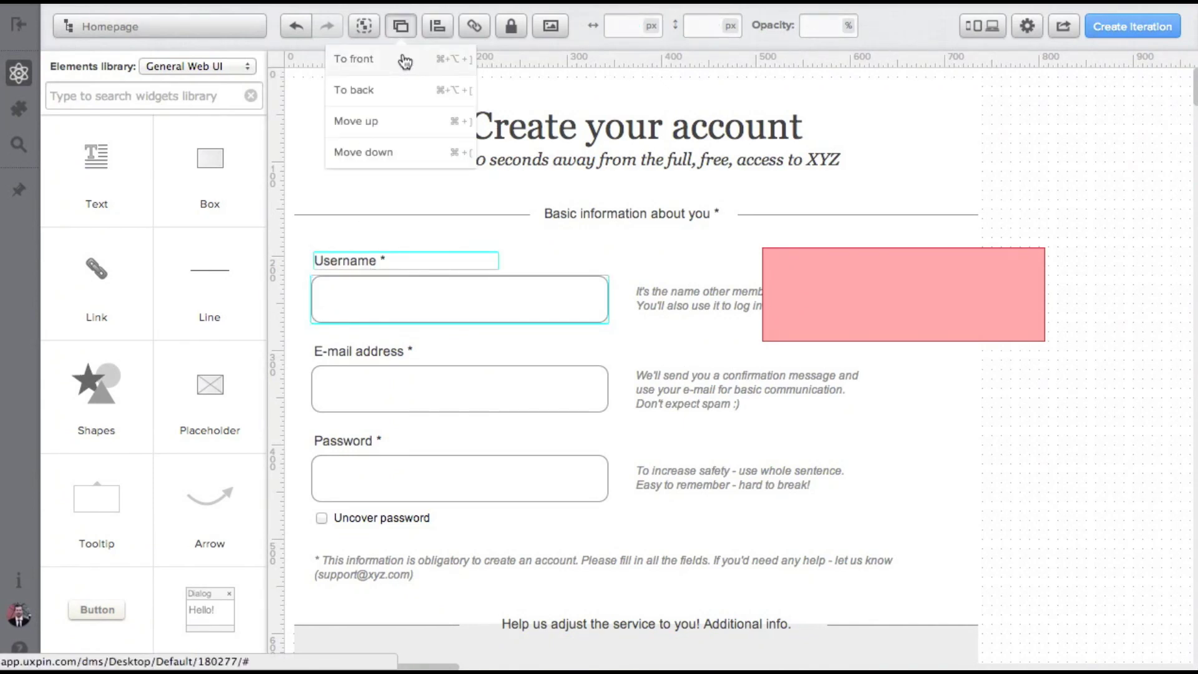
pyautogui.click(925, 246)
pyautogui.moveTo(908, 289); pyautogui.dragTo(445, 284)
pyautogui.moveTo(585, 290); pyautogui.dragTo(956, 300)
# Step: Duplicate the pink box for the E-mail row, keeping E-mail and Password fields in front
pyautogui.hotkey('ctrl', 'd')
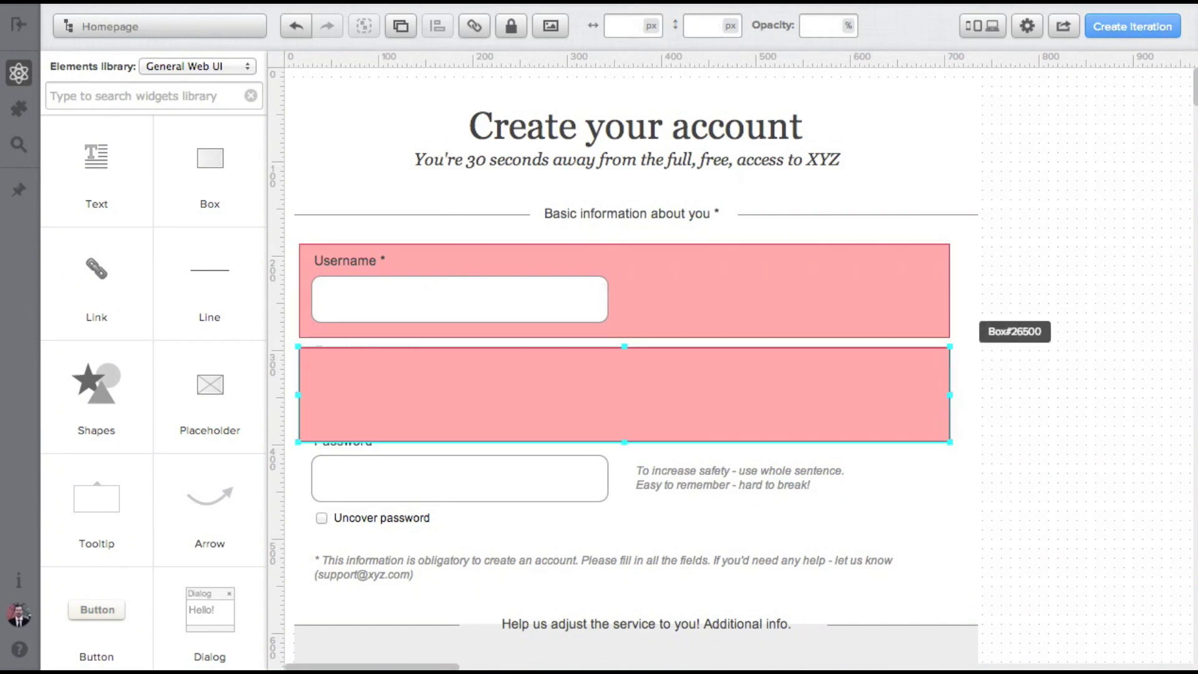
pyautogui.moveTo(582, 387); pyautogui.dragTo(766, 387)
pyautogui.click(322, 391)
pyautogui.keyDown('shift'); pyautogui.click(340, 358); pyautogui.keyUp('shift')
pyautogui.keyDown('shift'); pyautogui.click(352, 480); pyautogui.keyUp('shift')
pyautogui.keyDown('shift'); pyautogui.click(360, 444); pyautogui.keyUp('shift')
pyautogui.keyDown('shift'); pyautogui.click(375, 524); pyautogui.keyUp('shift')
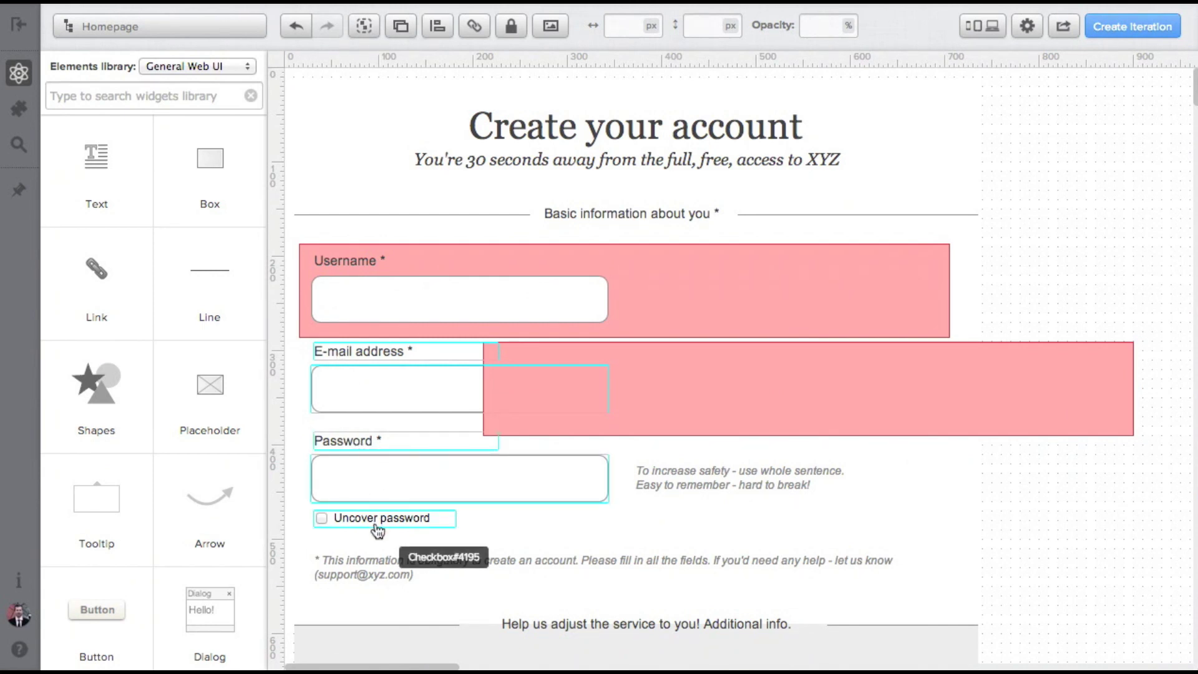
pyautogui.click(401, 26)
pyautogui.click(350, 54)
# Step: Fit a pink band behind the Password row so the three bands form one block
pyautogui.click(1064, 395)
pyautogui.moveTo(1064, 395)
pyautogui.mouseDown()
pyautogui.moveTo(888, 397)
pyautogui.moveTo(660, 497)
pyautogui.moveTo(748, 510)
pyautogui.mouseUp()
pyautogui.click(401, 25)
pyautogui.click(348, 54)
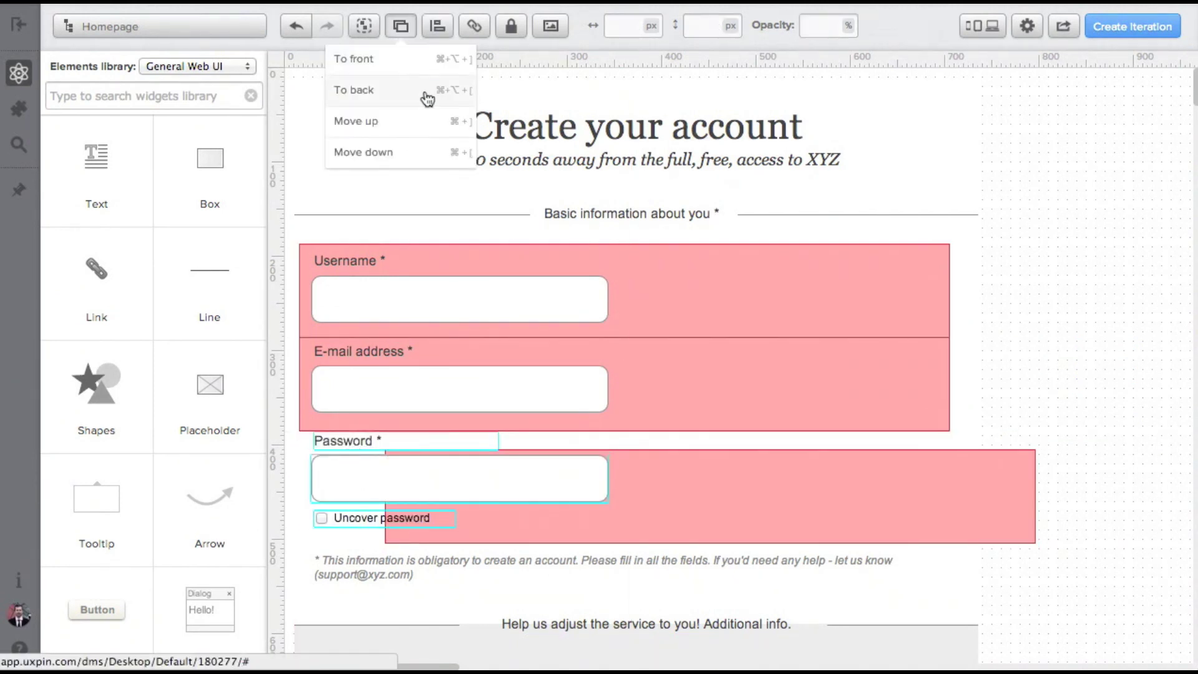
pyautogui.moveTo(836, 508); pyautogui.dragTo(752, 489)
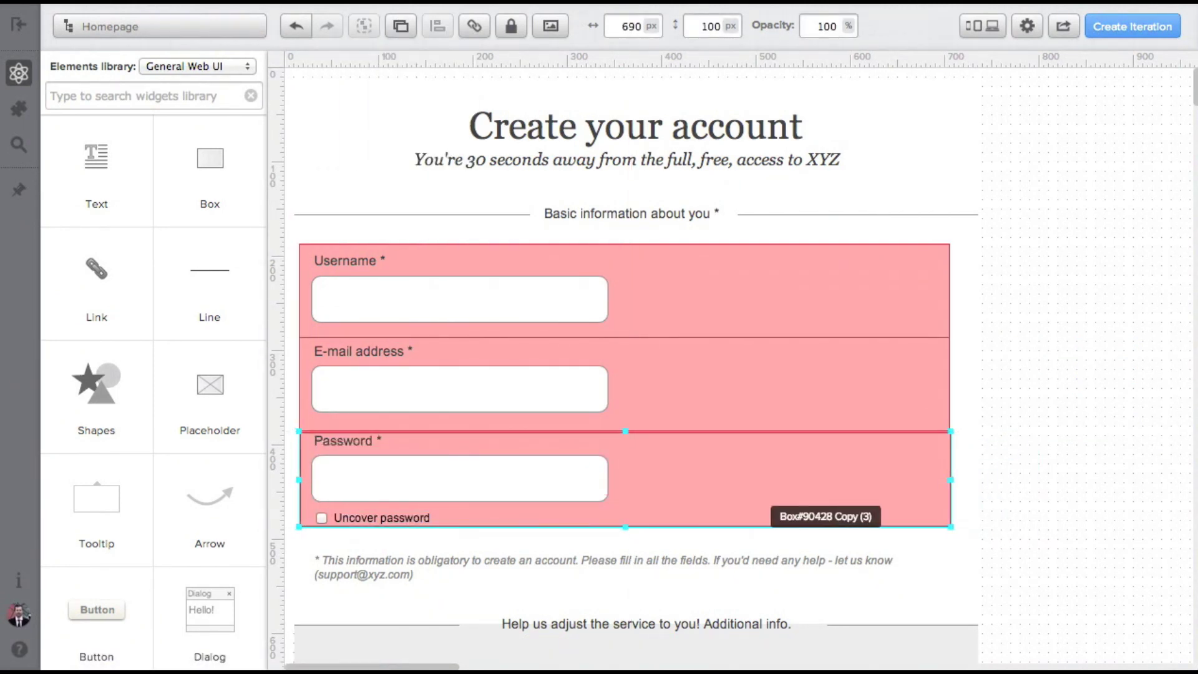
pyautogui.moveTo(623, 431); pyautogui.dragTo(624, 423)
pyautogui.moveTo(861, 442); pyautogui.dragTo(861, 447)
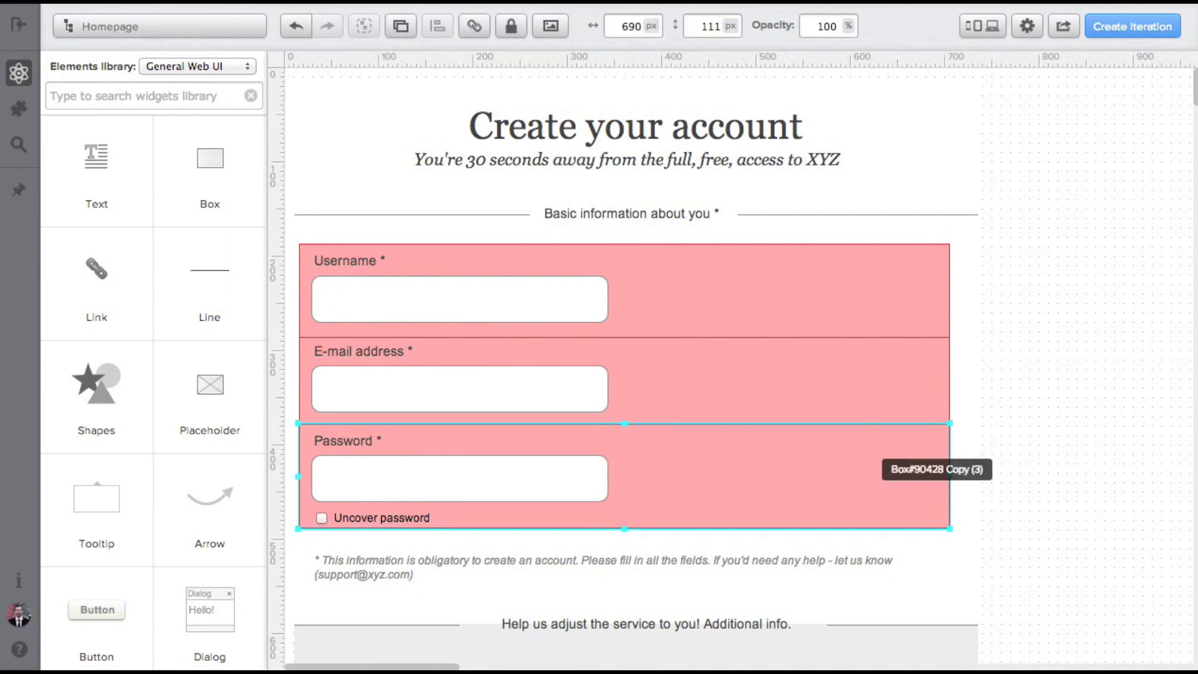
pyautogui.click(1117, 407)
pyautogui.click(842, 523)
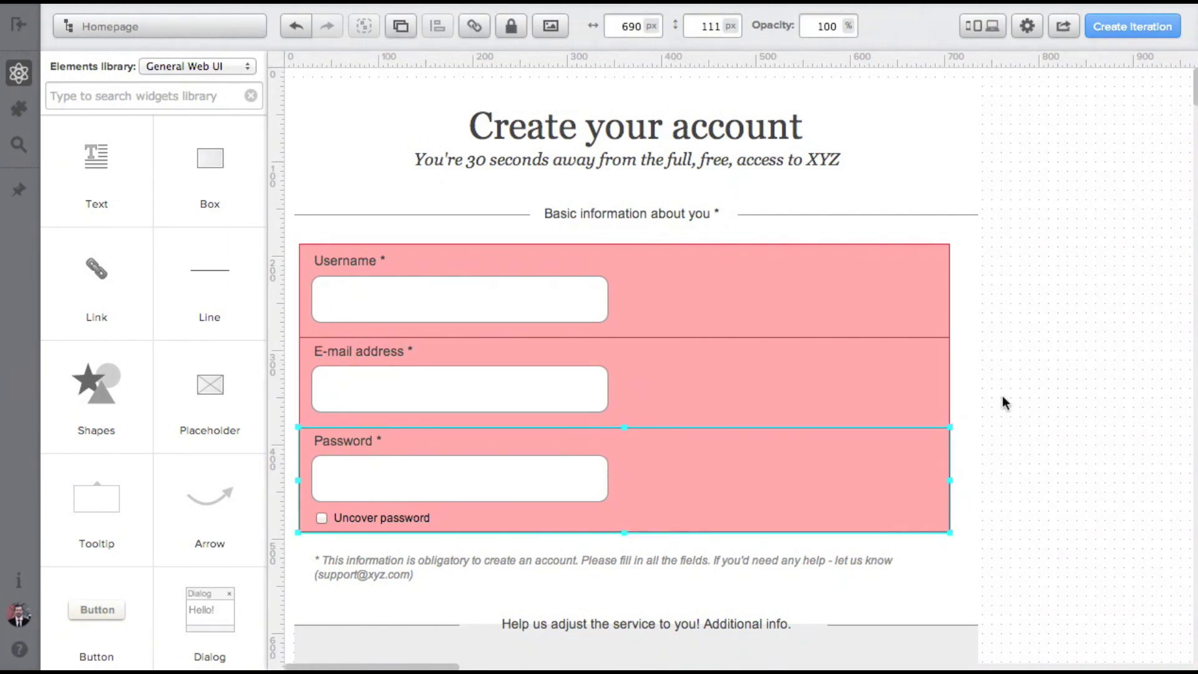
pyautogui.click(1008, 334)
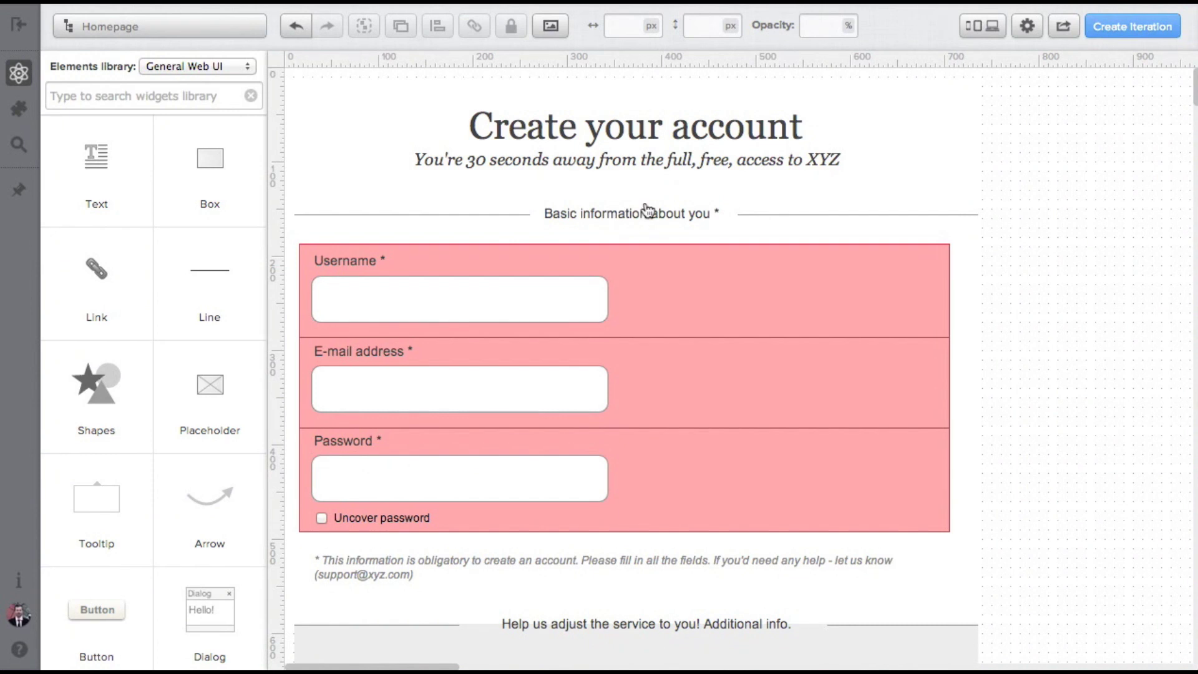
# Step: Add a 12 px 'username is already in use' error message beside the Username field
pyautogui.moveTo(645, 218); pyautogui.dragTo(688, 265)
pyautogui.doubleClick(688, 265)
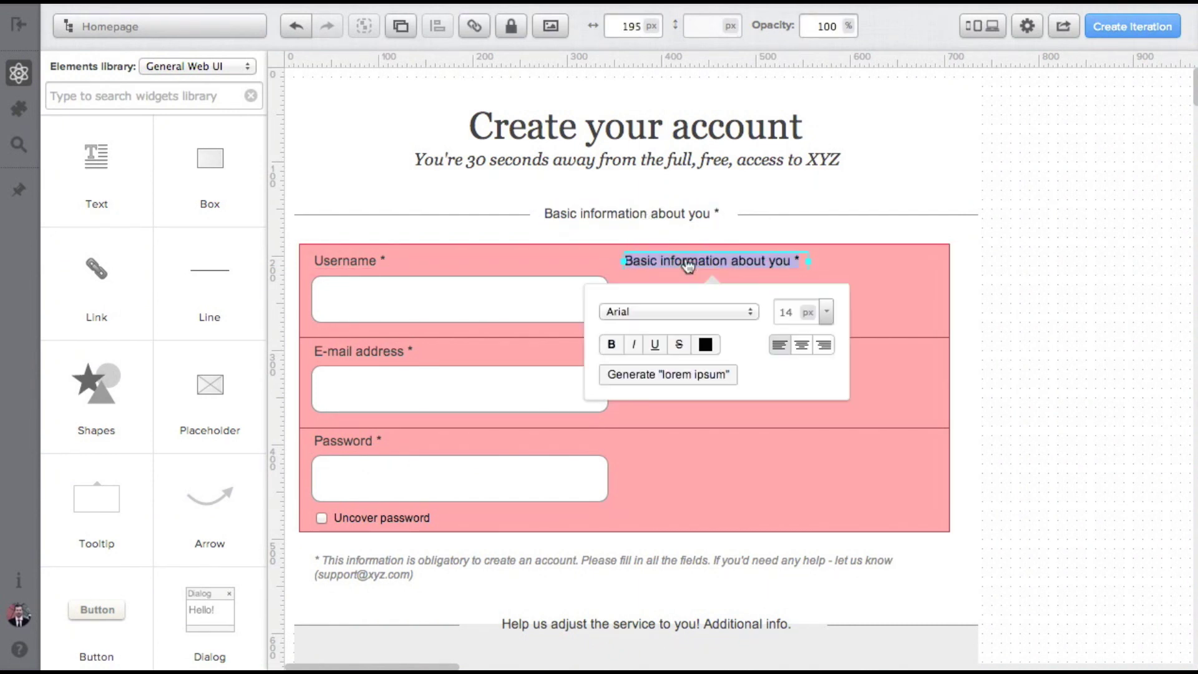
pyautogui.click(789, 312)
pyautogui.write('12')
pyautogui.press('Return')
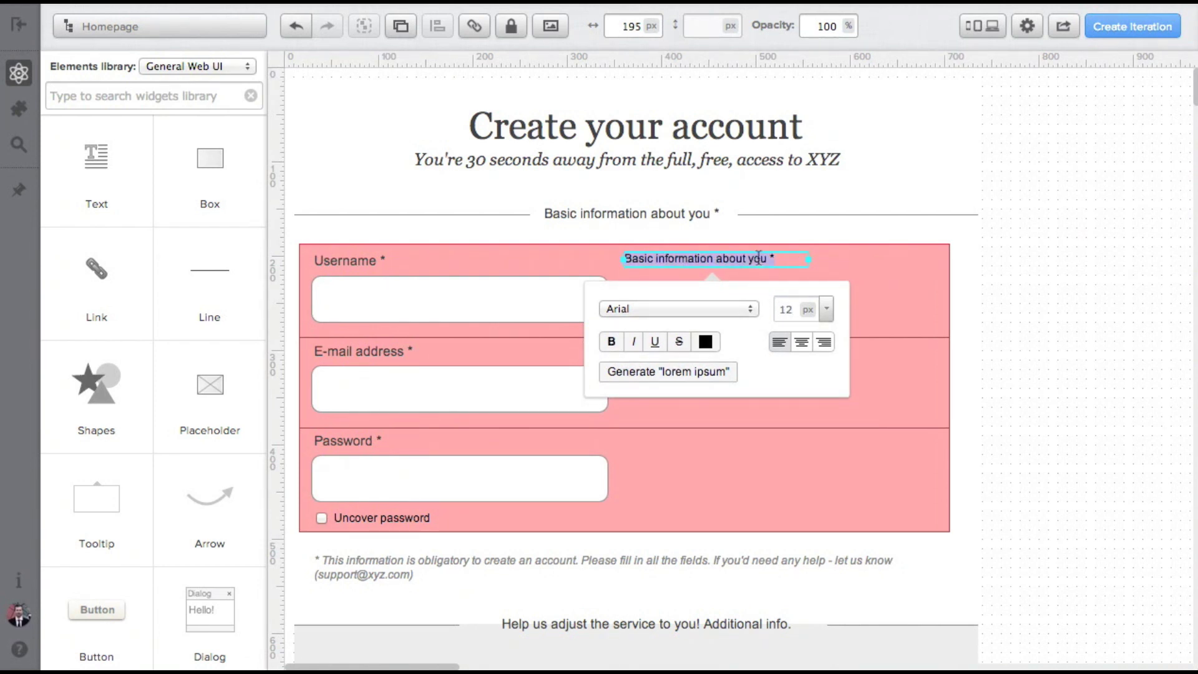
pyautogui.write('The')
pyautogui.write('t username is already i')
pyautogui.write('use')
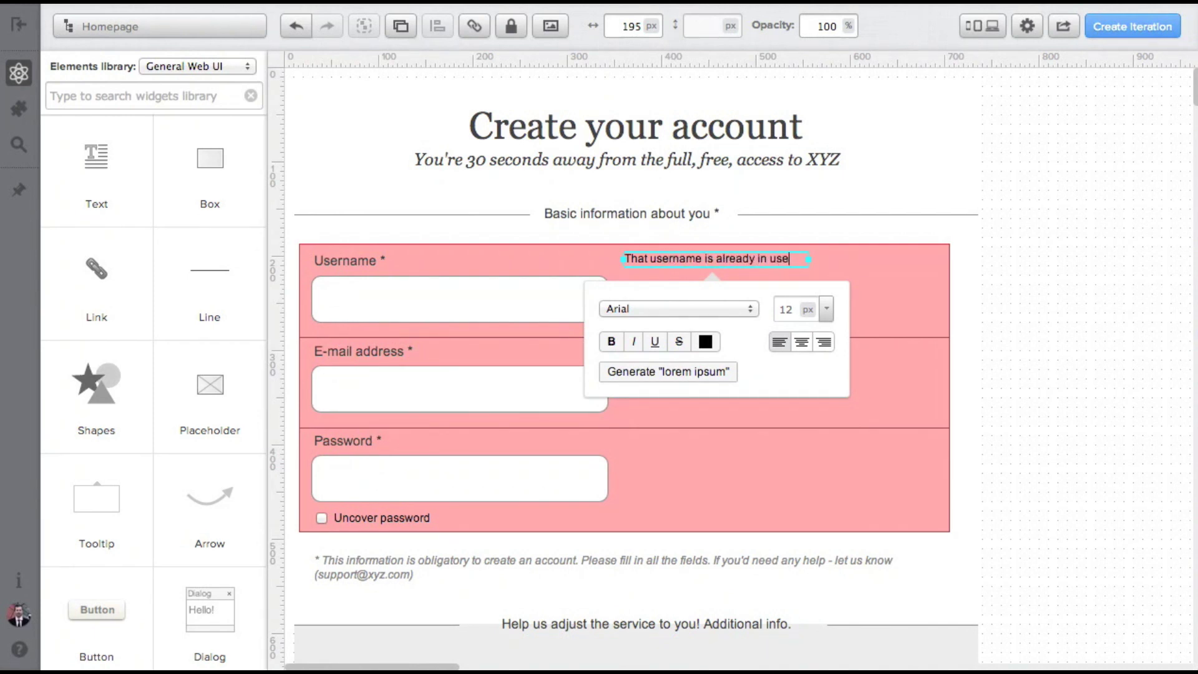
pyautogui.write(' and')
pyautogui.write('need them to be un')
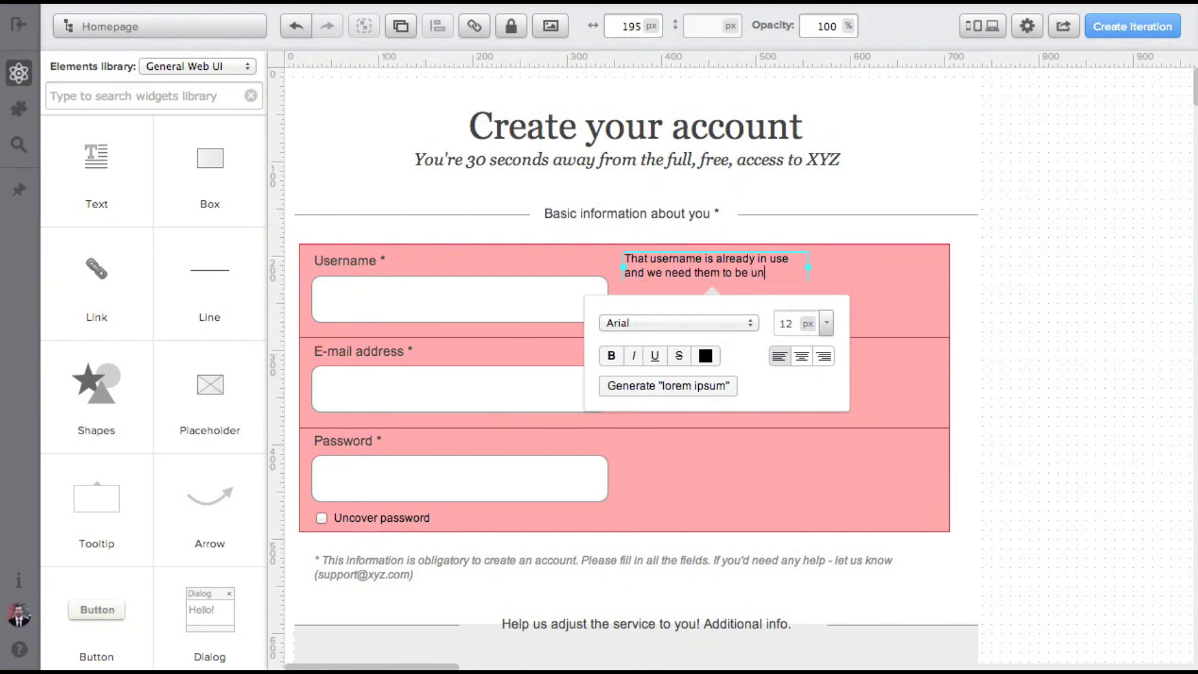
pyautogui.write('ique')
pyautogui.write('ours')
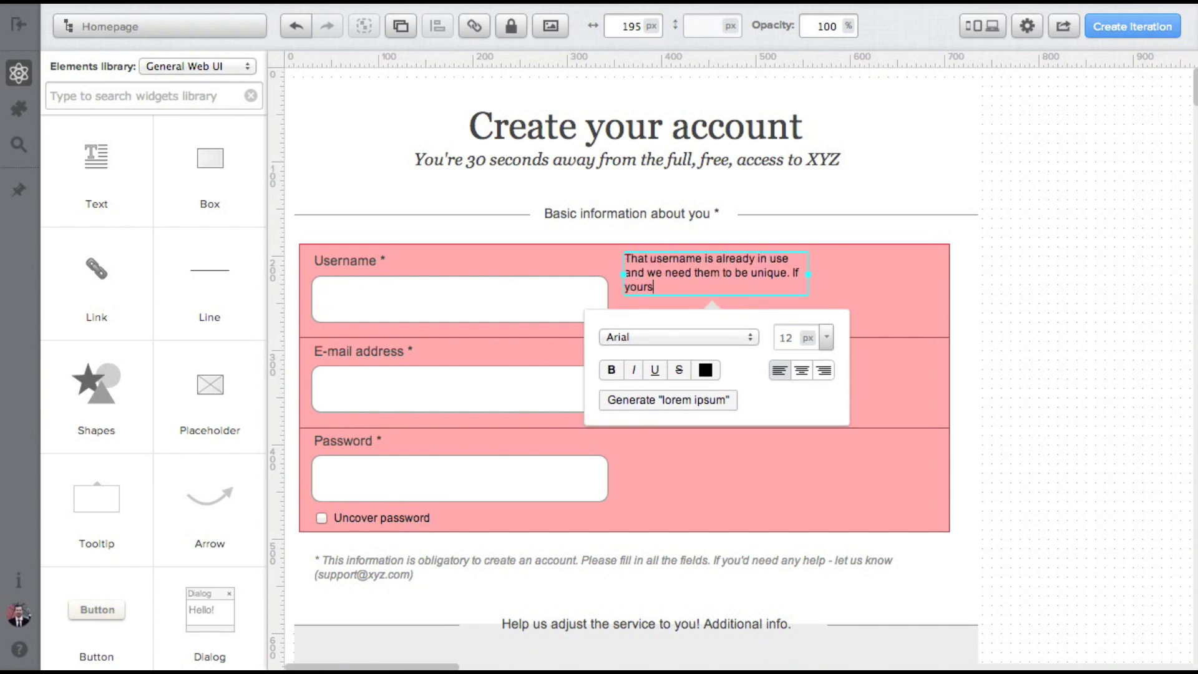
pyautogui.press('BackSpace')
pyautogui.press('BackSpace')
pyautogui.press('BackSpace')
pyautogui.write("t's yours")
pyautogui.click(1111, 257)
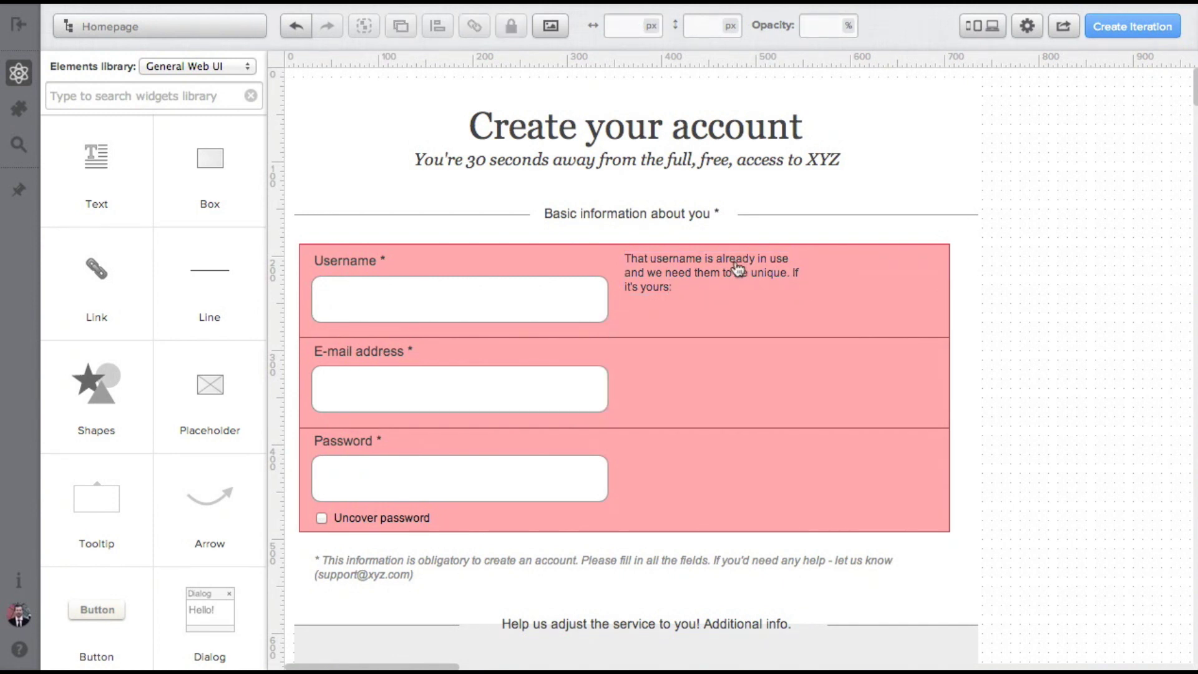
pyautogui.moveTo(808, 273); pyautogui.dragTo(936, 274)
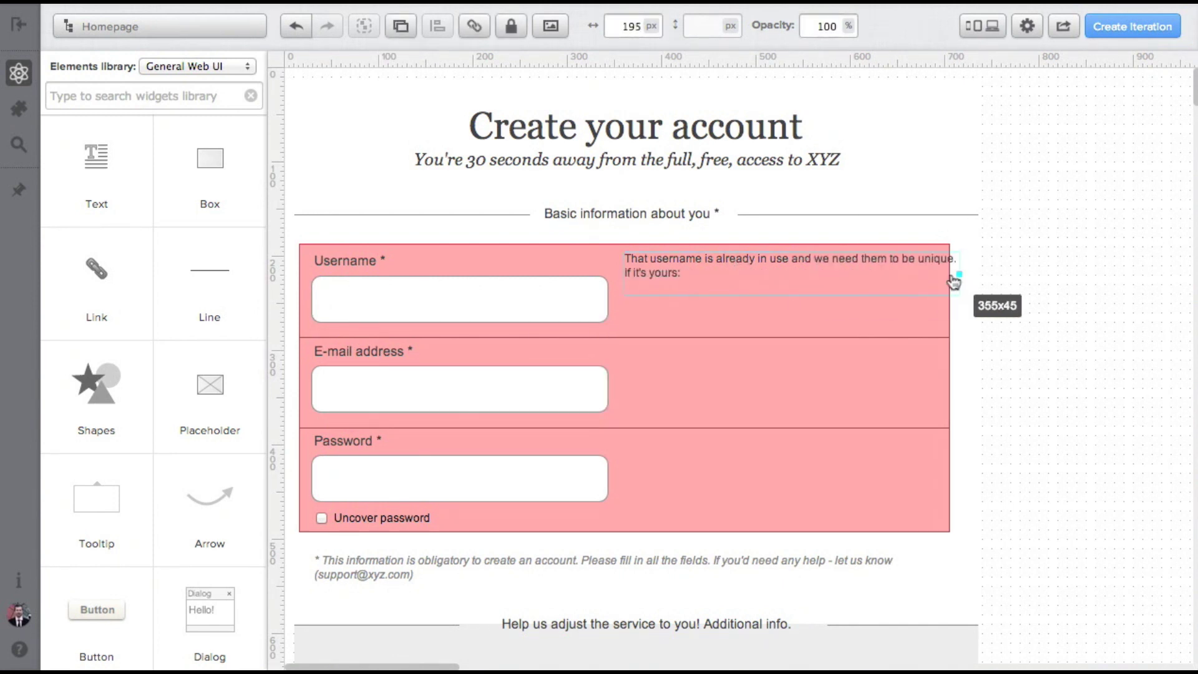
pyautogui.click(701, 265)
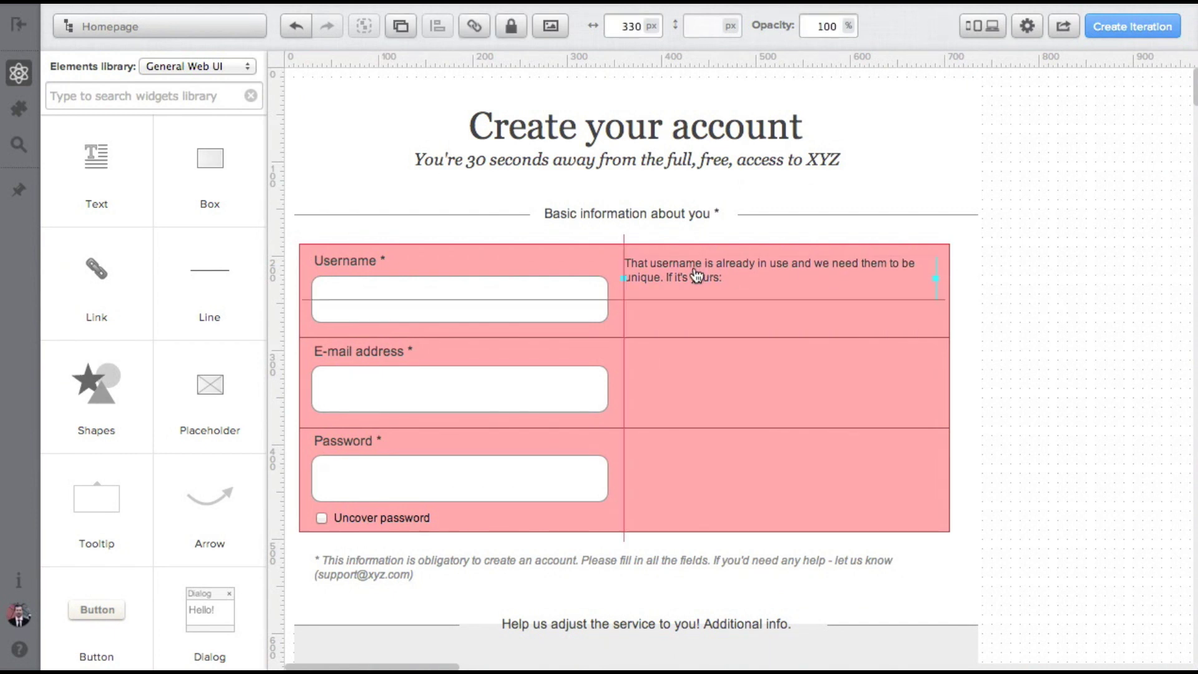
pyautogui.moveTo(701, 272); pyautogui.dragTo(697, 281)
# Step: Add a second message line reading 'not yours - come up with a new one'
pyautogui.hotkey('ctrl', 'd')
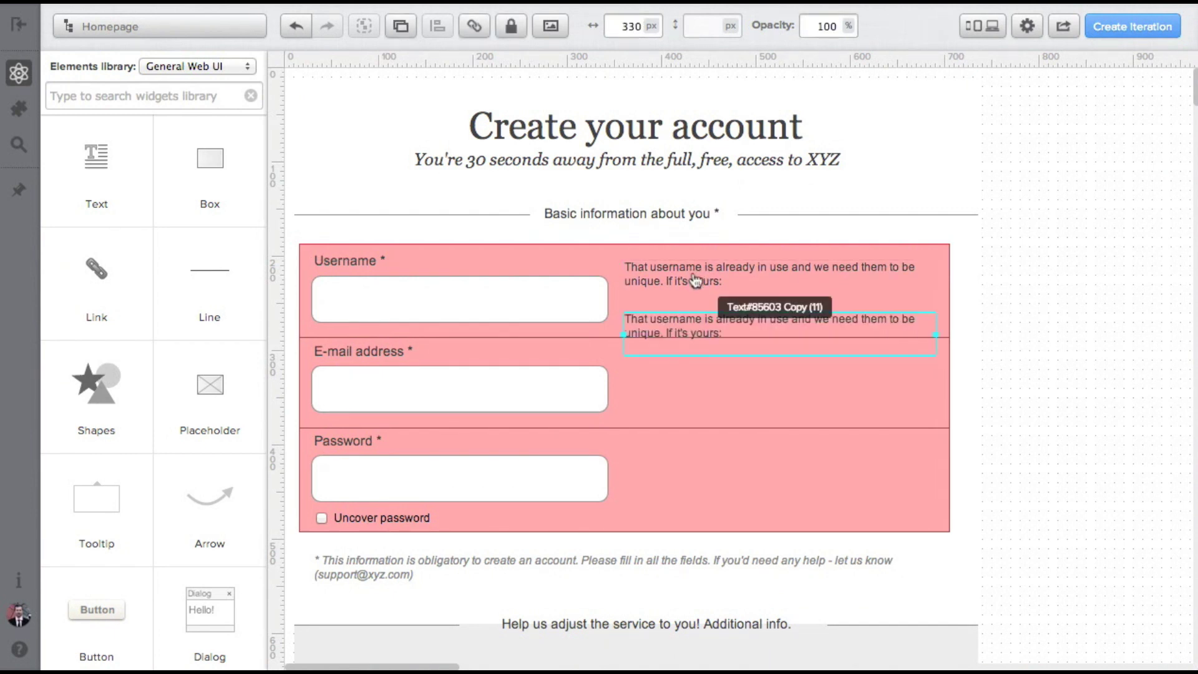
pyautogui.doubleClick(677, 333)
pyautogui.press('BackSpace')
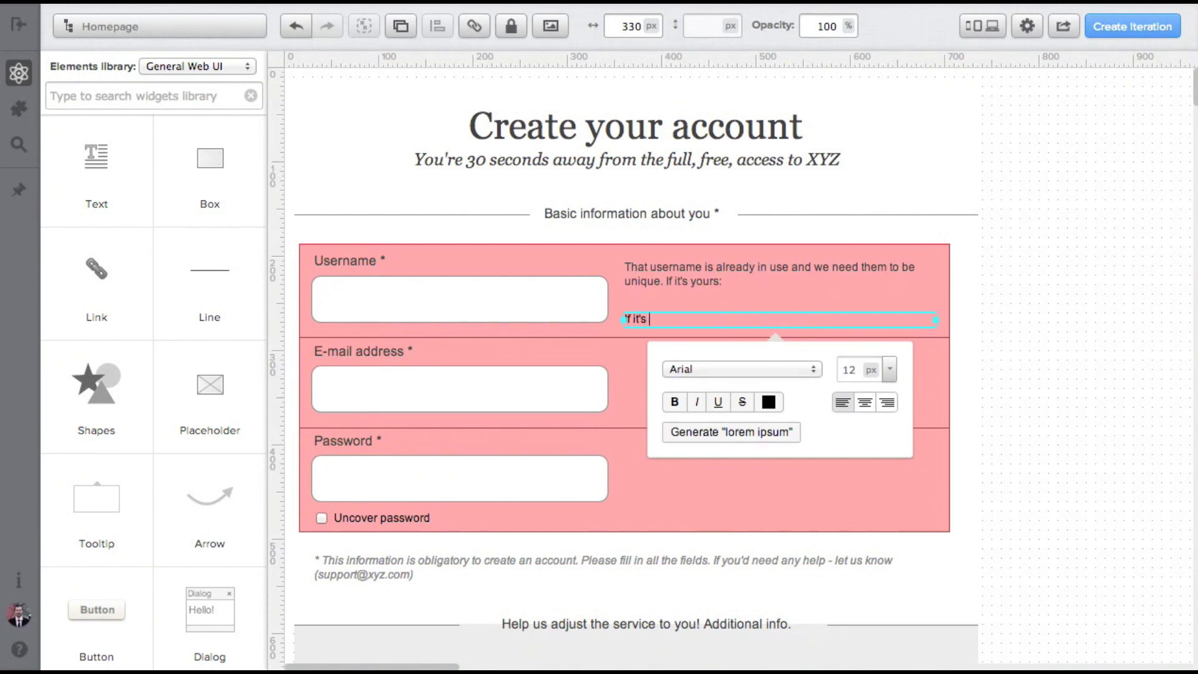
pyautogui.write('not yours')
pyautogui.write(' - come up with')
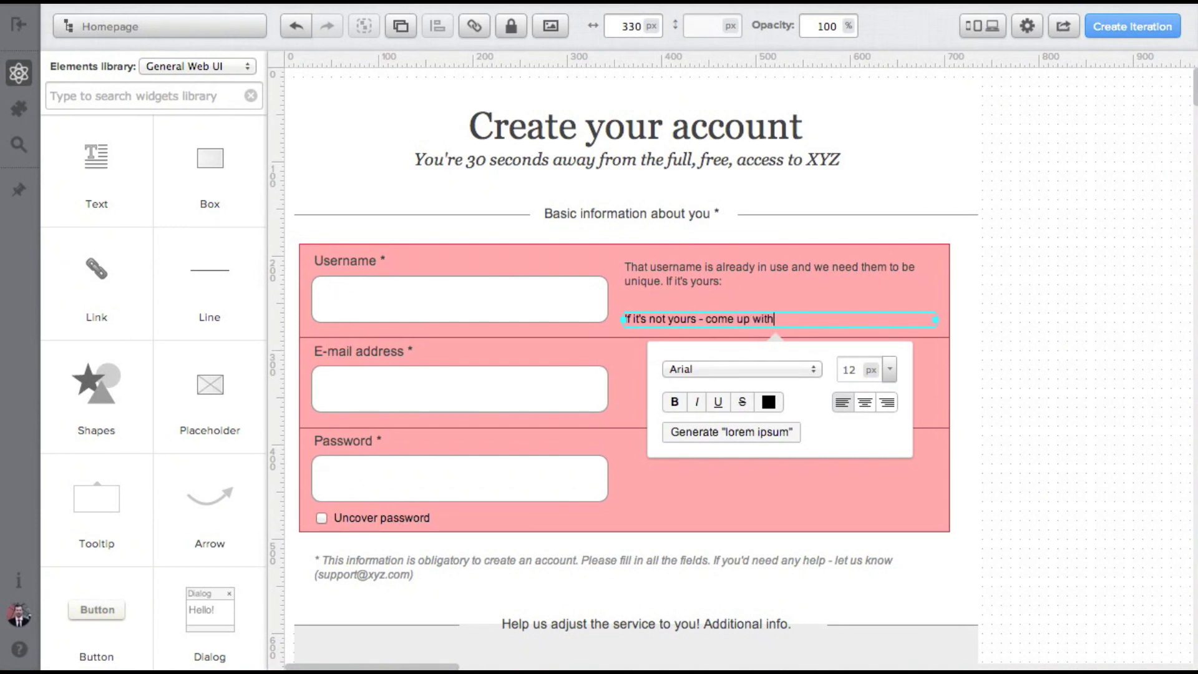
pyautogui.write(' a new one')
pyautogui.press('Escape')
# Step: Insert a blue '* Log in or reset your password' link line between the two lines
pyautogui.hotkey('ctrl', 'd')
pyautogui.moveTo(692, 351); pyautogui.dragTo(691, 312)
pyautogui.doubleClick(691, 311)
pyautogui.write('* Log in or reset your password')
pyautogui.hotkey('ctrl', 'a')
pyautogui.click(769, 385)
pyautogui.click(508, 481)
pyautogui.click(1077, 407)
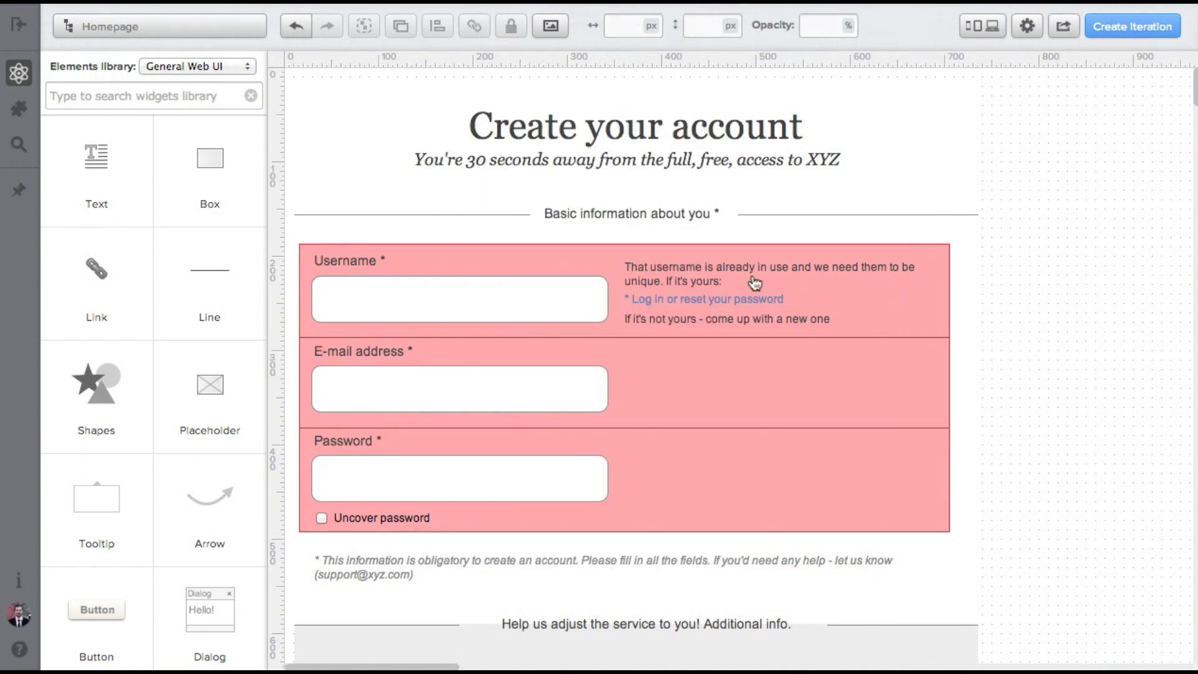
# Step: Copy the message to the E-mail row as a 'something wrong with your email' error, then place a copy beside Password
pyautogui.moveTo(727, 279); pyautogui.dragTo(672, 391)
pyautogui.doubleClick(673, 392)
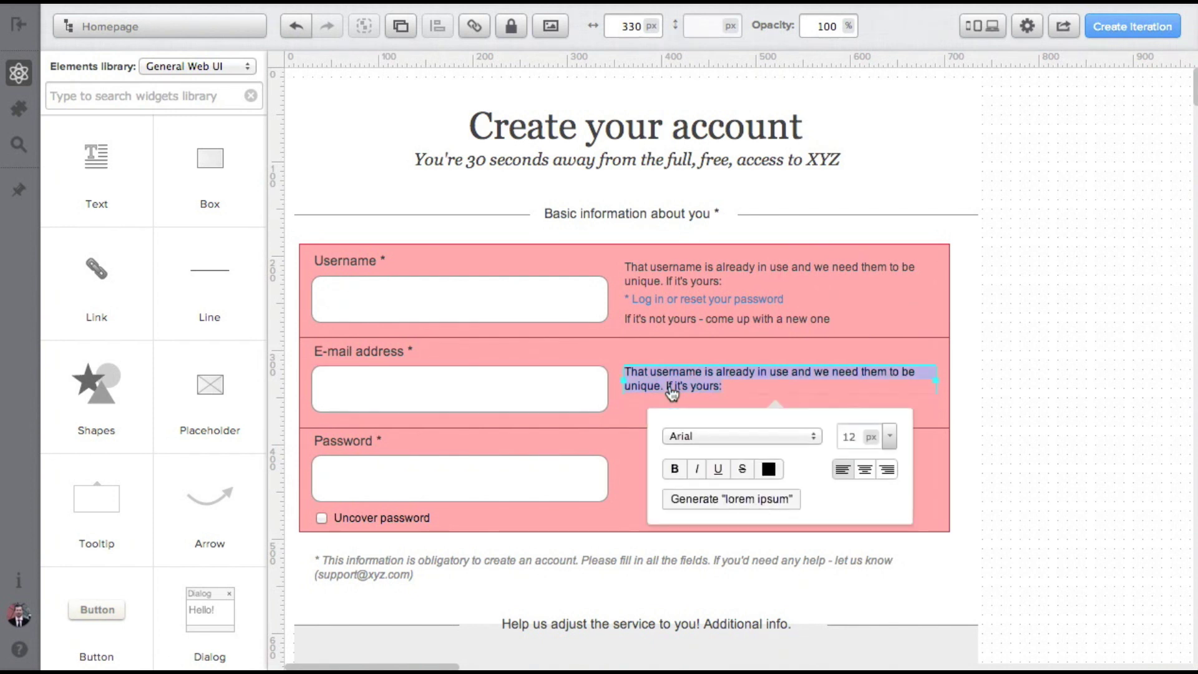
pyautogui.write("There's s")
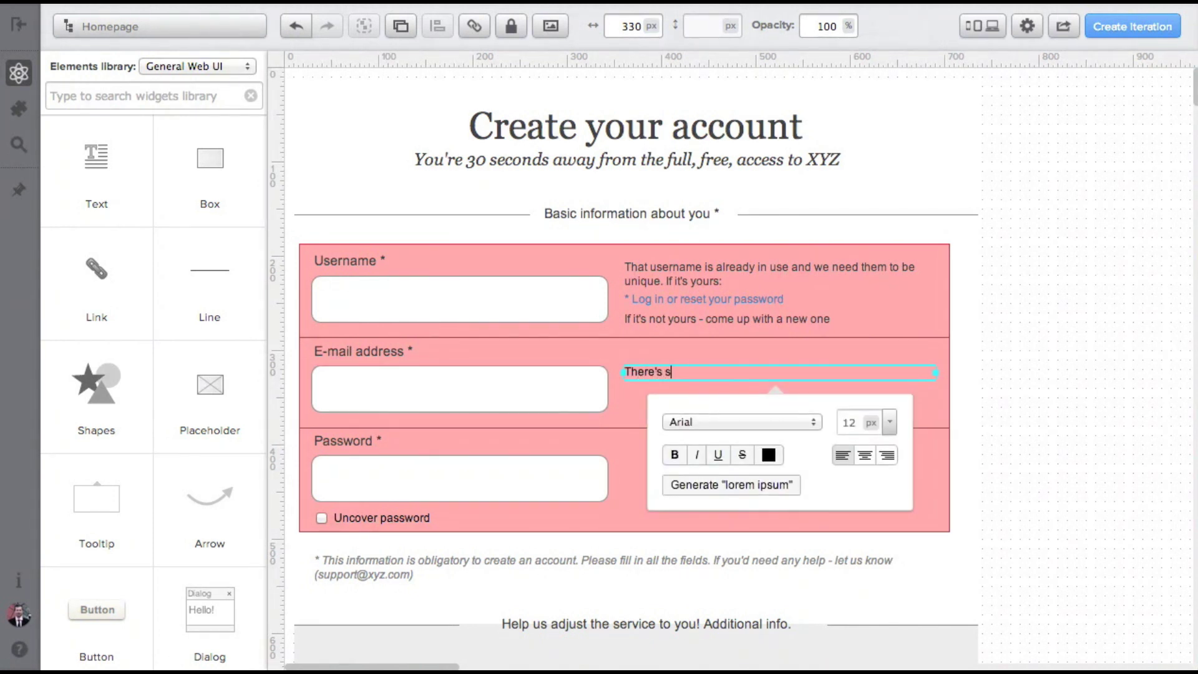
pyautogui.write('omething wrong with ')
pyautogui.write('your email. Check if you ')
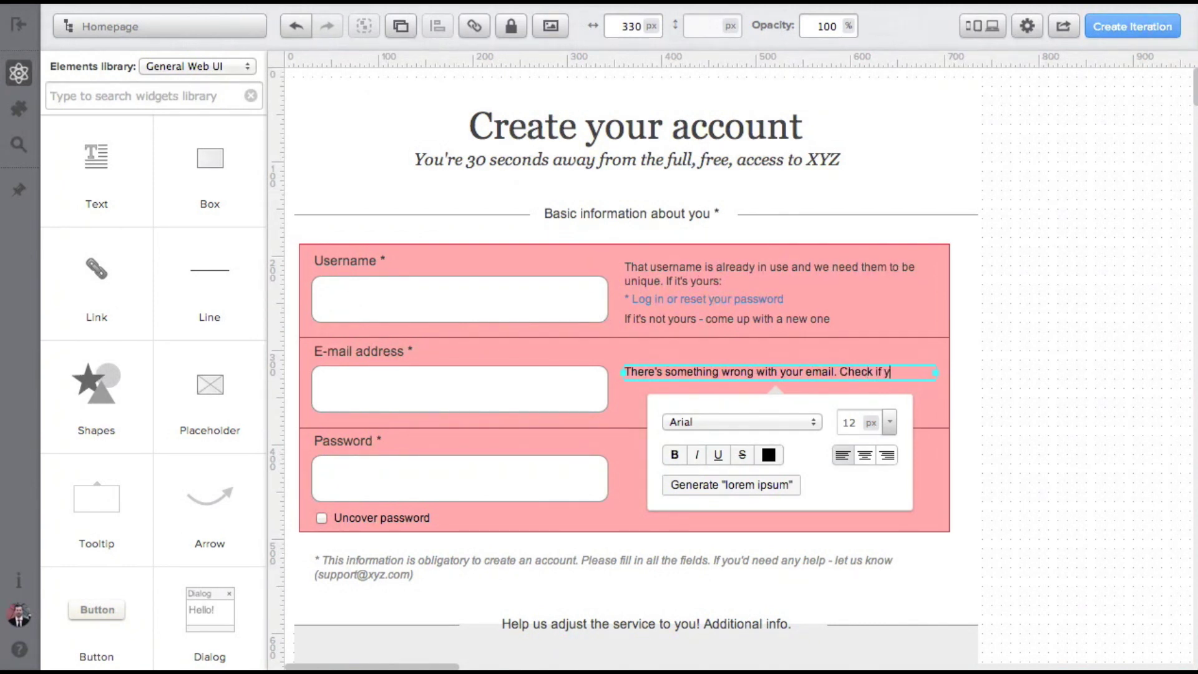
pyautogui.write('typed in correctly. Per')
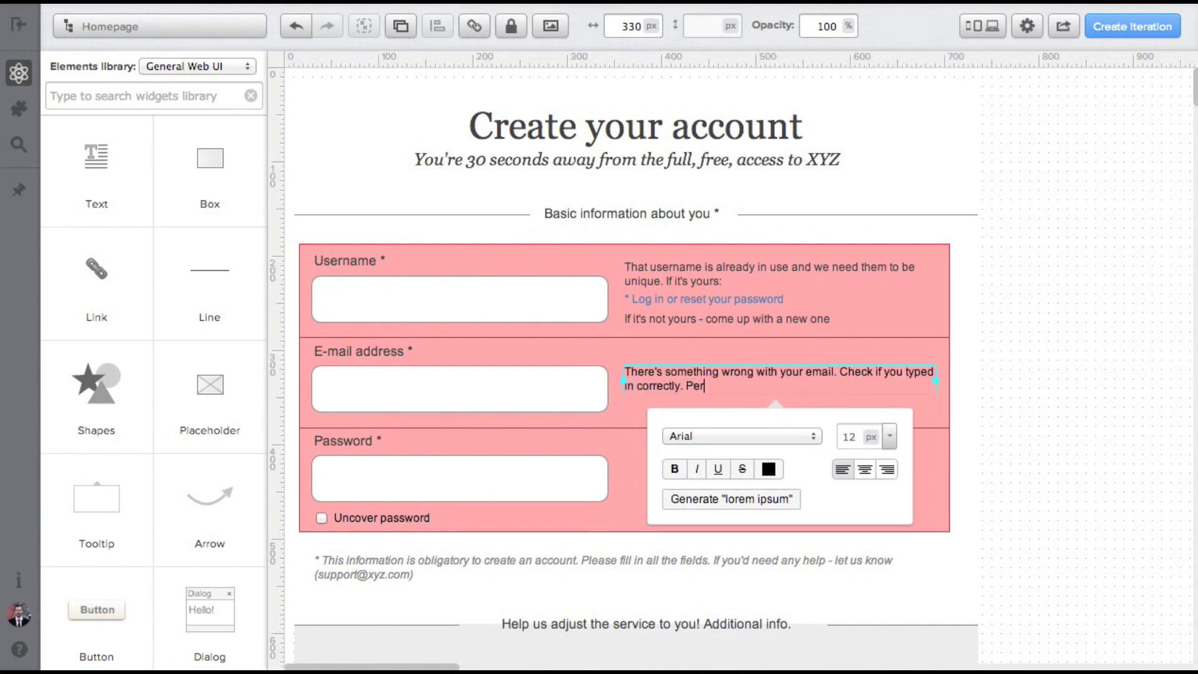
pyautogui.write('haps yo')
pyautogui.write('u missed "." or "')
pyautogui.write('@"')
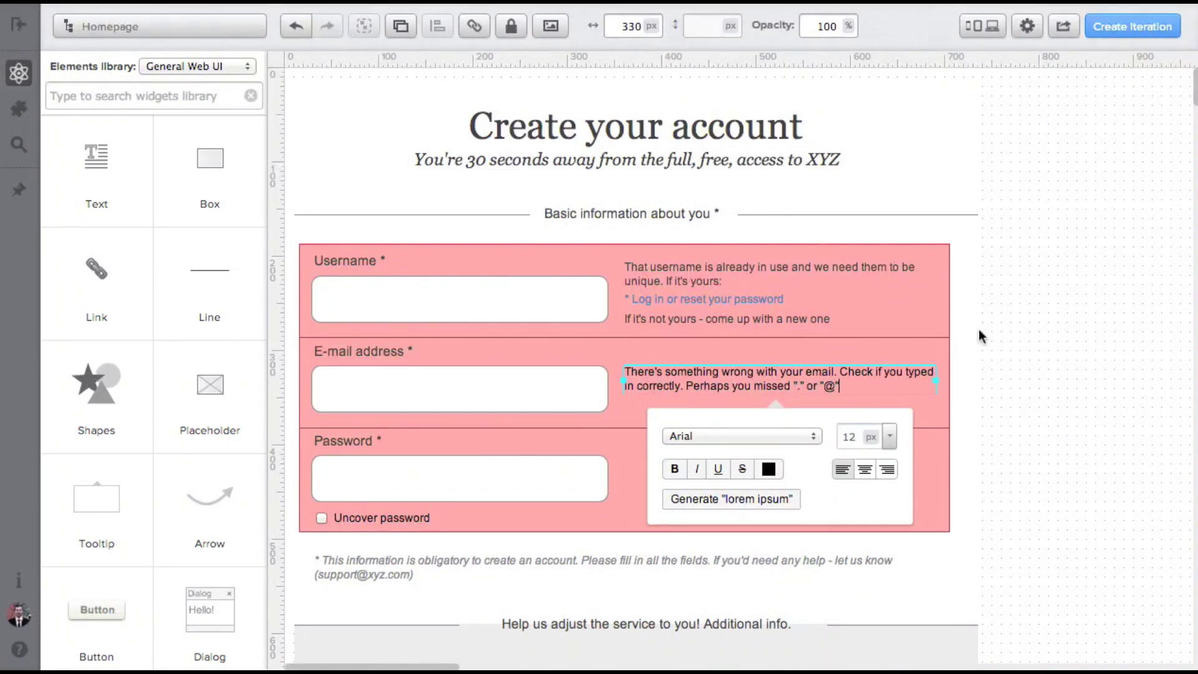
pyautogui.click(1021, 322)
pyautogui.moveTo(725, 393)
pyautogui.mouseDown()
pyautogui.moveTo(689, 419)
pyautogui.moveTo(678, 479)
pyautogui.mouseUp()
# Step: Replace the Password-row text with a 'come up with something longer… 3 signs are the minimum' hint
pyautogui.doubleClick(676, 478)
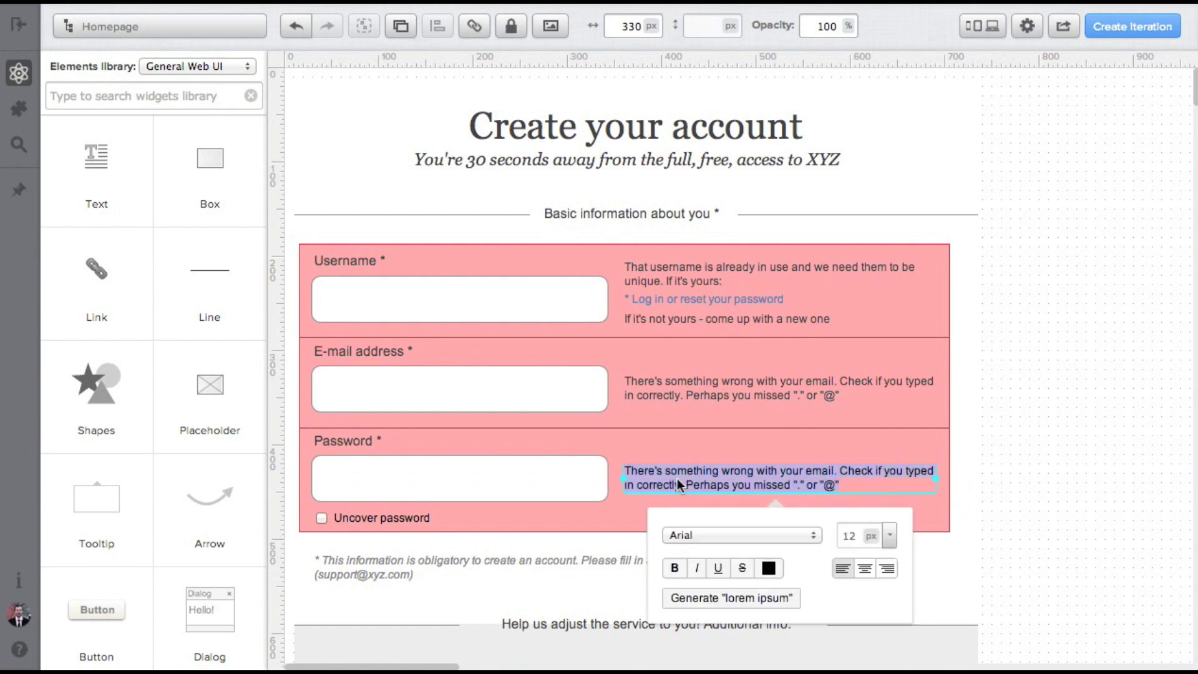
pyautogui.write('Try to come up with something long')
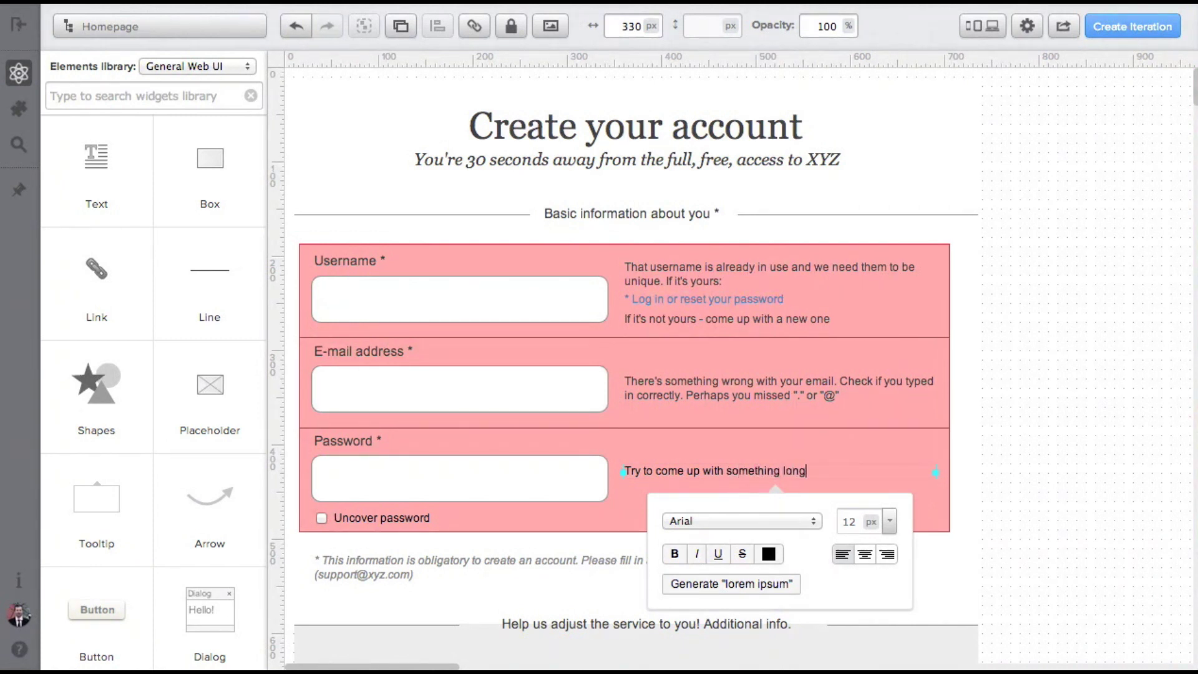
pyautogui.write('er. A sentence is a ')
pyautogui.write('really good')
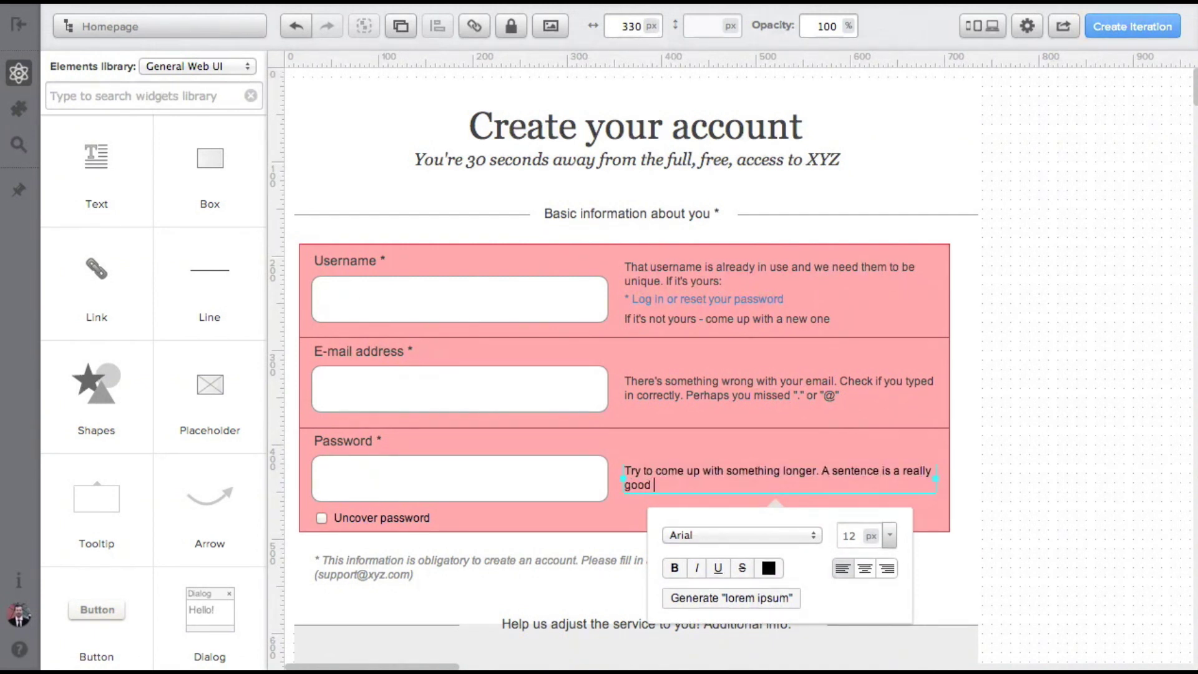
pyautogui.write(' idea')
pyautogui.press('BackSpace')
pyautogui.write('ke the risk - 3 s')
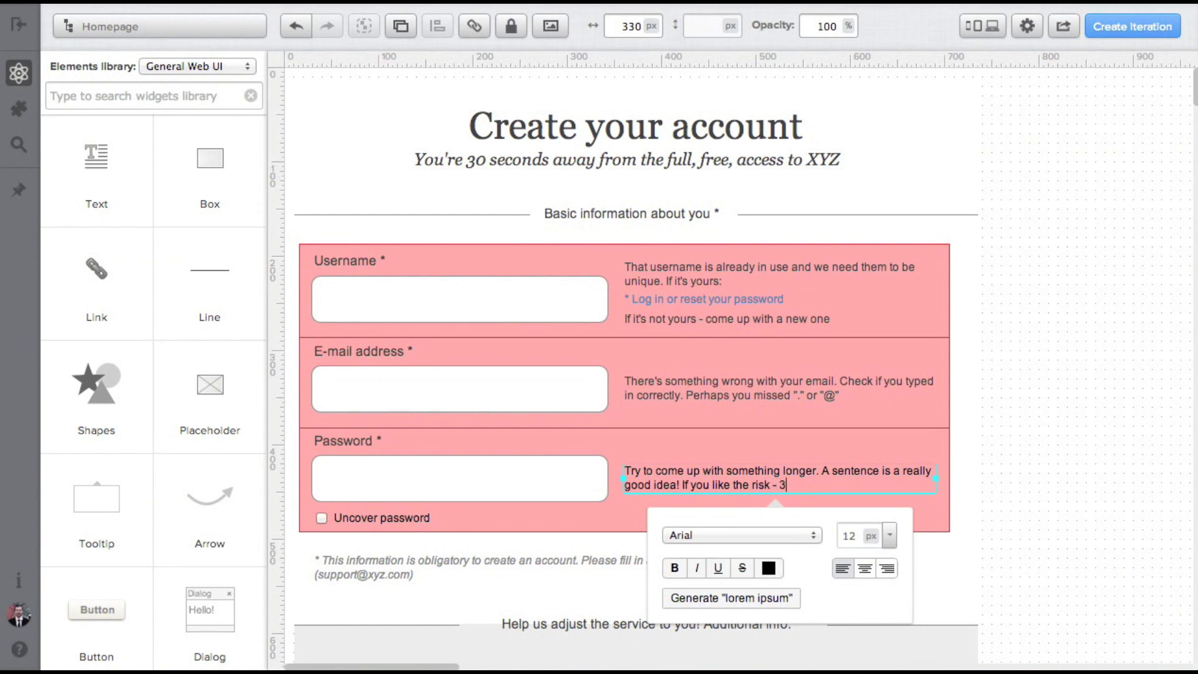
pyautogui.write('i')
pyautogui.write('gns are')
pyautogui.write(' the minimum here.')
pyautogui.press('Escape')
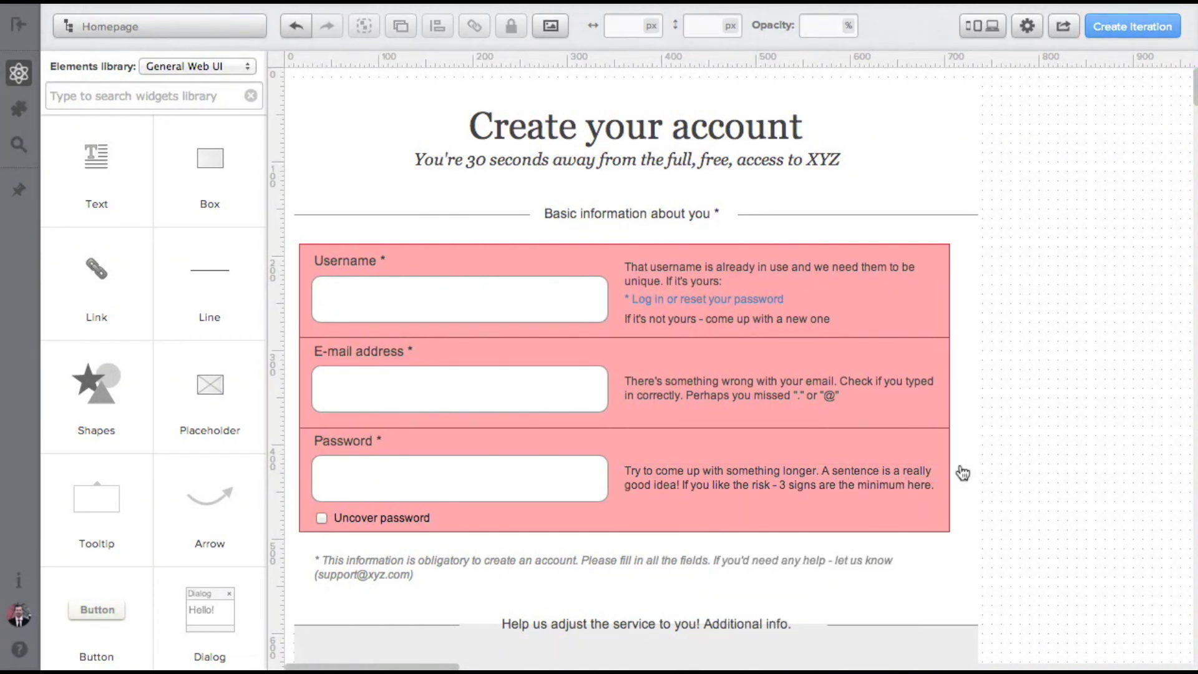
pyautogui.click(1023, 365)
pyautogui.moveTo(664, 467)
pyautogui.mouseDown()
pyautogui.moveTo(697, 510)
pyautogui.moveTo(456, 317)
pyautogui.mouseUp()
pyautogui.doubleClick(456, 317)
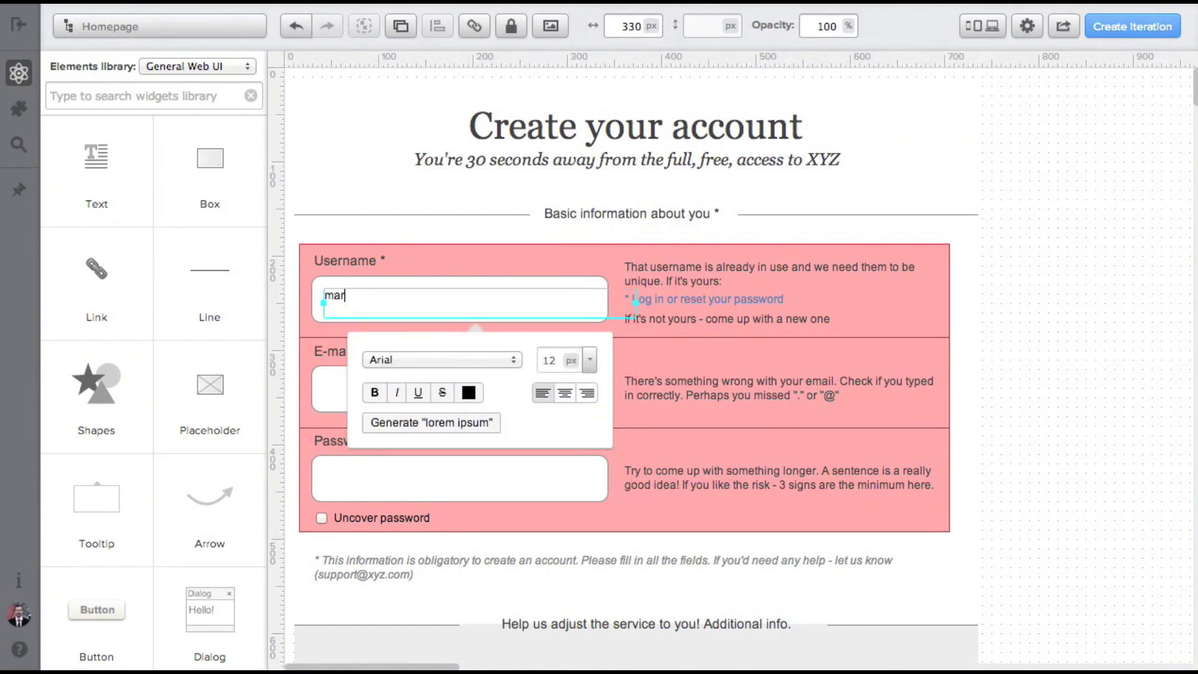
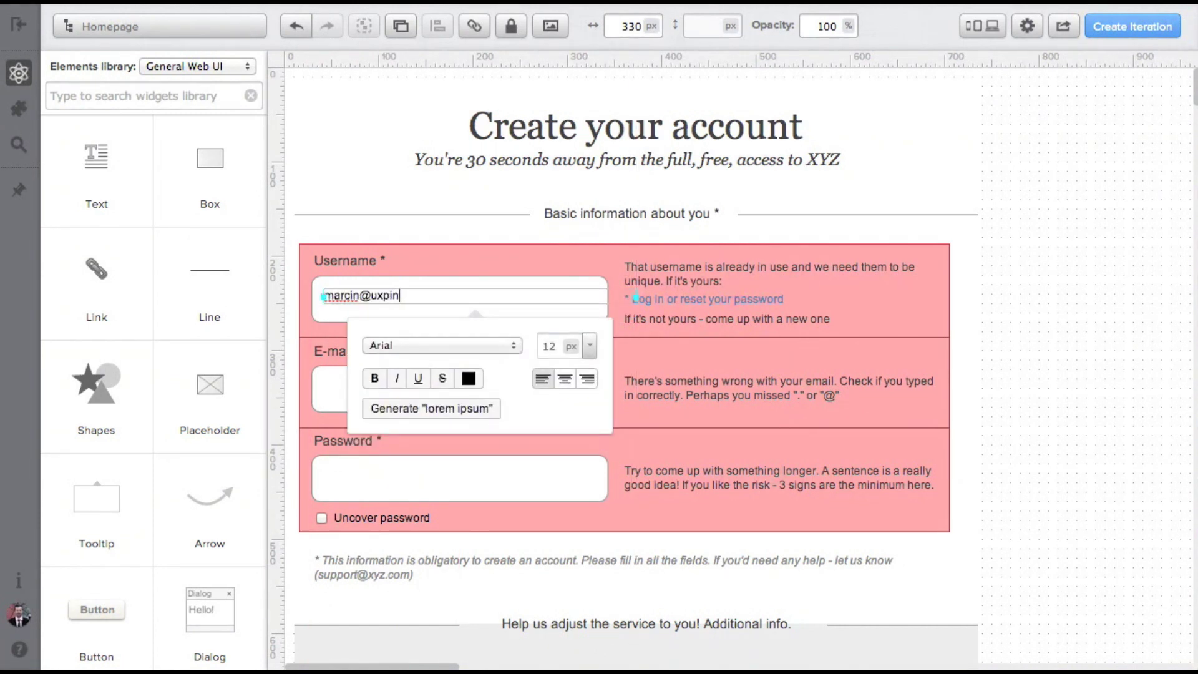
pyautogui.hotkey('ctrl', 'a')
pyautogui.click(552, 344)
pyautogui.write('1')
pyautogui.press('BackSpace')
pyautogui.write('4')
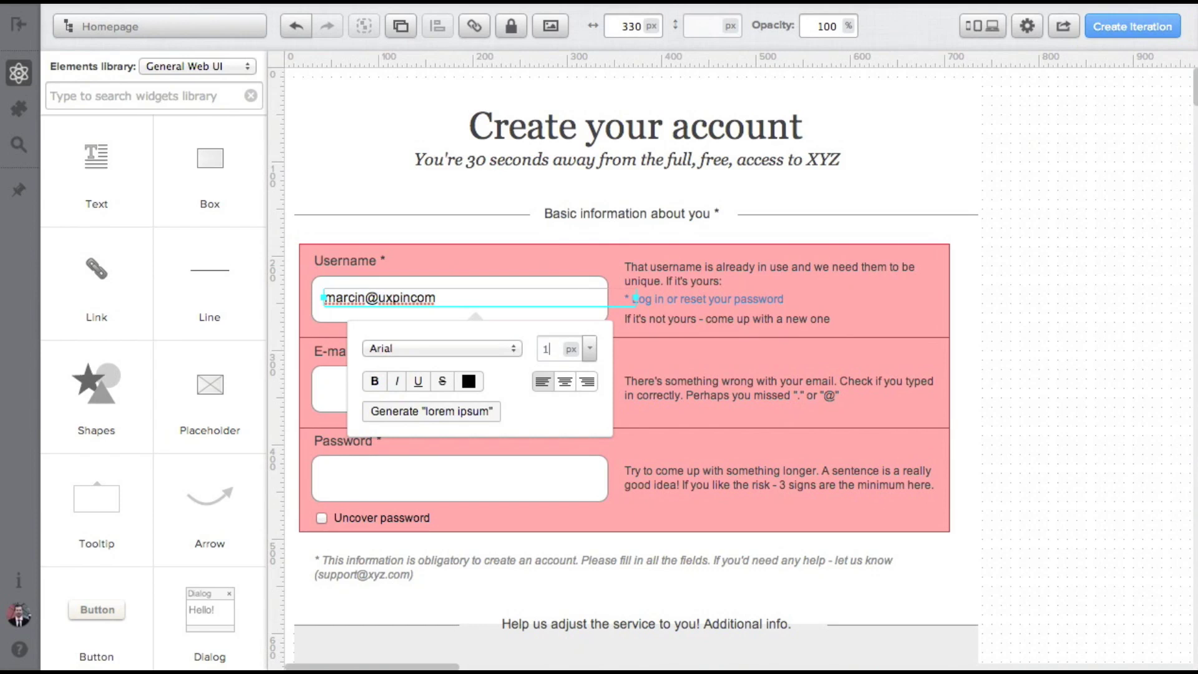
pyautogui.click(1118, 245)
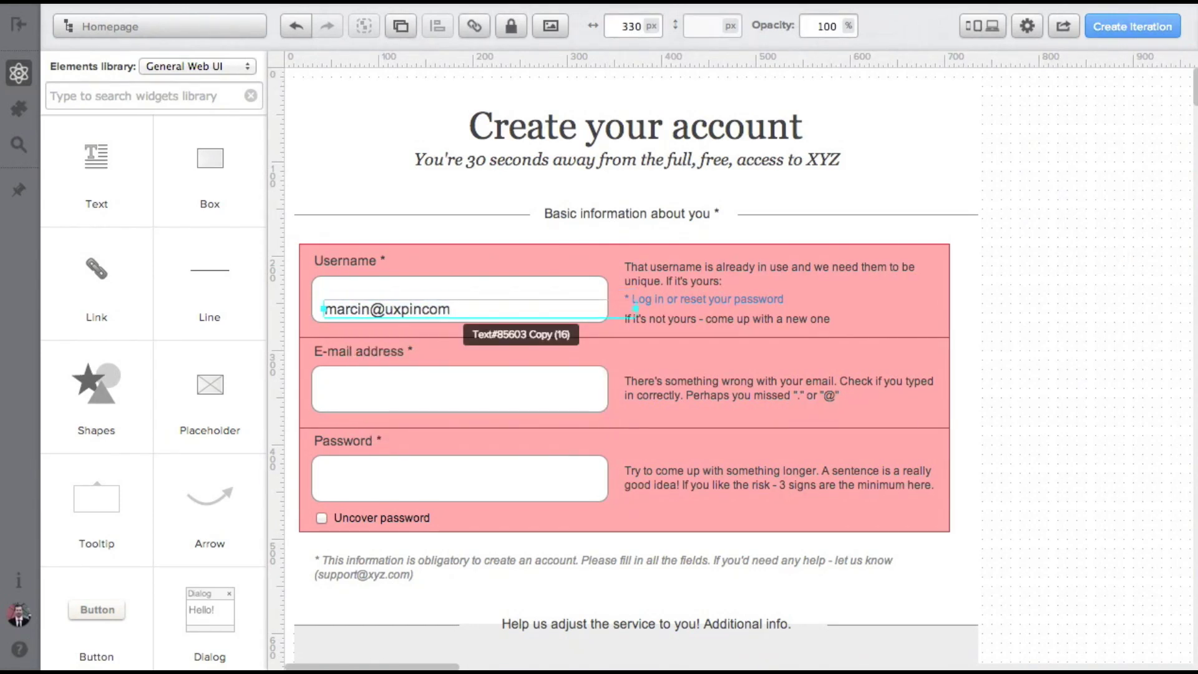
pyautogui.moveTo(442, 307); pyautogui.dragTo(443, 394)
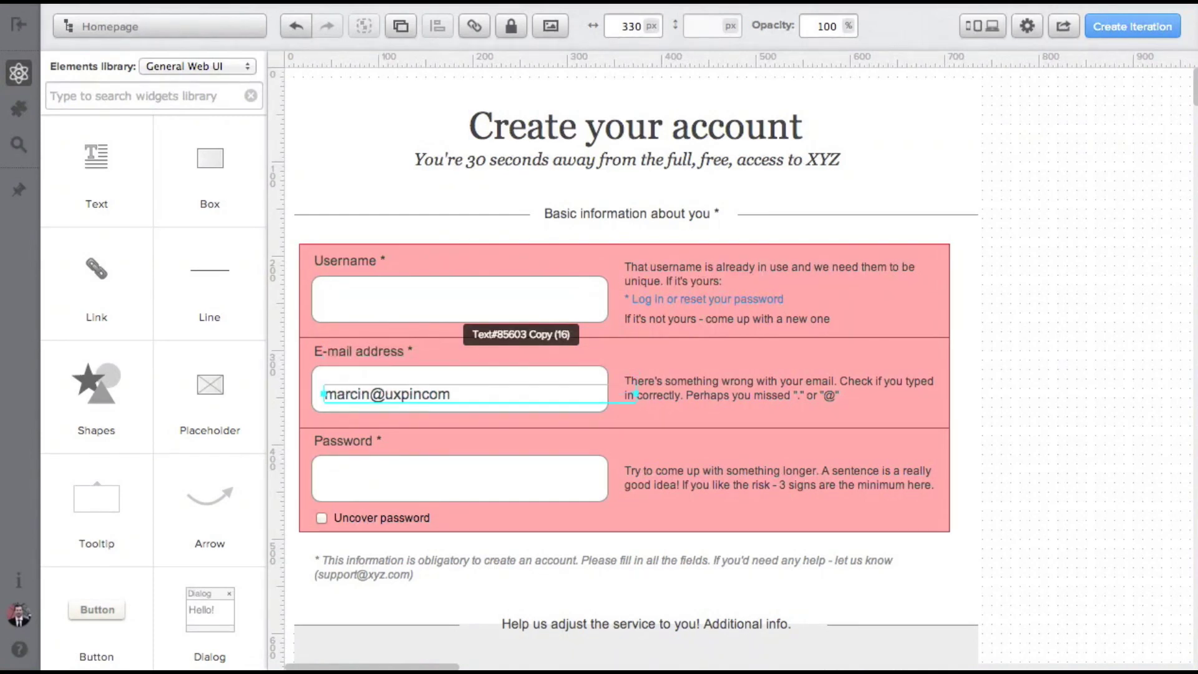
# Step: Copy the sample text into the Username field and trim it to 'marcin'
pyautogui.moveTo(439, 307)
pyautogui.mouseDown()
pyautogui.moveTo(439, 330)
pyautogui.moveTo(411, 312)
pyautogui.moveTo(464, 311)
pyautogui.mouseUp()
pyautogui.doubleClick(387, 306)
pyautogui.press('BackSpace')
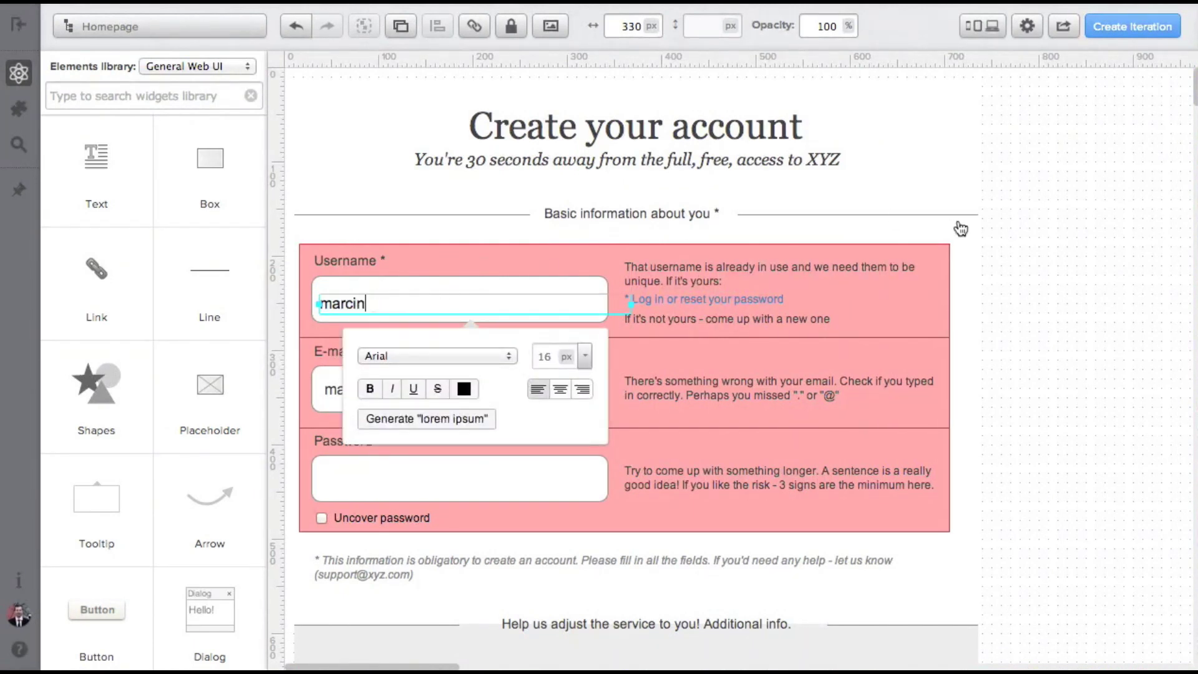
pyautogui.click(1037, 232)
pyautogui.click(351, 308)
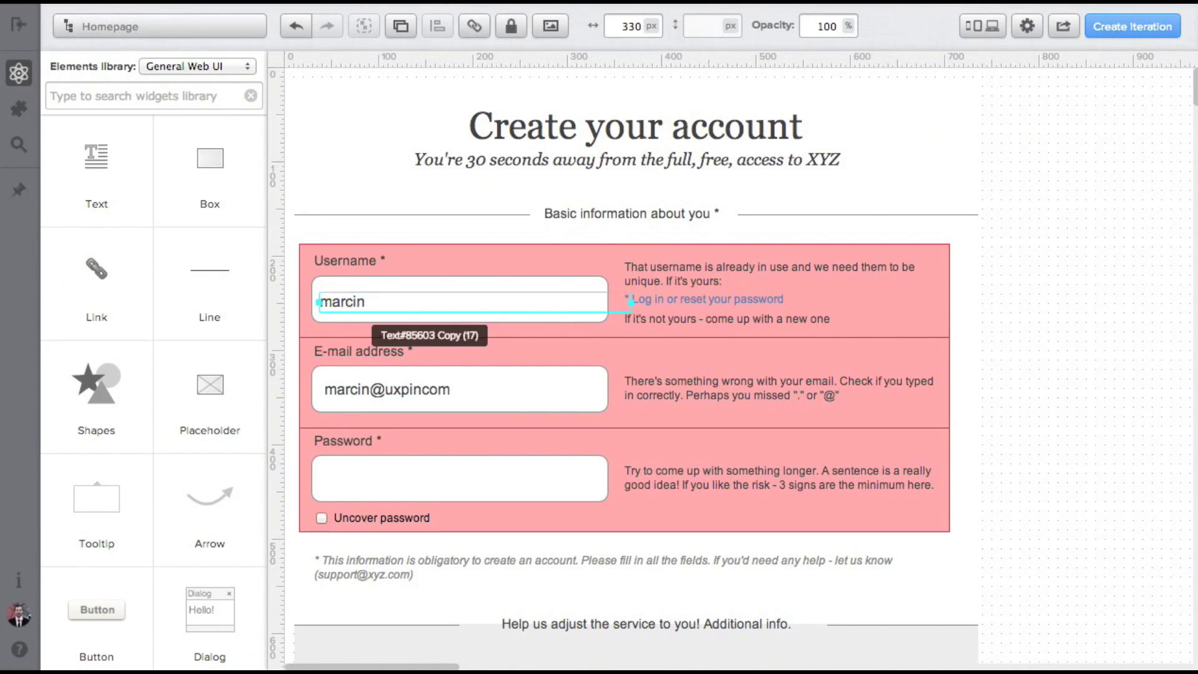
# Step: Copy the text into the Password field as '***' and narrow its text box
pyautogui.moveTo(352, 316); pyautogui.dragTo(356, 491)
pyautogui.doubleClick(355, 492)
pyautogui.write('***')
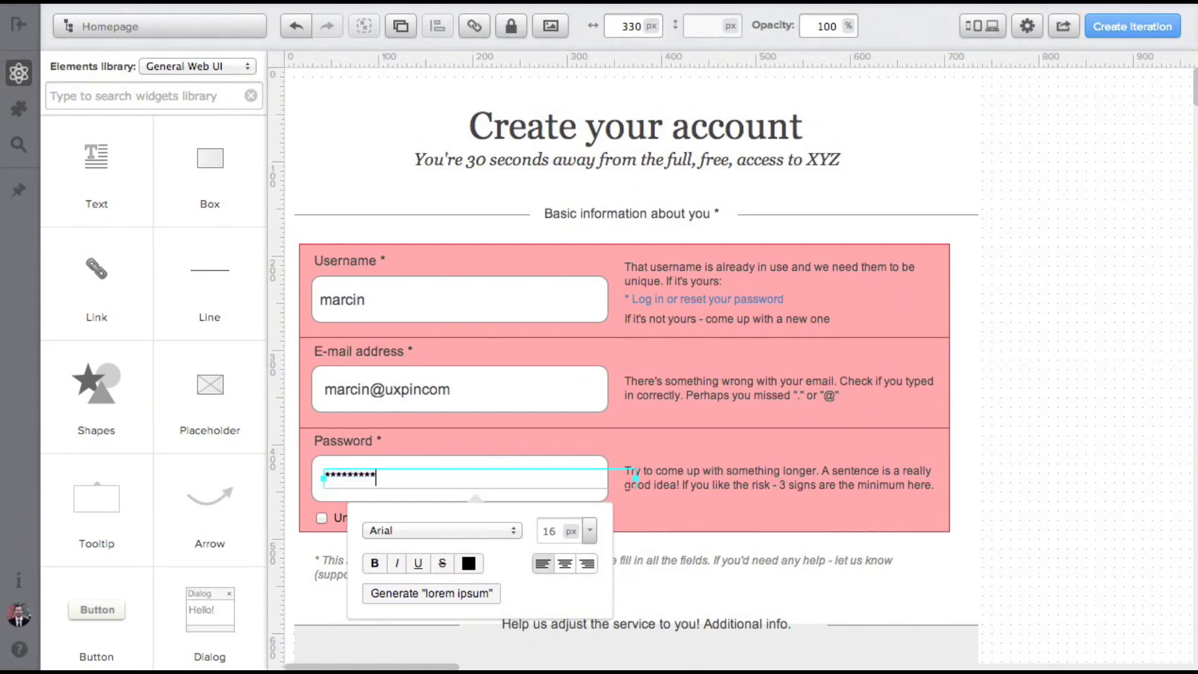
pyautogui.click(1038, 418)
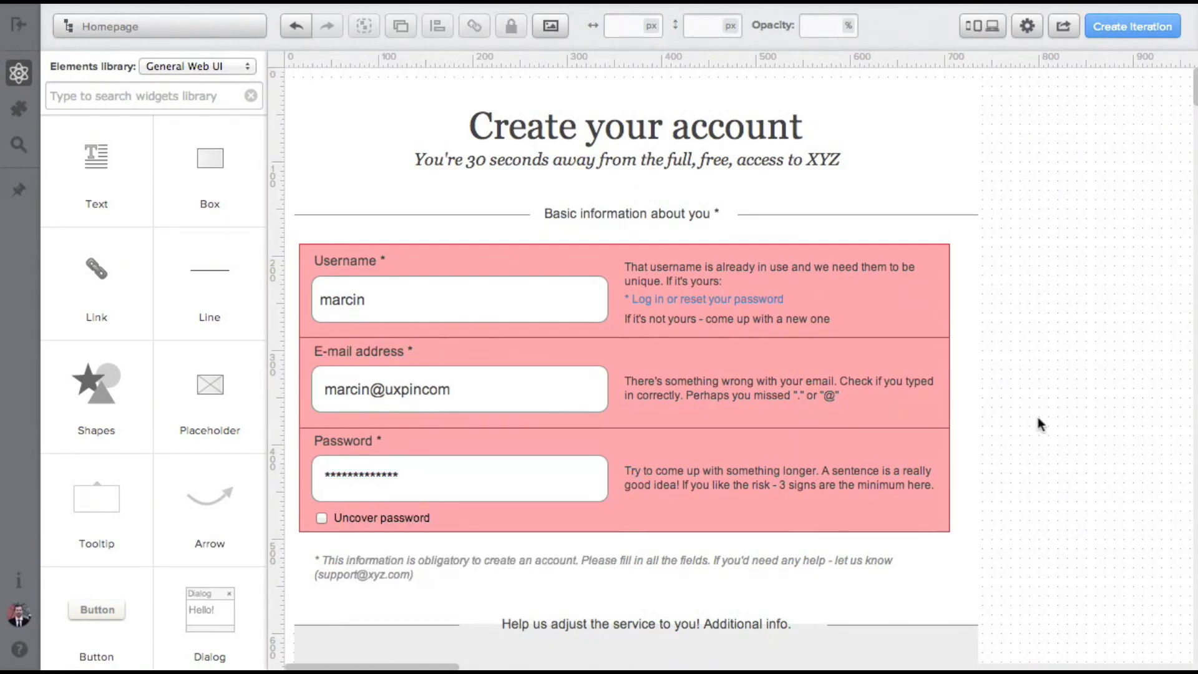
pyautogui.click(508, 493)
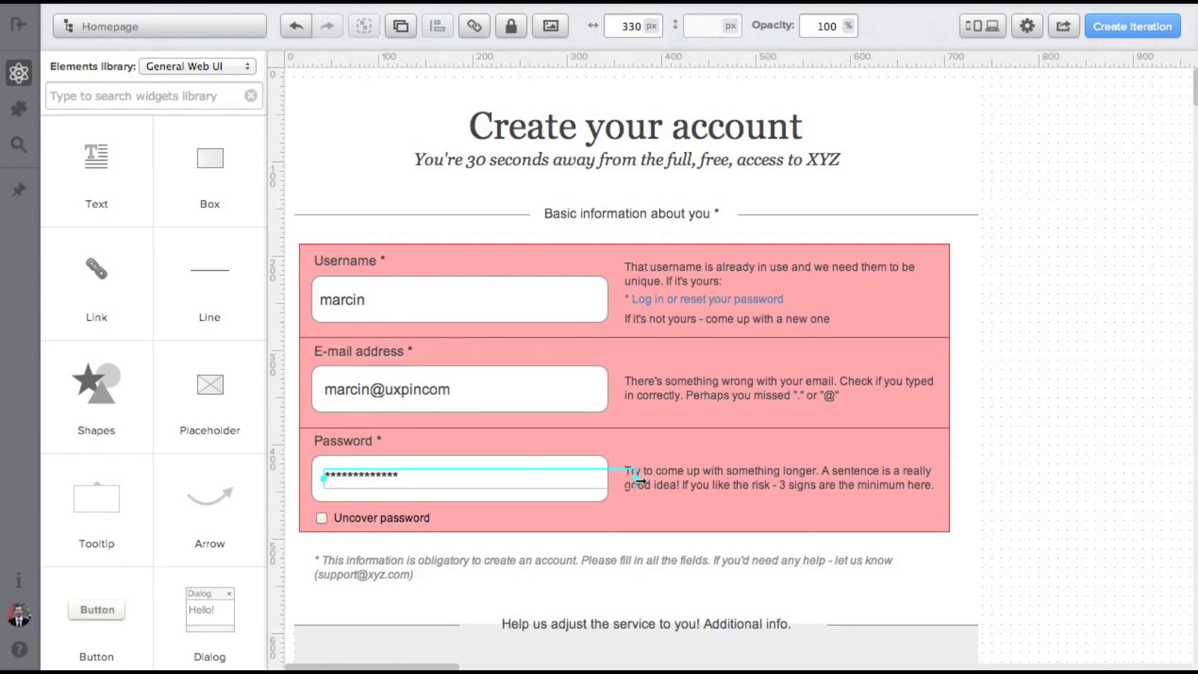
pyautogui.moveTo(639, 481); pyautogui.dragTo(394, 477)
# Step: Add a 10 px rounded bar inside the Password field and retype the password as '****'
pyautogui.click(1060, 393)
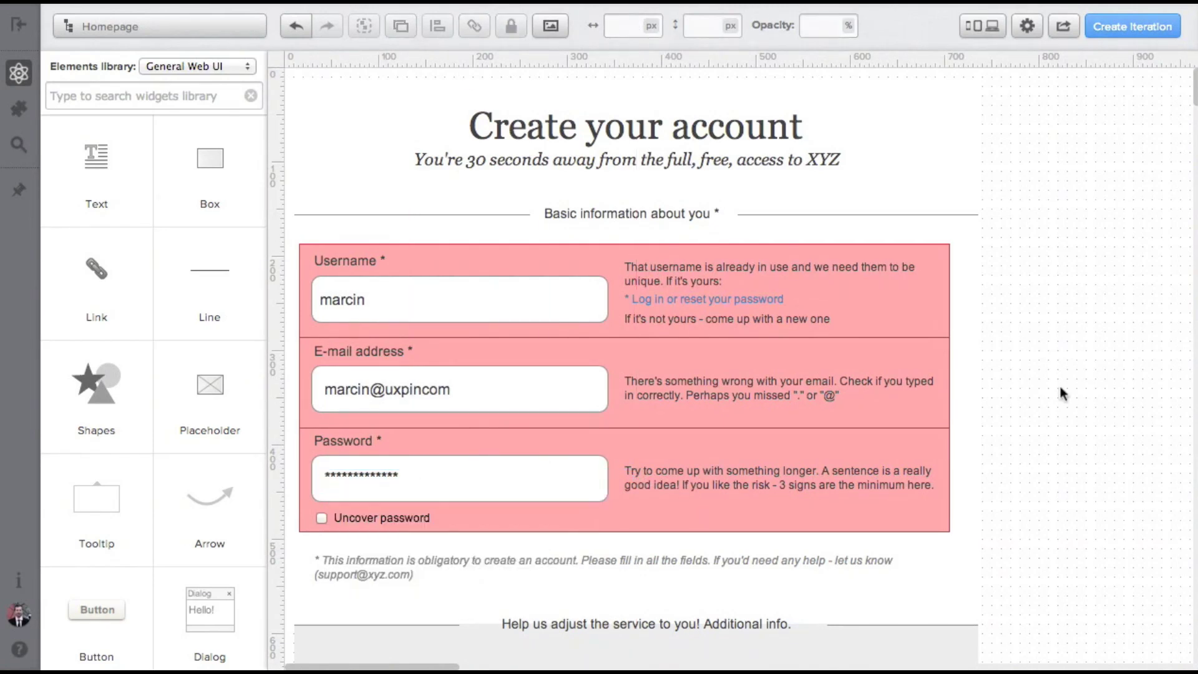
pyautogui.press('q')
pyautogui.click(373, 246)
pyautogui.click(543, 493)
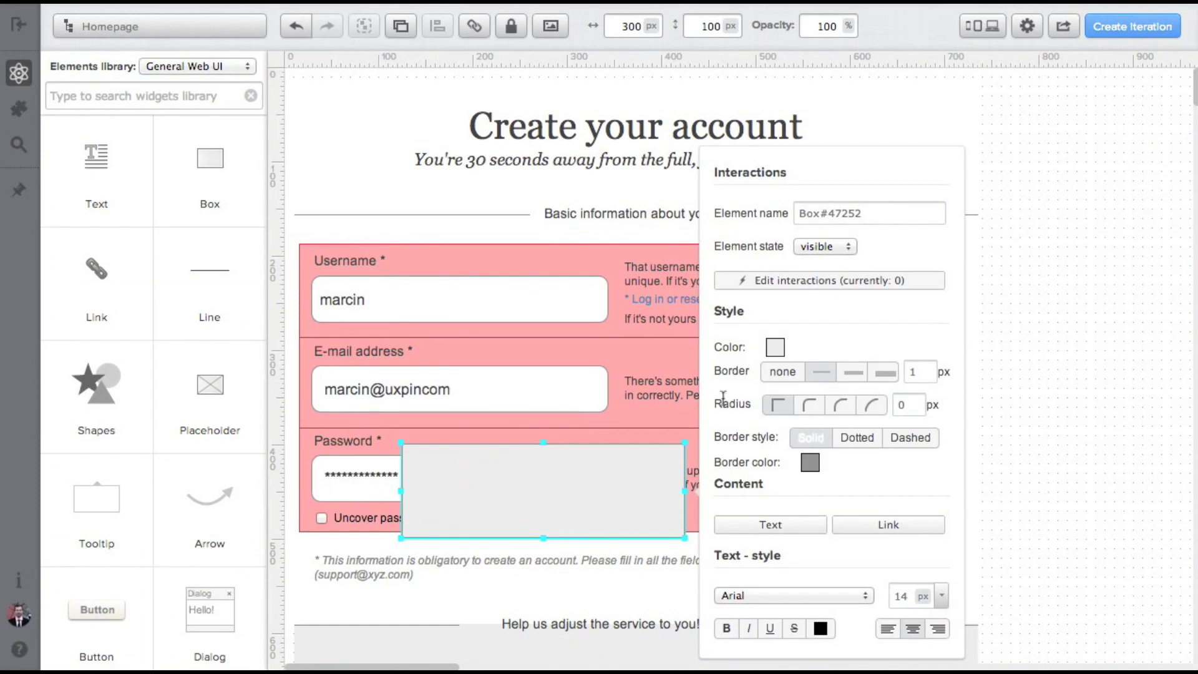
pyautogui.click(843, 407)
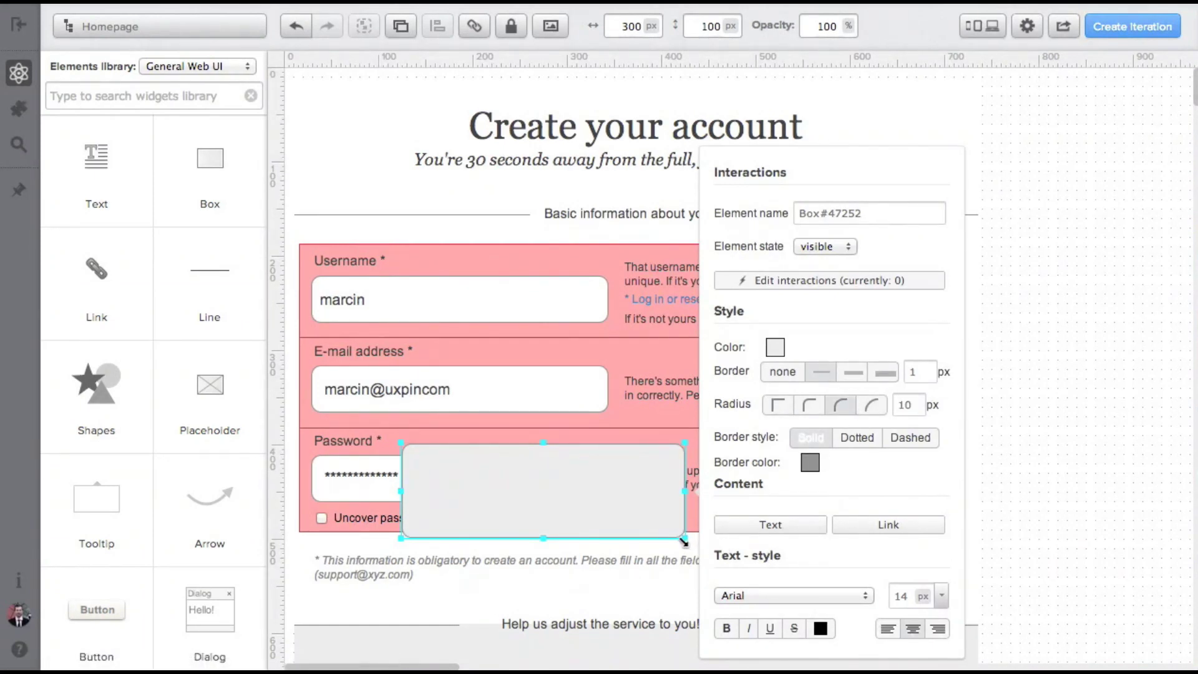
pyautogui.moveTo(685, 538)
pyautogui.mouseDown()
pyautogui.moveTo(454, 458)
pyautogui.moveTo(575, 484)
pyautogui.mouseUp()
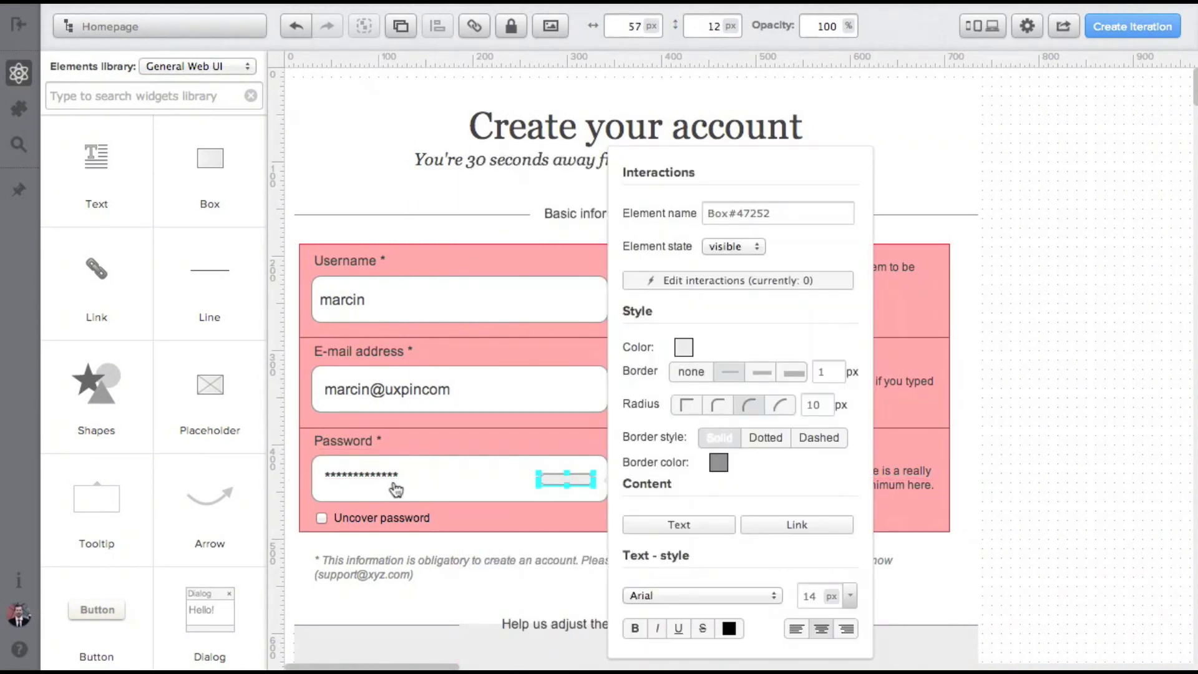
pyautogui.doubleClick(395, 480)
pyautogui.write('****')
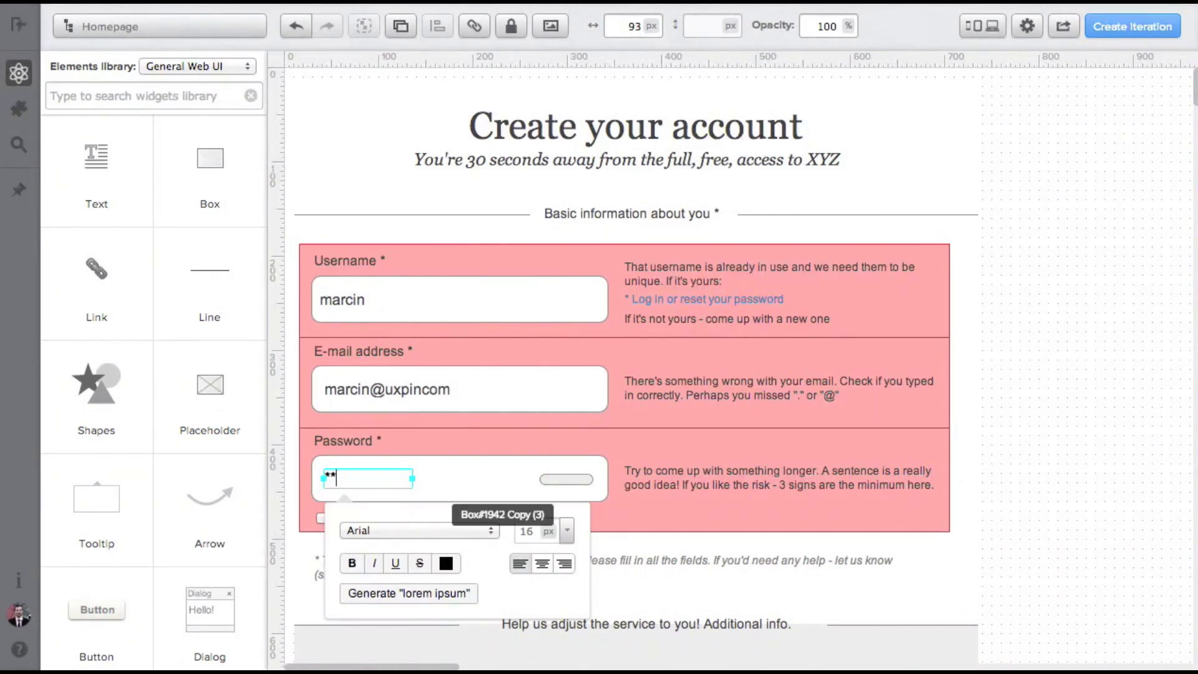
pyautogui.click(1014, 366)
# Step: Duplicate the bar into a short red strength-meter fill
pyautogui.click(565, 486)
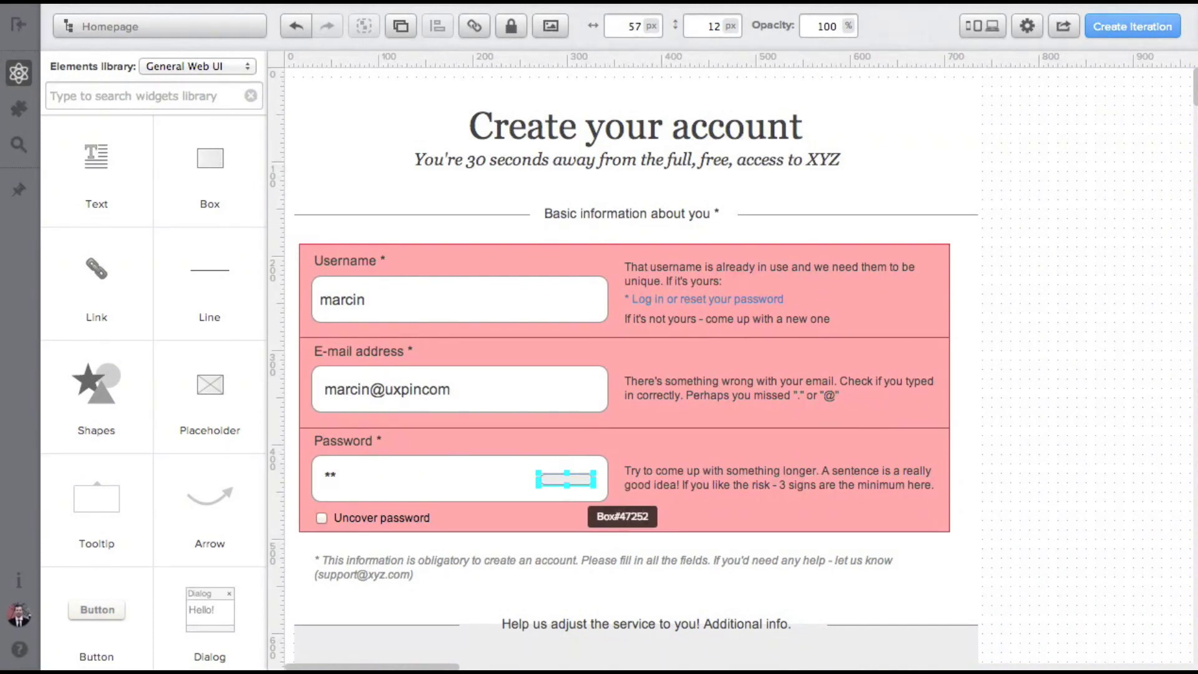
pyautogui.moveTo(566, 486)
pyautogui.mouseDown()
pyautogui.moveTo(562, 509)
pyautogui.moveTo(557, 481)
pyautogui.moveTo(543, 481)
pyautogui.mouseUp()
pyautogui.doubleClick(544, 485)
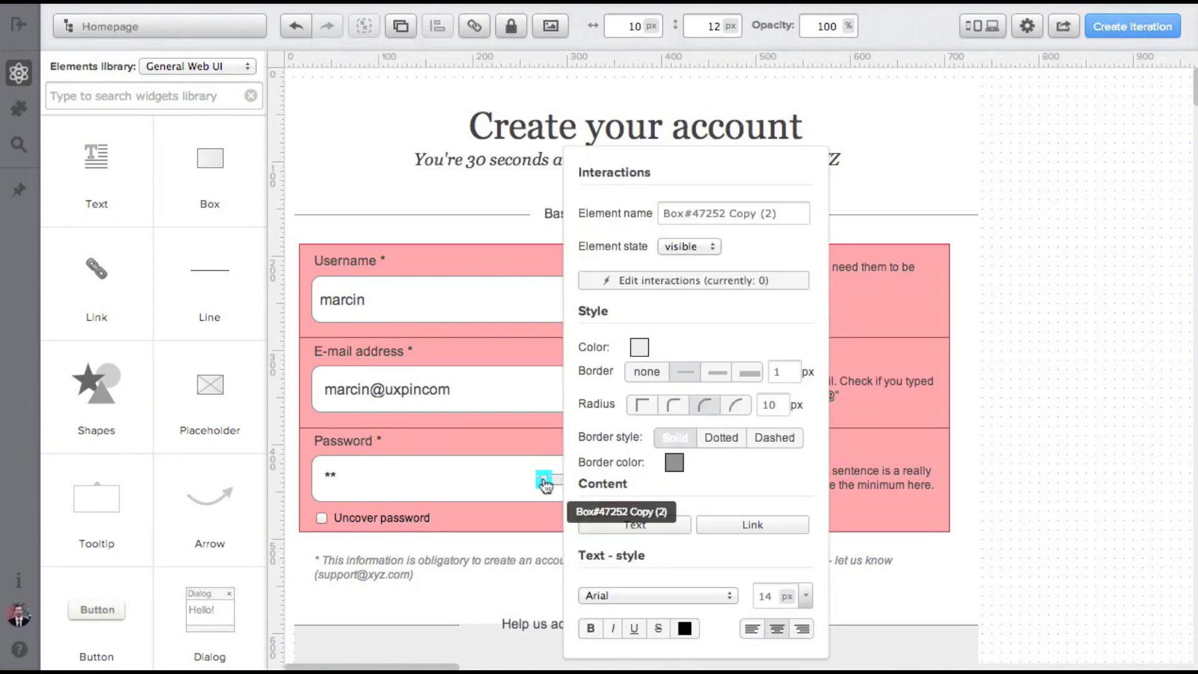
pyautogui.click(636, 346)
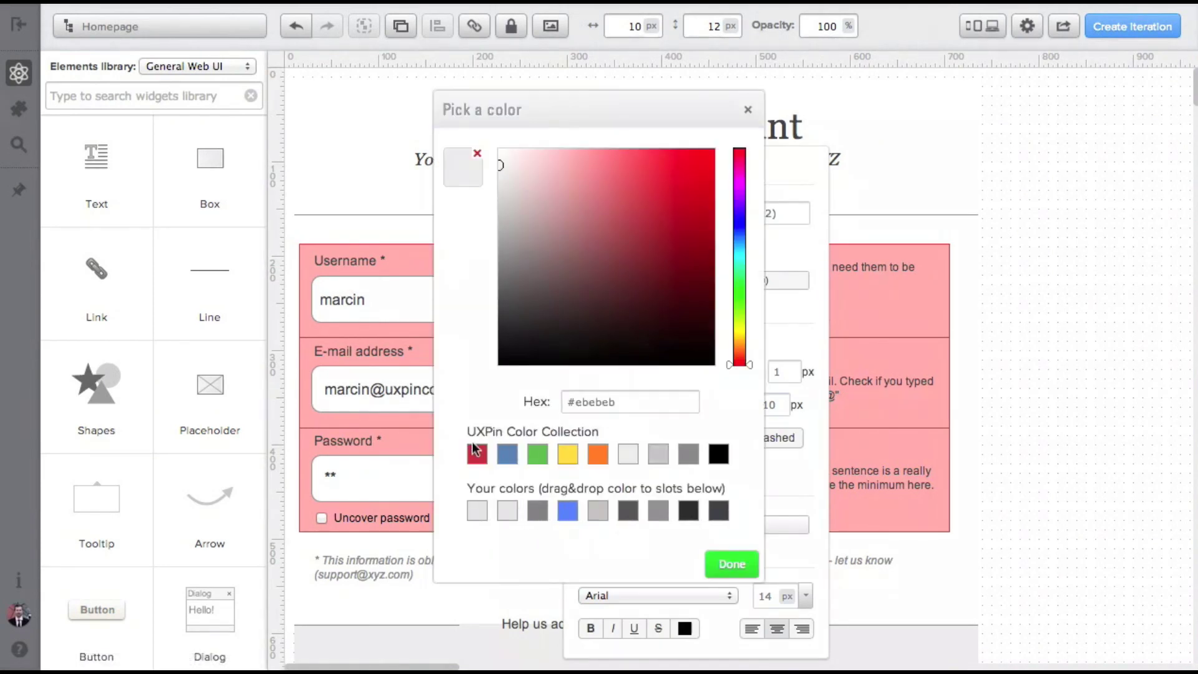
pyautogui.click(477, 453)
pyautogui.click(724, 560)
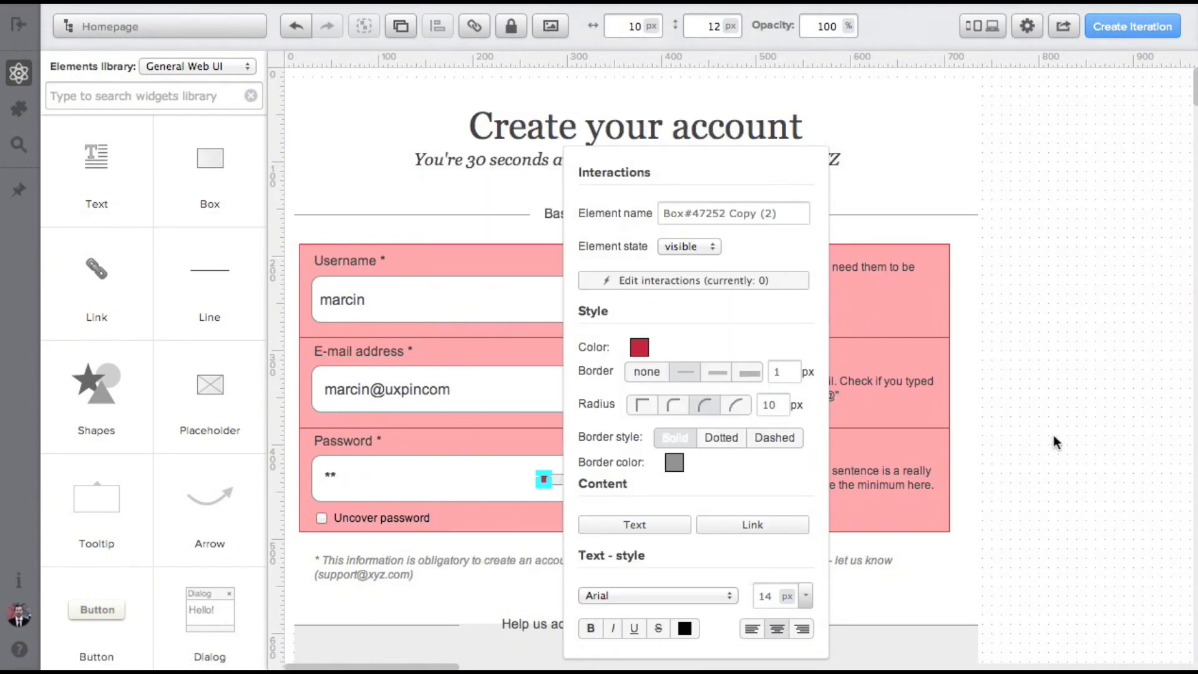
pyautogui.click(1053, 436)
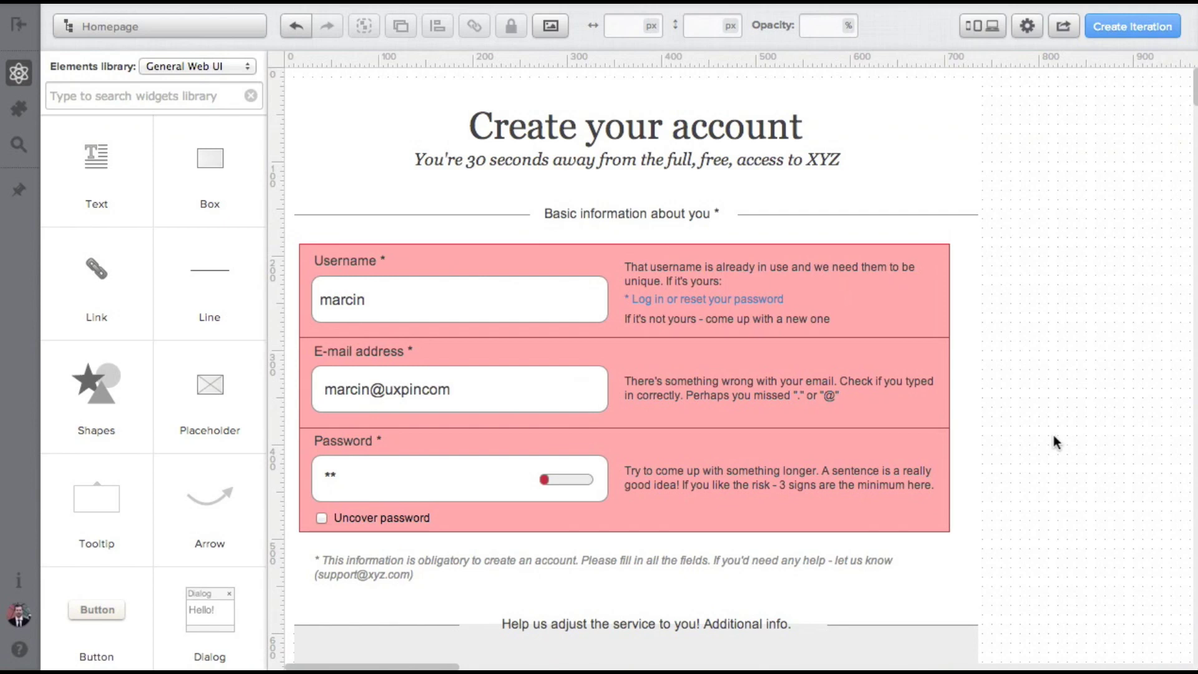
pyautogui.scroll(-2, 1053, 436)
pyautogui.scroll(-5, 1053, 436)
pyautogui.scroll(-2, 1053, 436)
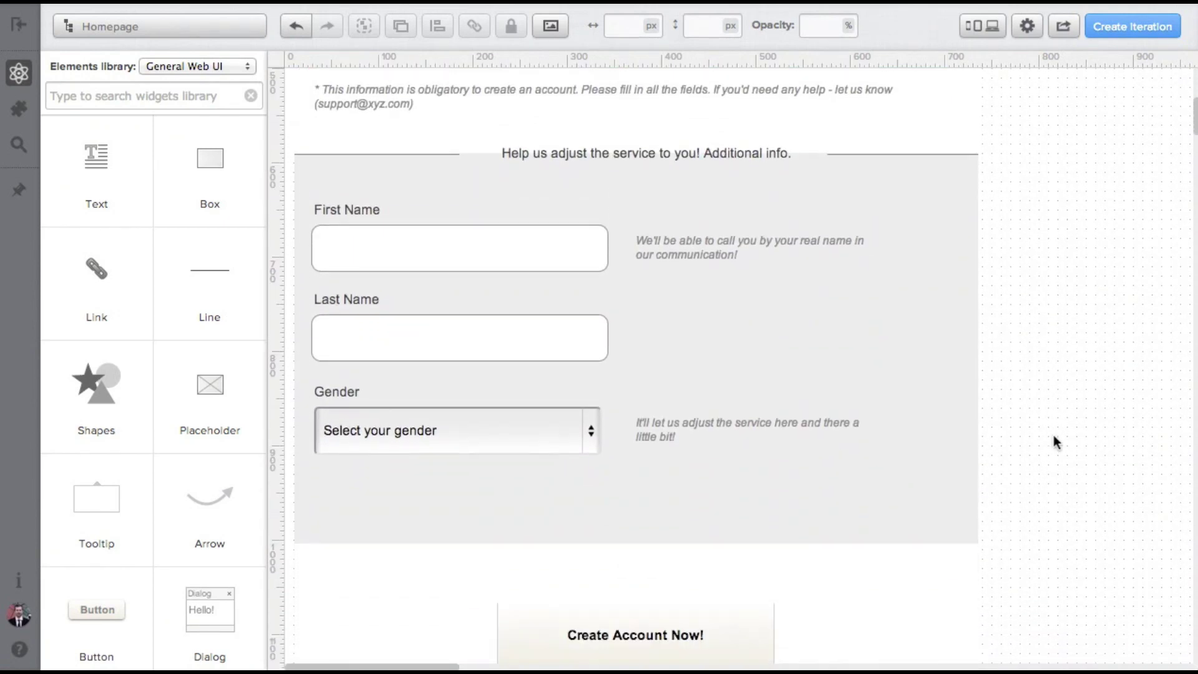
pyautogui.scroll(-2, 1053, 436)
pyautogui.click(705, 532)
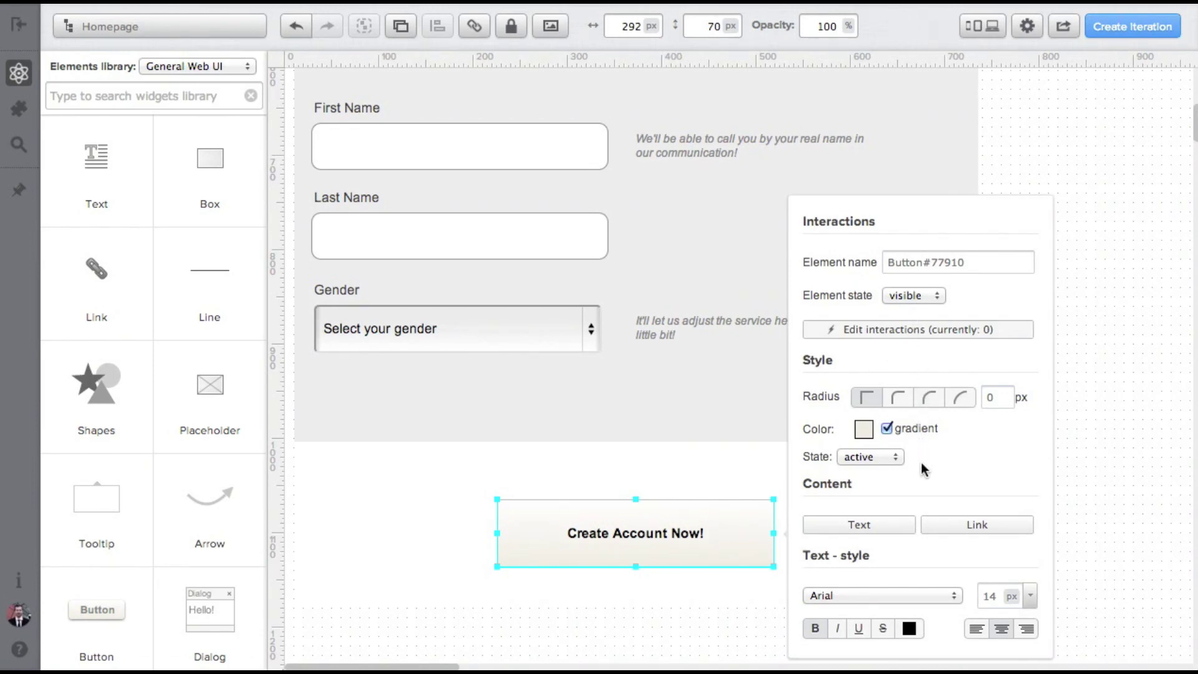
pyautogui.click(913, 295)
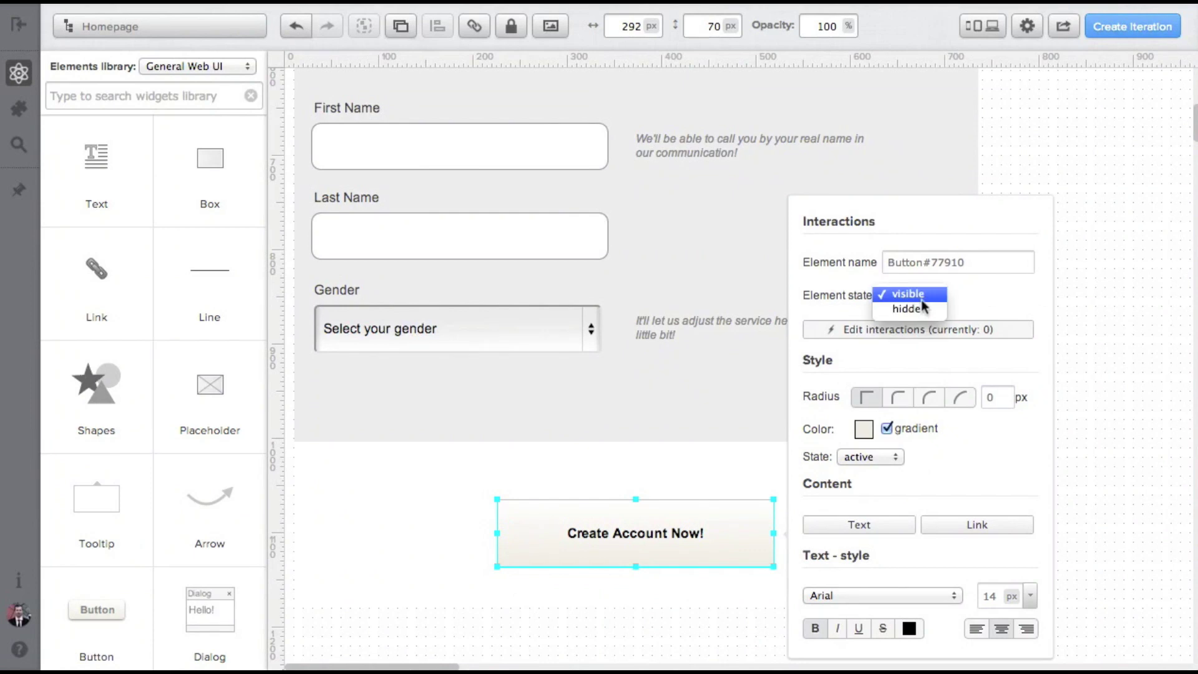
pyautogui.click(964, 459)
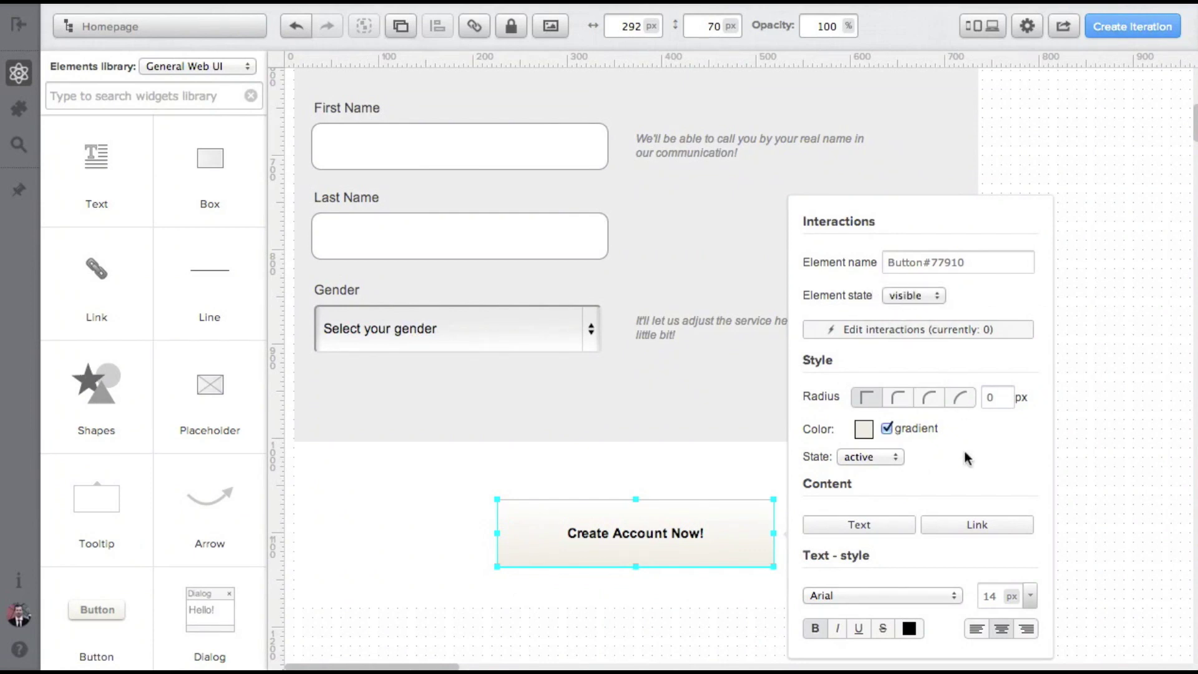
pyautogui.click(884, 461)
pyautogui.click(882, 465)
pyautogui.click(1090, 445)
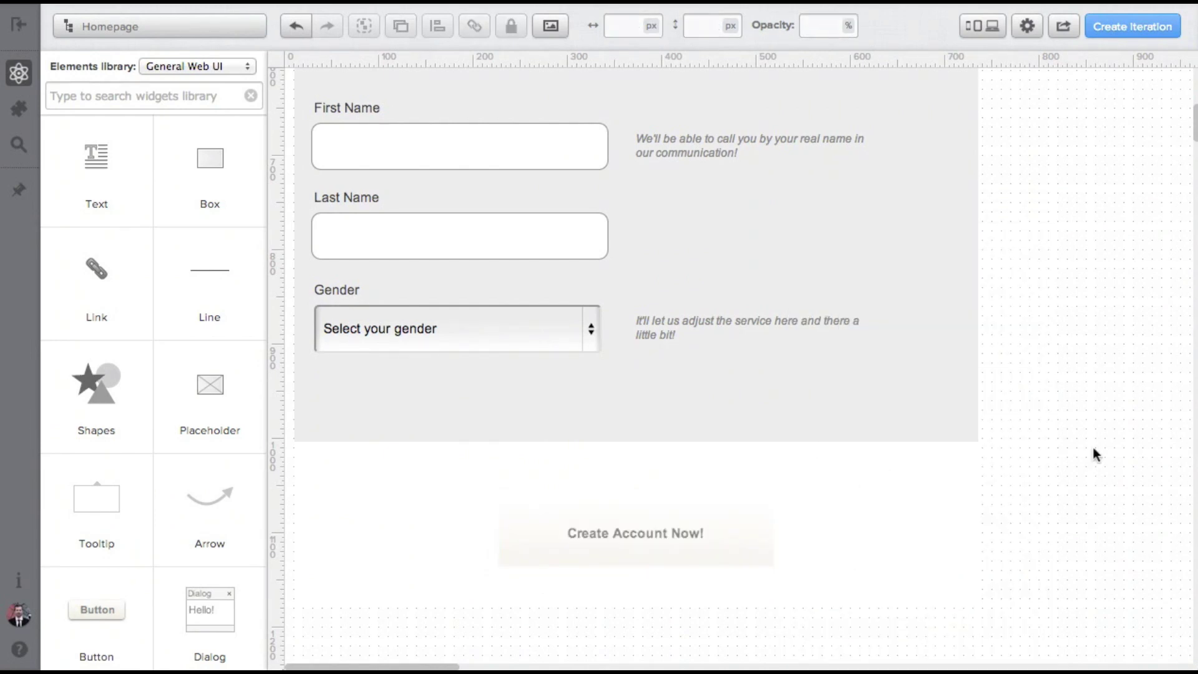
pyautogui.click(685, 511)
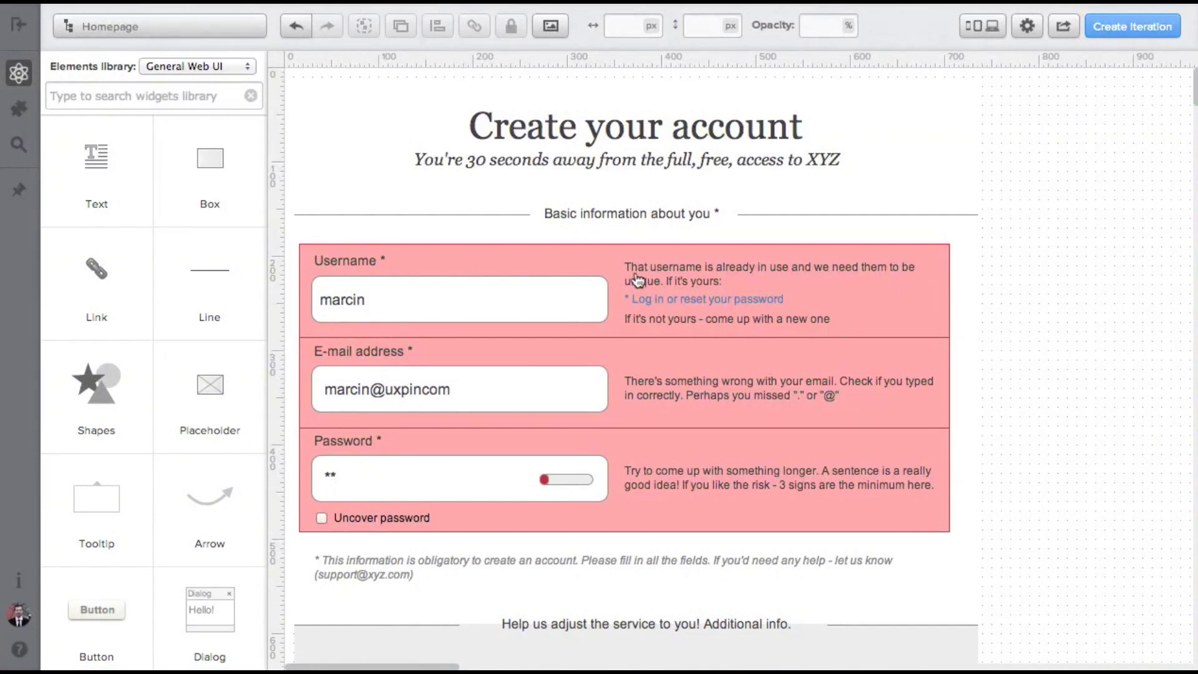
pyautogui.click(612, 264)
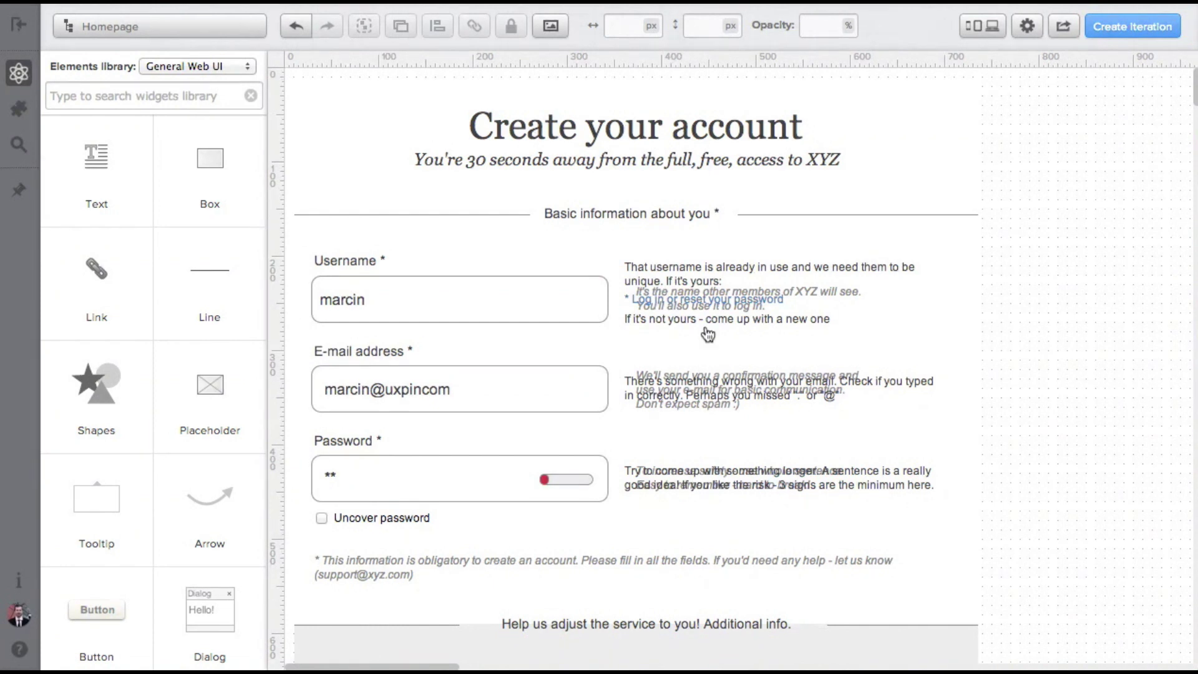
pyautogui.click(721, 288)
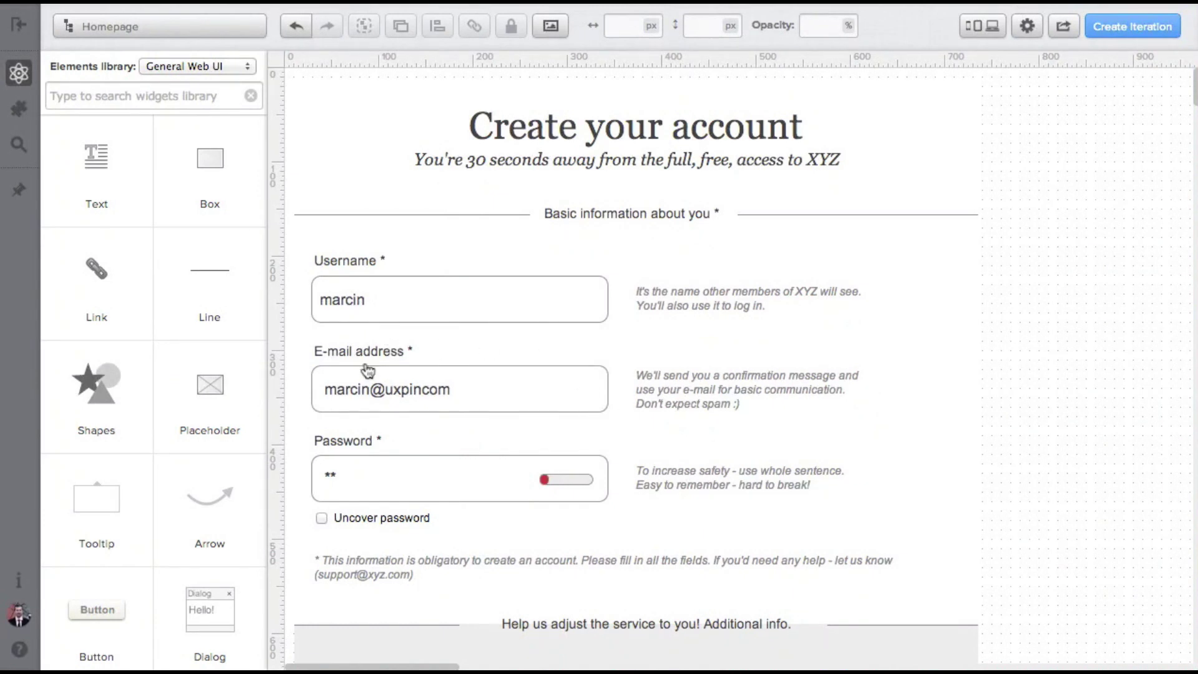
pyautogui.doubleClick(360, 310)
pyautogui.write('12')
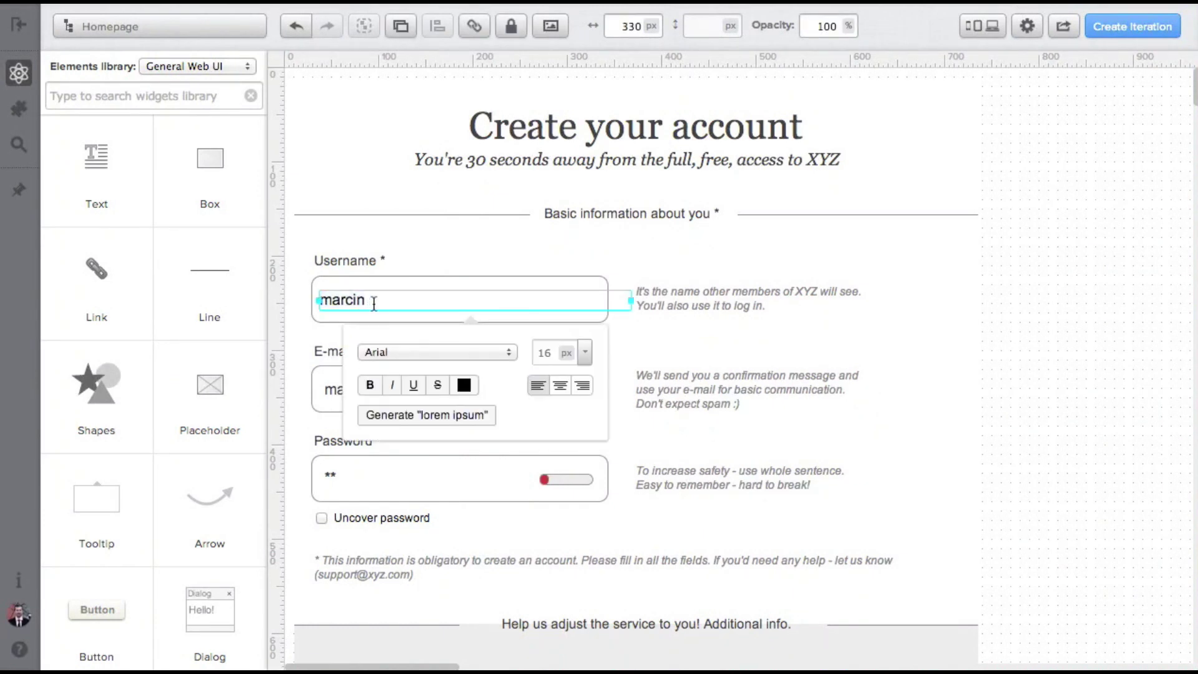
pyautogui.click(1061, 312)
pyautogui.doubleClick(421, 389)
pyautogui.click(428, 389)
pyautogui.click(1026, 314)
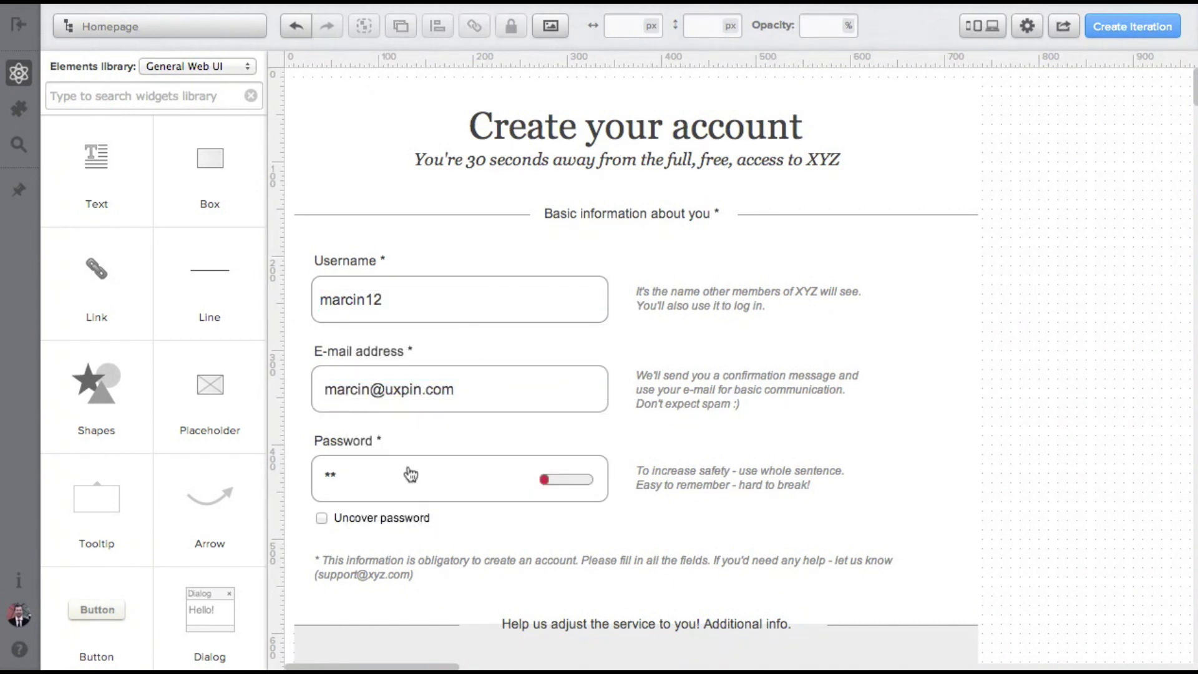
# Step: Widen the password text box and lengthen the masked password
pyautogui.click(353, 482)
pyautogui.doubleClick(352, 481)
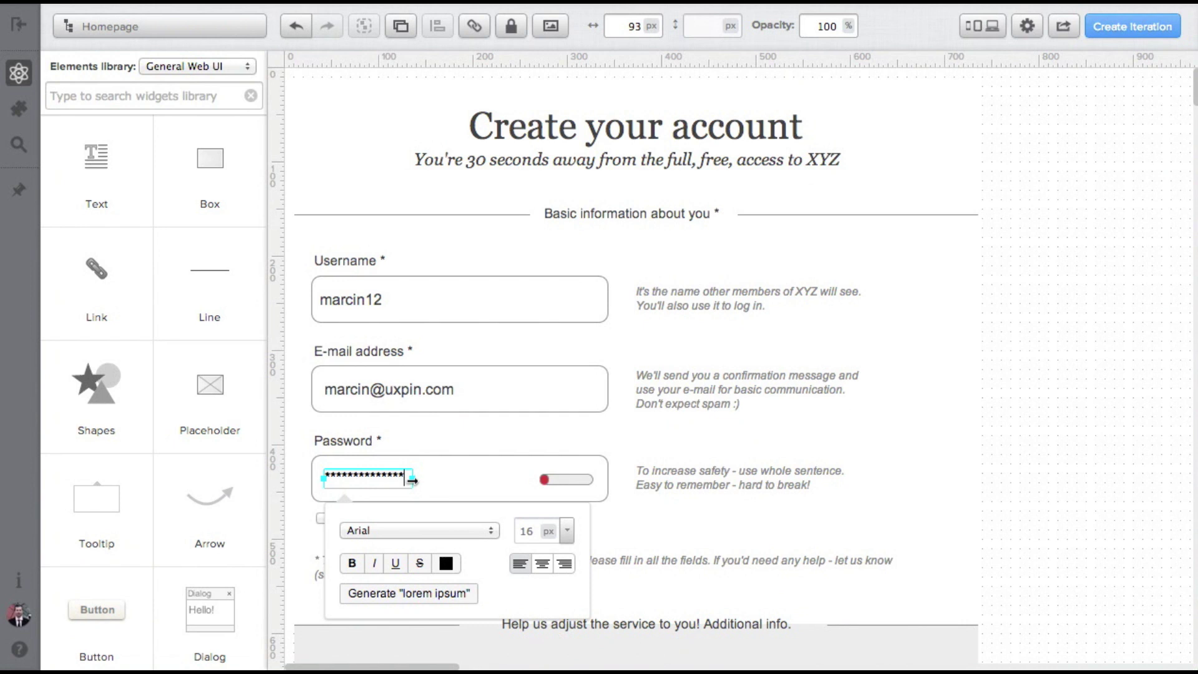
pyautogui.moveTo(411, 477); pyautogui.dragTo(526, 479)
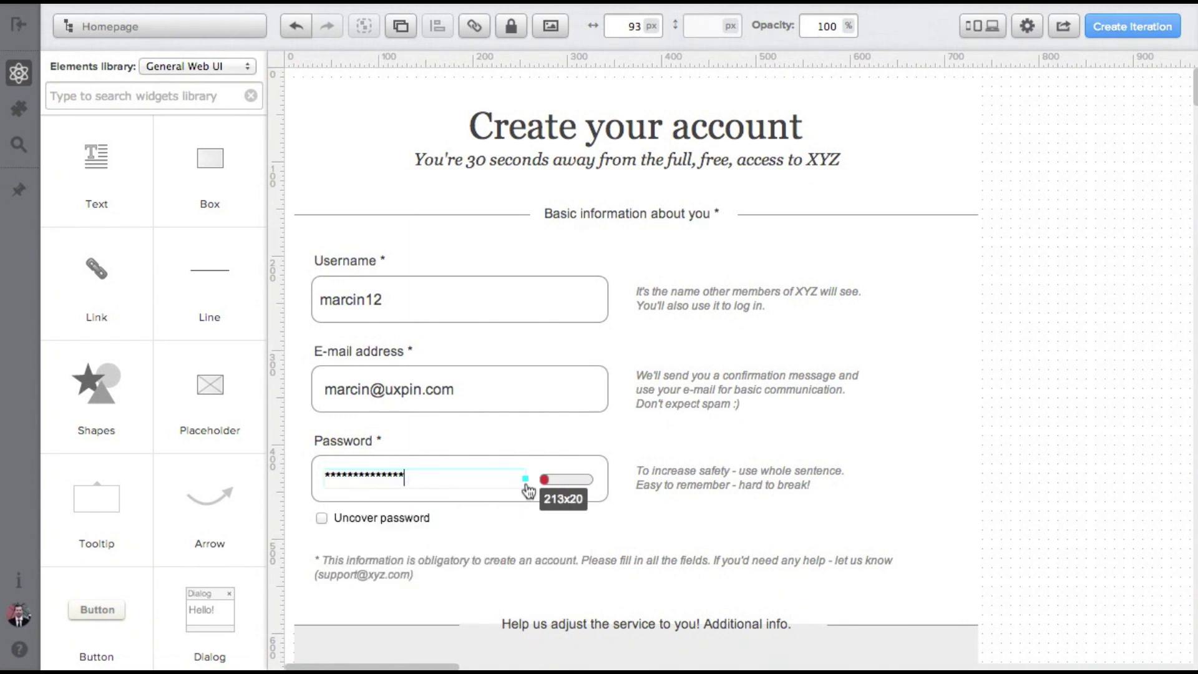
pyautogui.click(409, 476)
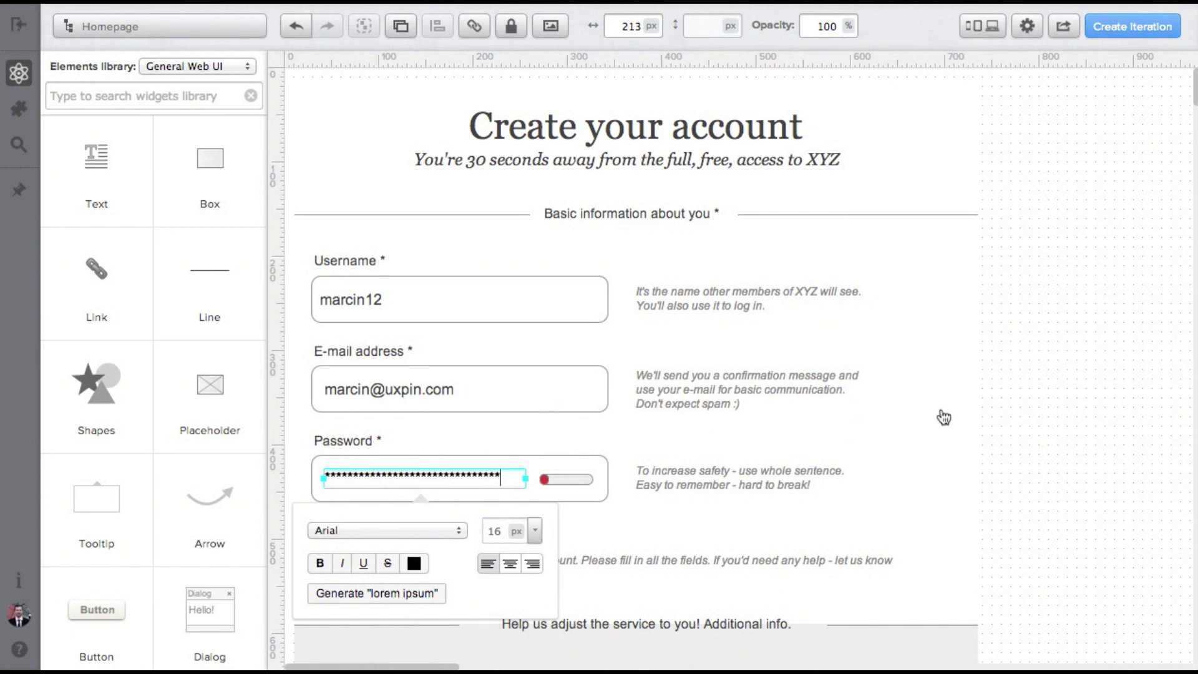
pyautogui.click(1037, 402)
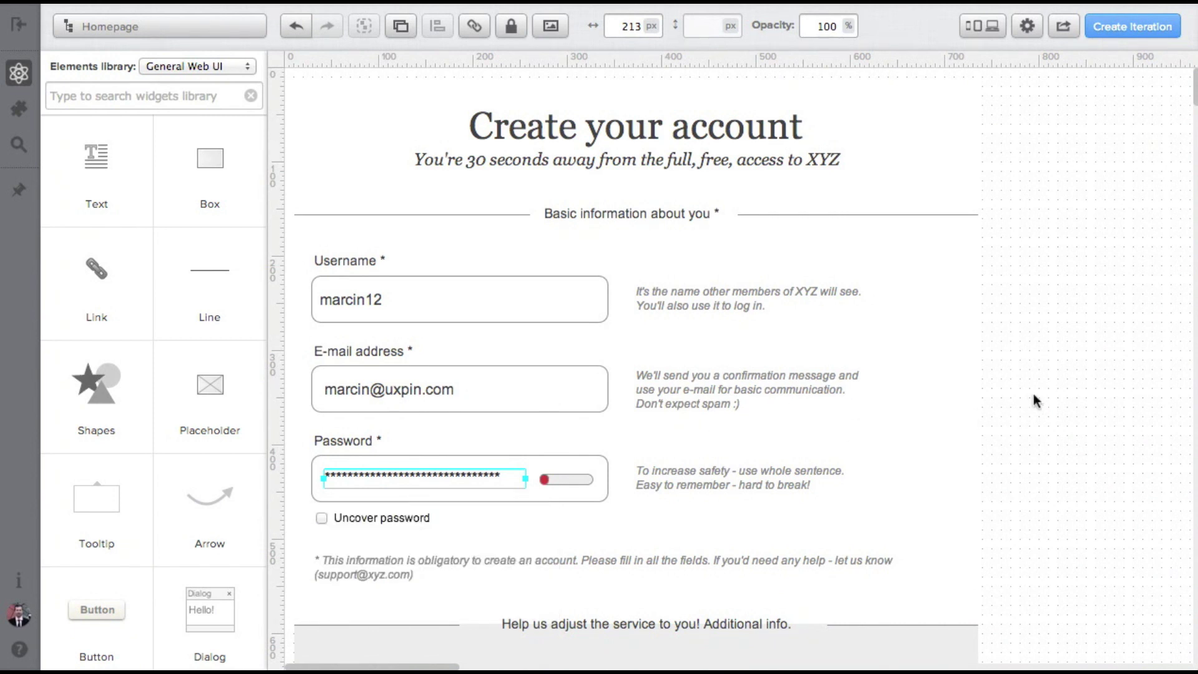
pyautogui.click(718, 306)
# Step: Place a 16x16 green Check icon beside the Username field
pyautogui.hotkey('shift', 'Right')
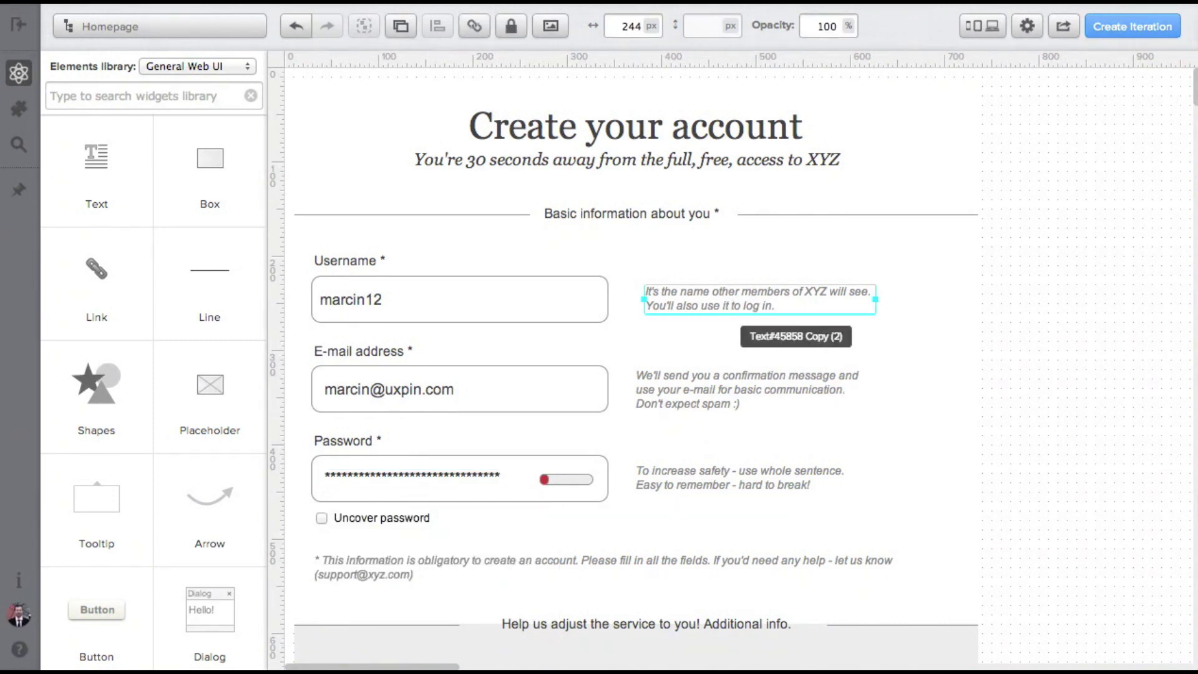
pyautogui.write('qche')
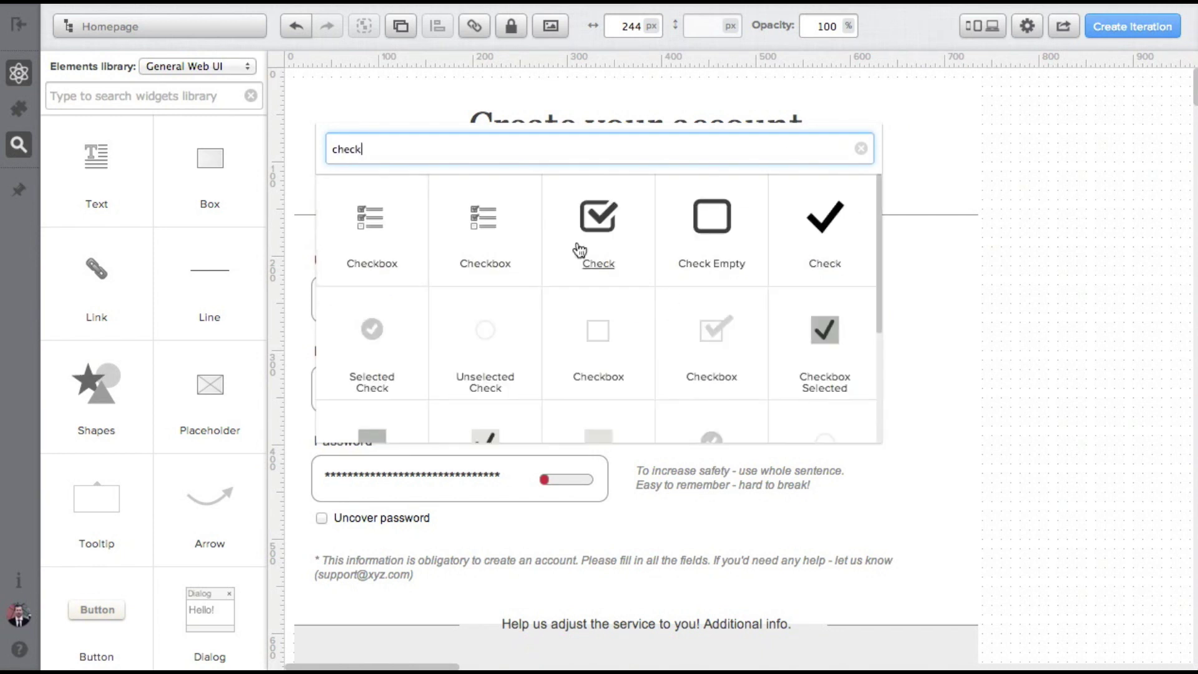
pyautogui.moveTo(802, 222); pyautogui.dragTo(631, 300)
pyautogui.click(730, 360)
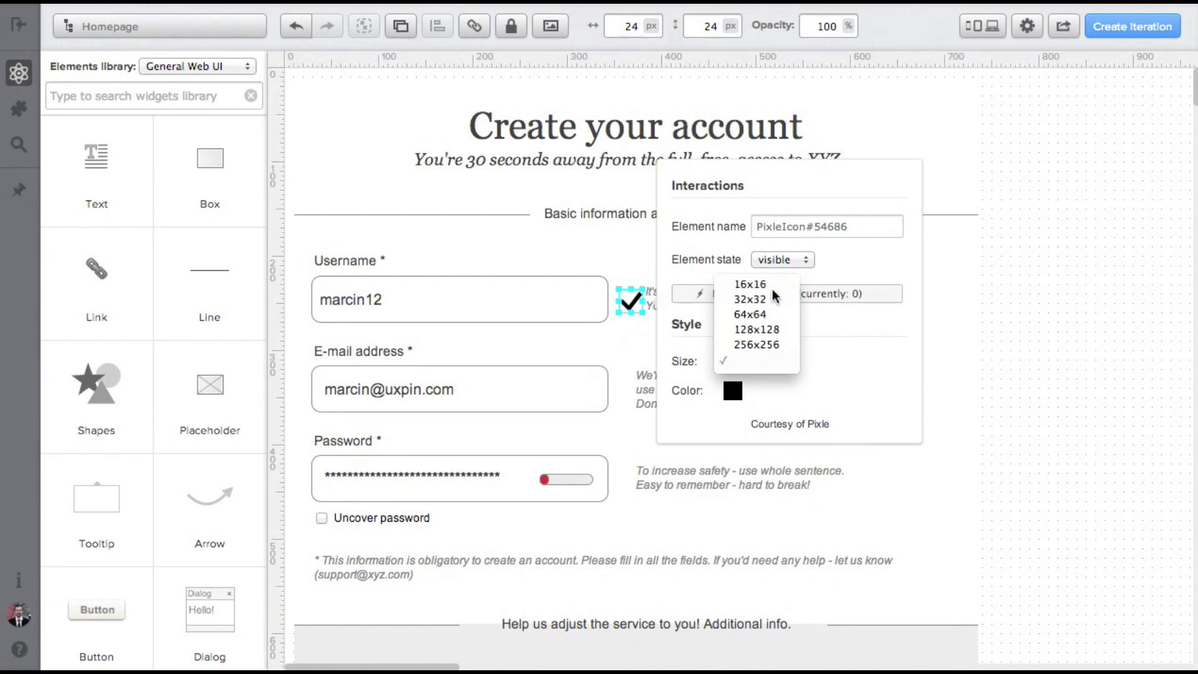
pyautogui.click(750, 284)
pyautogui.click(724, 388)
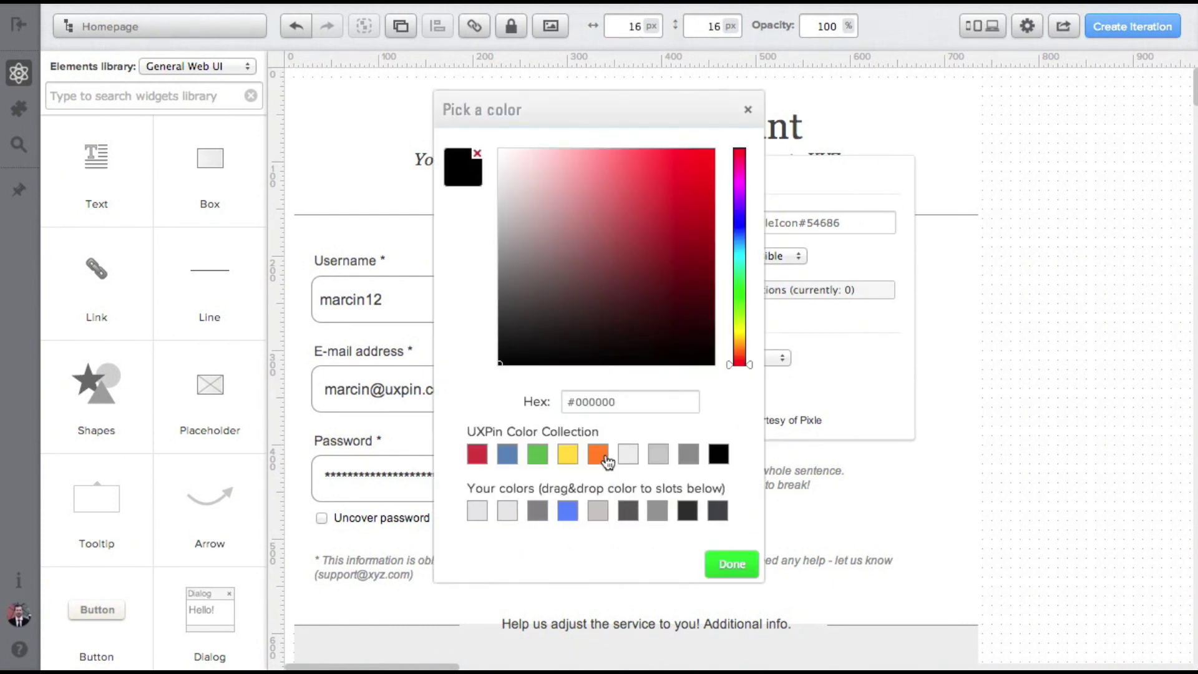
pyautogui.click(548, 463)
pyautogui.click(728, 562)
pyautogui.click(1086, 390)
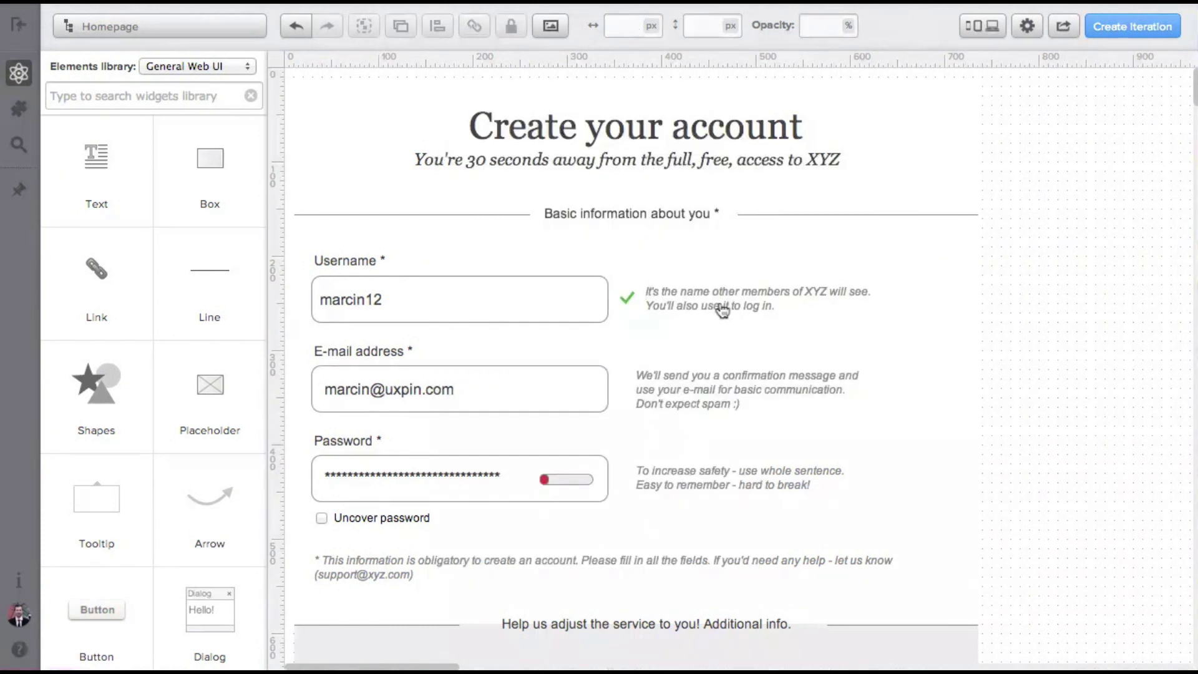
# Step: Align the check icon and the username hint text together
pyautogui.click(652, 303)
pyautogui.keyDown('shift'); pyautogui.click(635, 304); pyautogui.keyUp('shift')
pyautogui.hotkey('shift', 'Right')
pyautogui.hotkey('shift', 'Right')
pyautogui.hotkey('shift', 'Right')
pyautogui.hotkey('shift', 'Left')
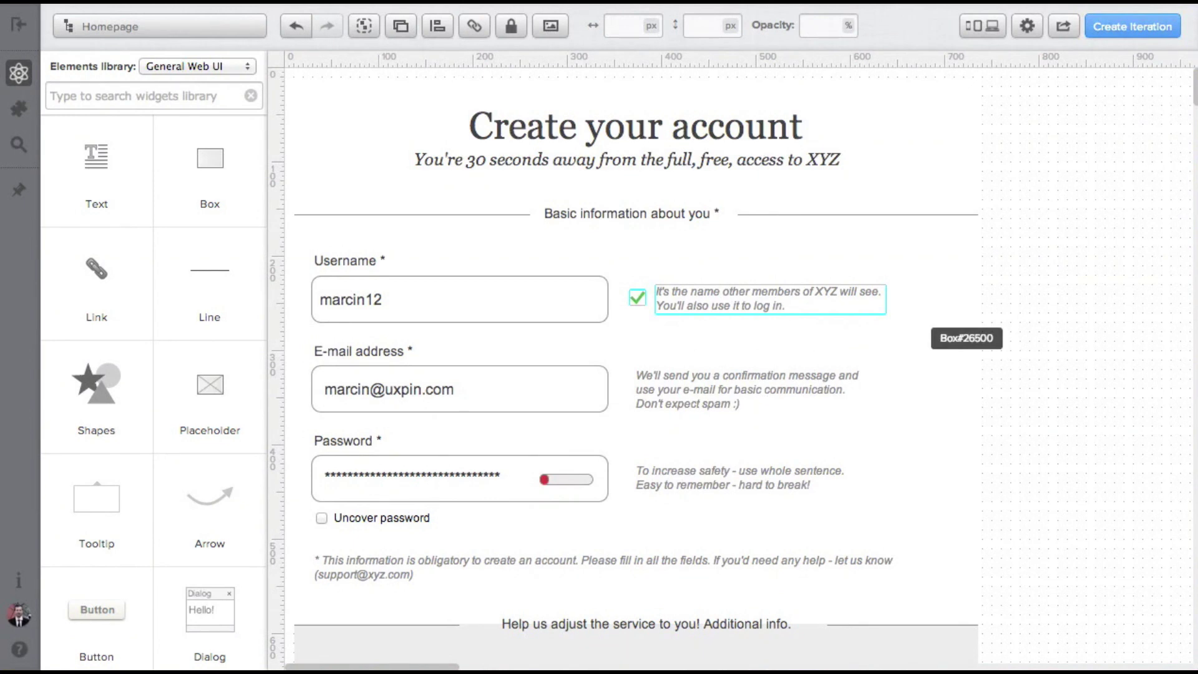
# Step: Change the username hint to 'That looks sweet!' in green
pyautogui.click(855, 299)
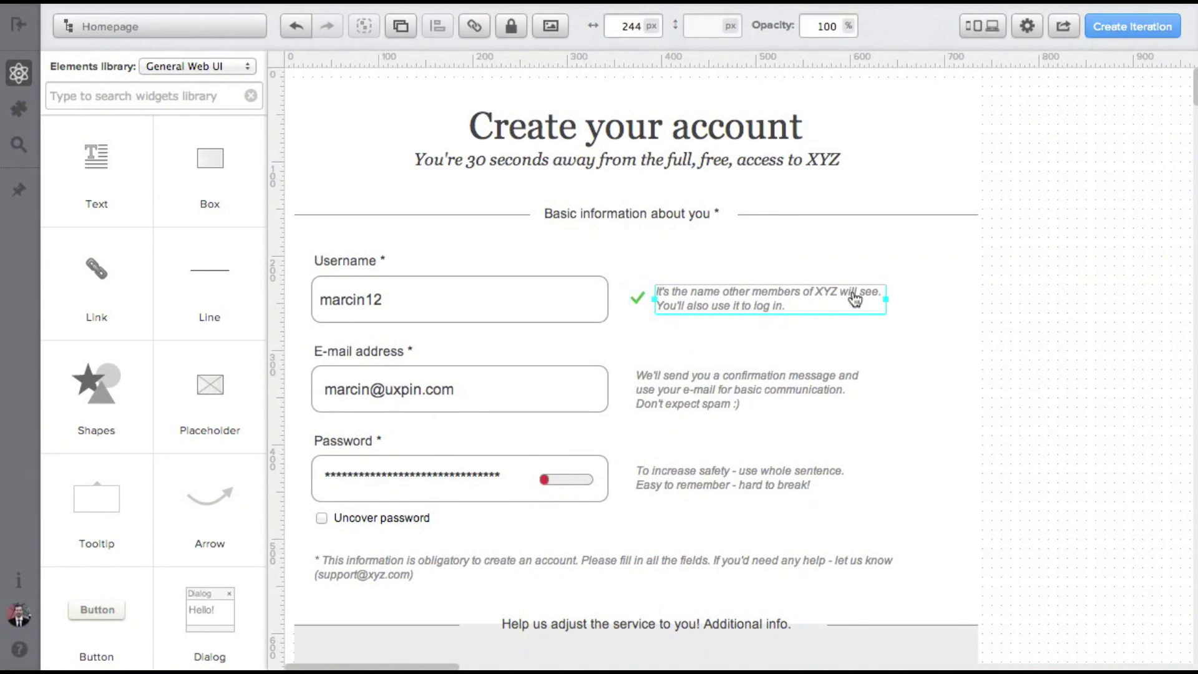
pyautogui.doubleClick(778, 297)
pyautogui.write('That looks sweet!')
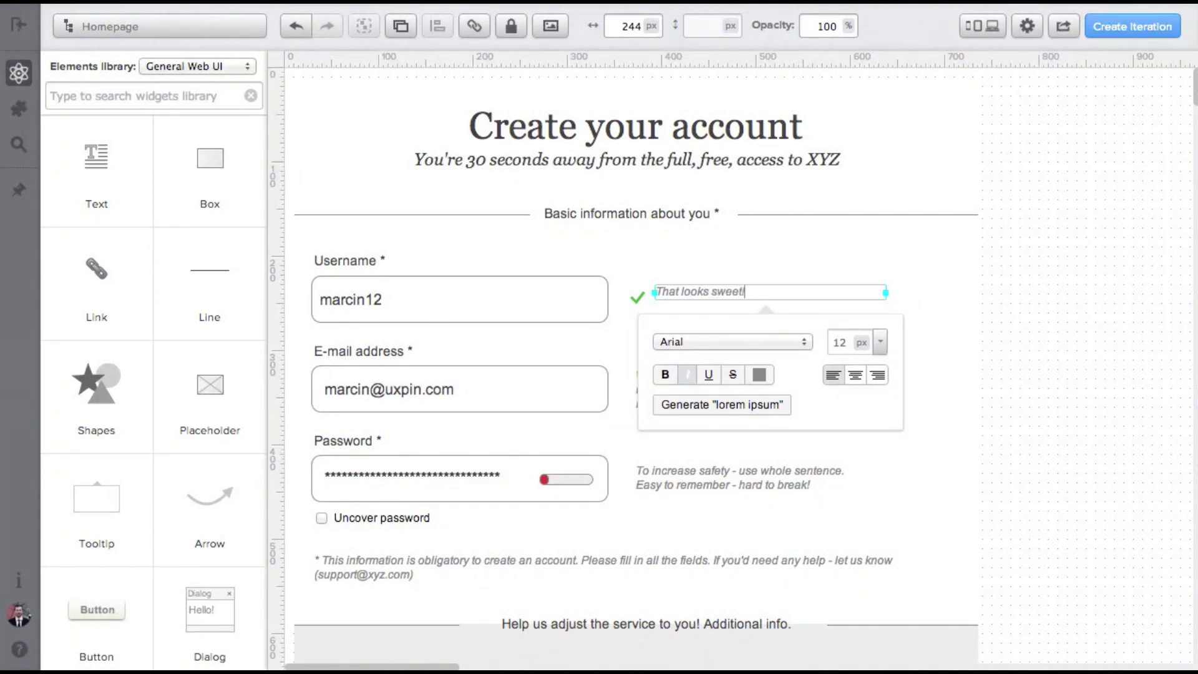
pyautogui.hotkey('ctrl', 'a')
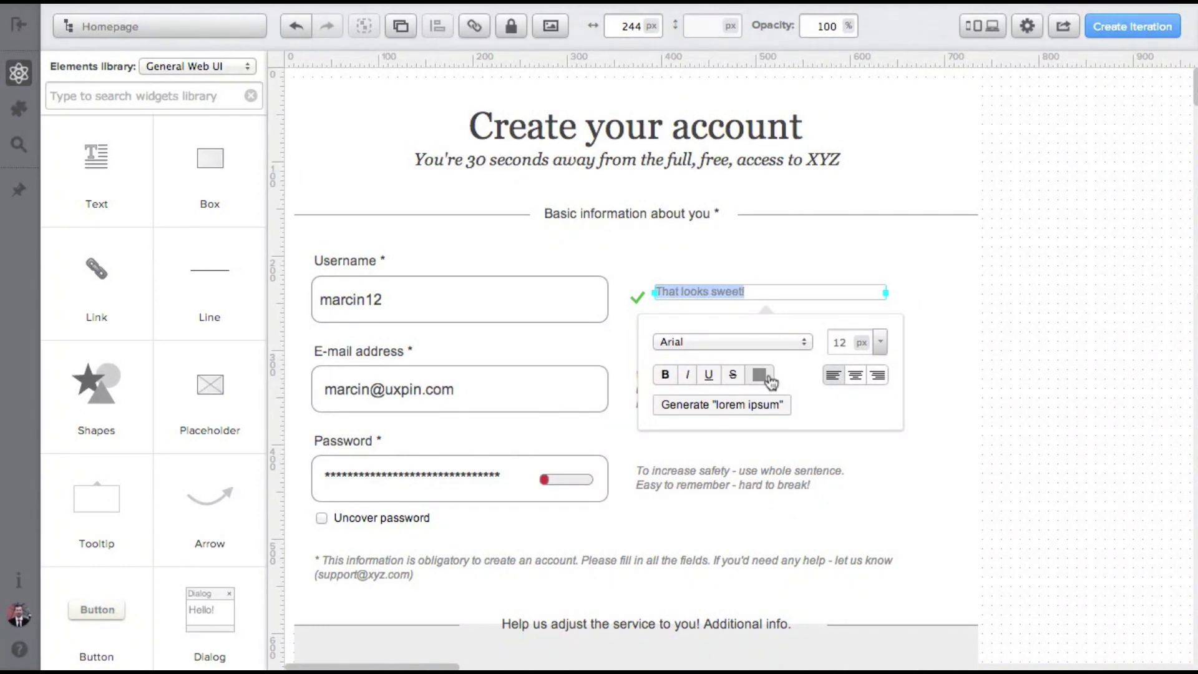
pyautogui.click(759, 375)
pyautogui.click(537, 481)
pyautogui.click(727, 577)
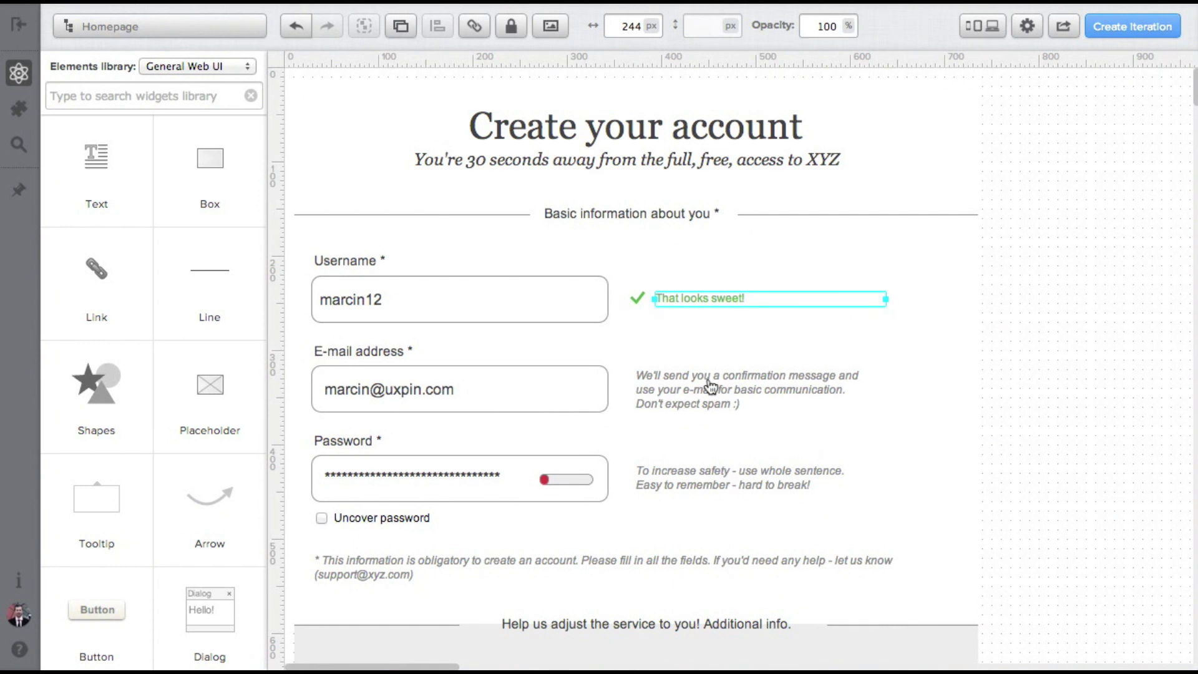
# Step: Copy the check and message to the e-mail row, reading 'All righty! We've just send you a confirmation'
pyautogui.click(709, 409)
pyautogui.moveTo(642, 312); pyautogui.dragTo(645, 406)
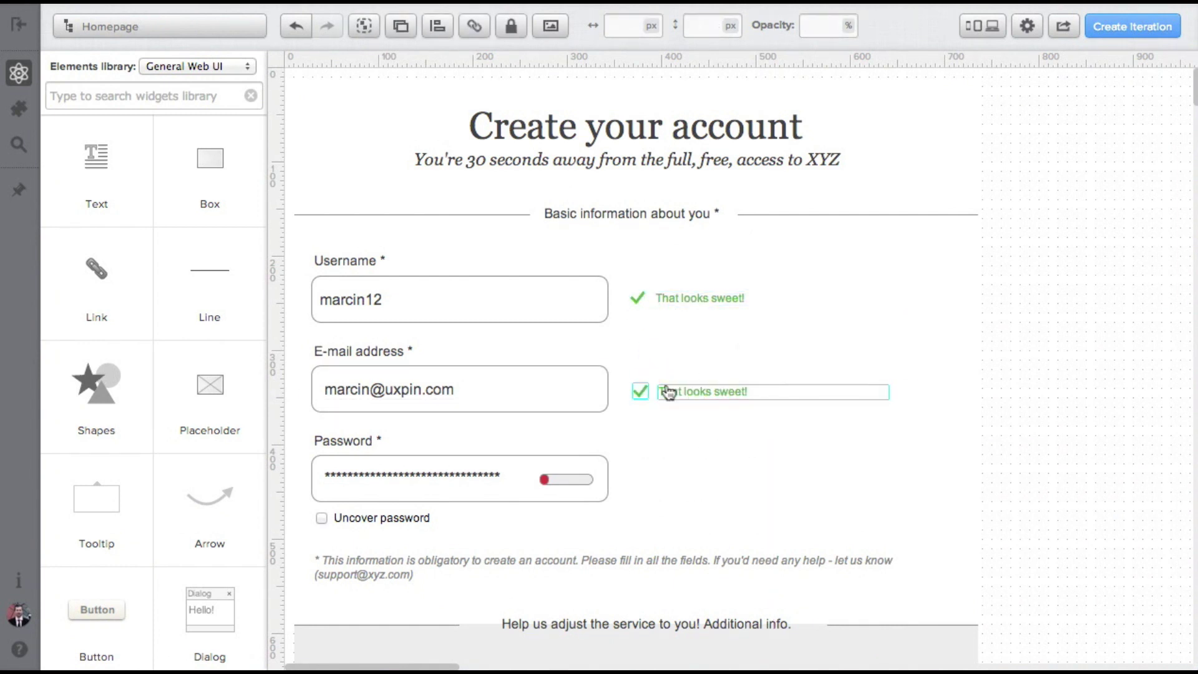
pyautogui.doubleClick(671, 393)
pyautogui.write("All righty! We've just")
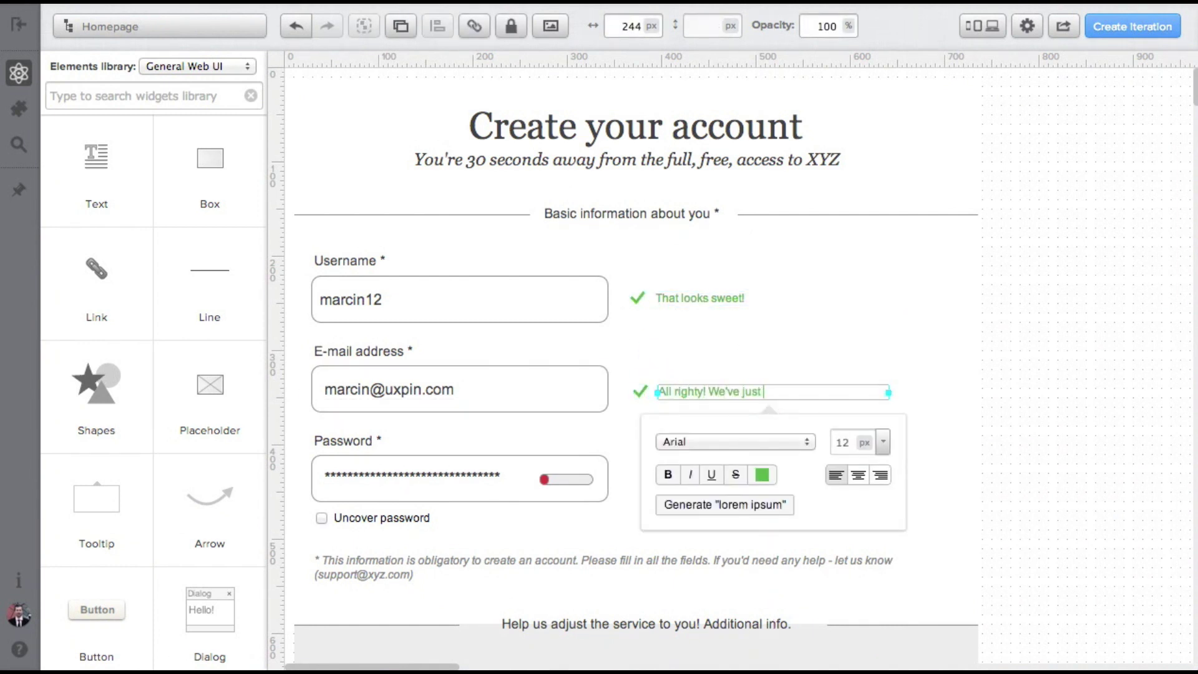
pyautogui.write(' send you a confirmation')
pyautogui.click(1163, 364)
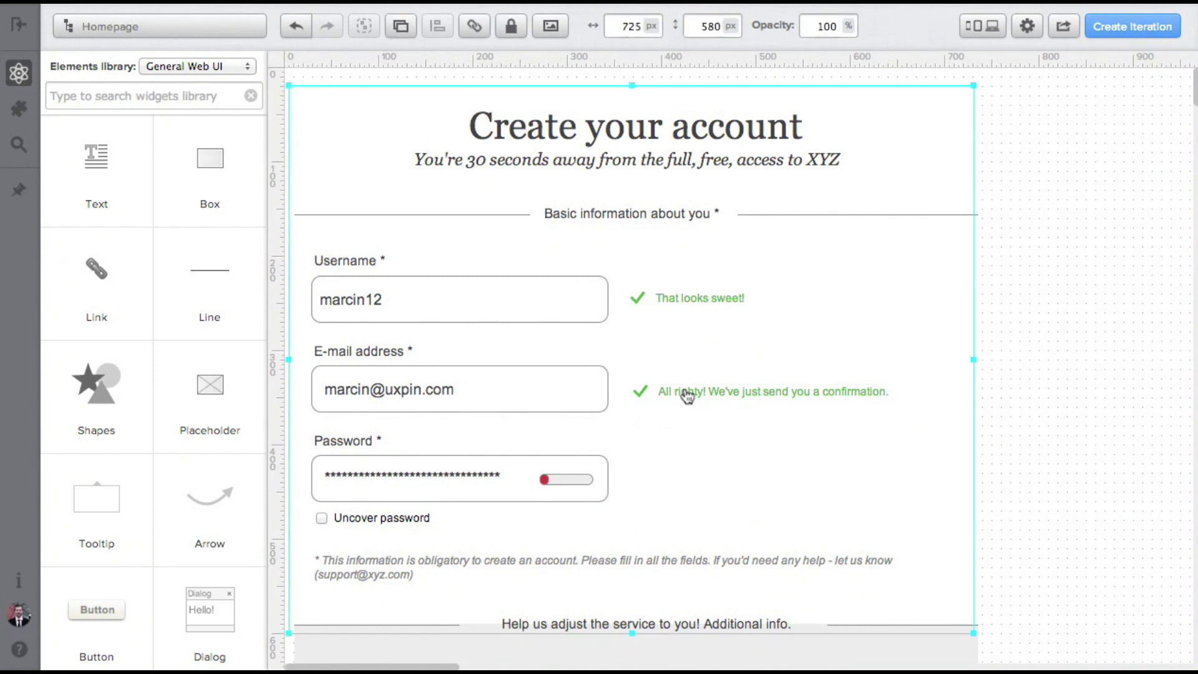
# Step: Copy the check and message to the password row, reading 'That's a great password. You can feel safe'
pyautogui.moveTo(726, 404); pyautogui.dragTo(730, 493)
pyautogui.doubleClick(729, 493)
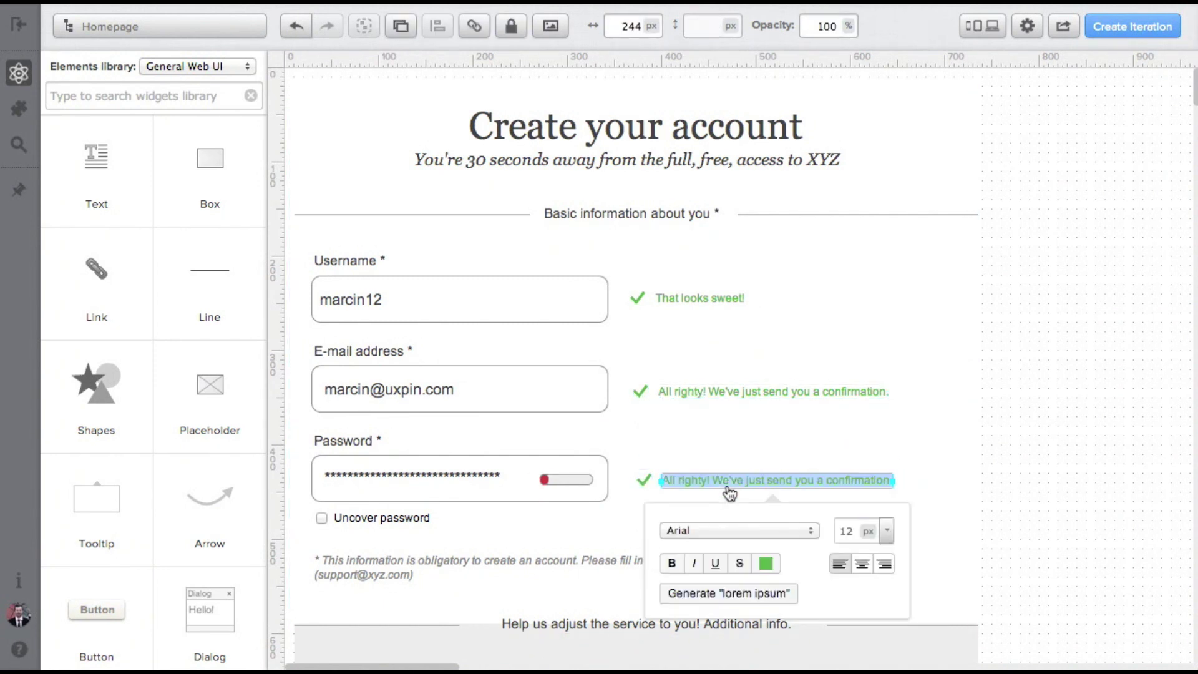
pyautogui.write("That's a great password. You can feel safe")
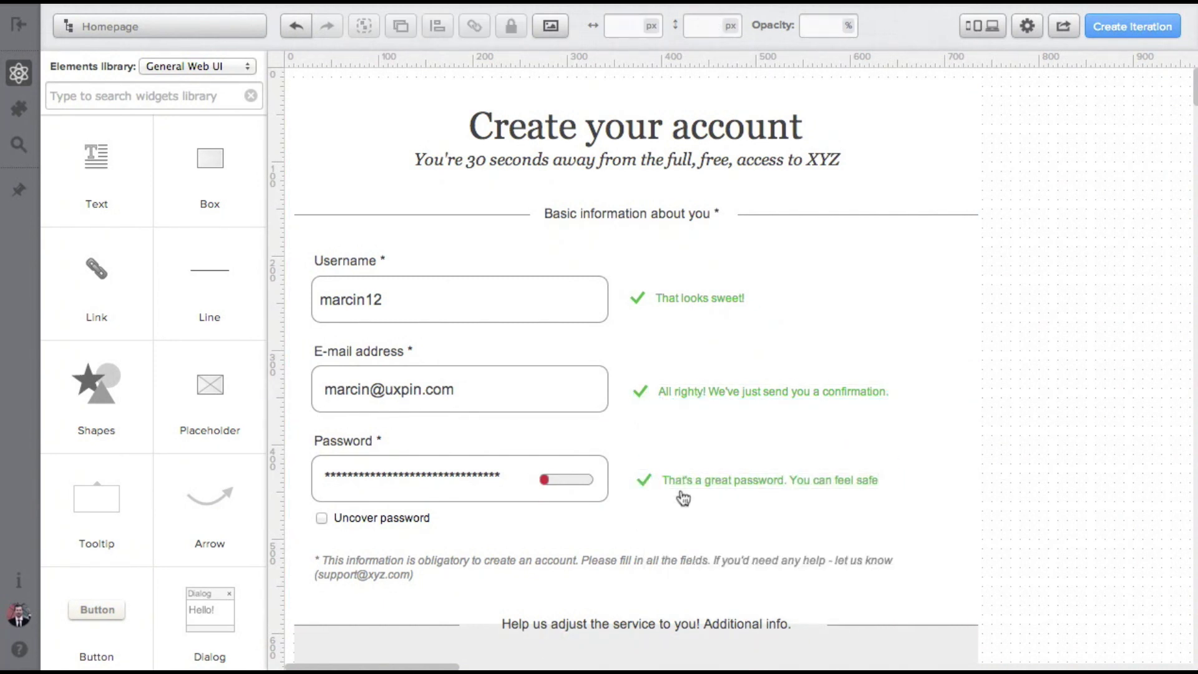
pyautogui.click(546, 479)
# Step: Make the password strength bar green and longer
pyautogui.moveTo(549, 479); pyautogui.dragTo(571, 485)
pyautogui.click(571, 485)
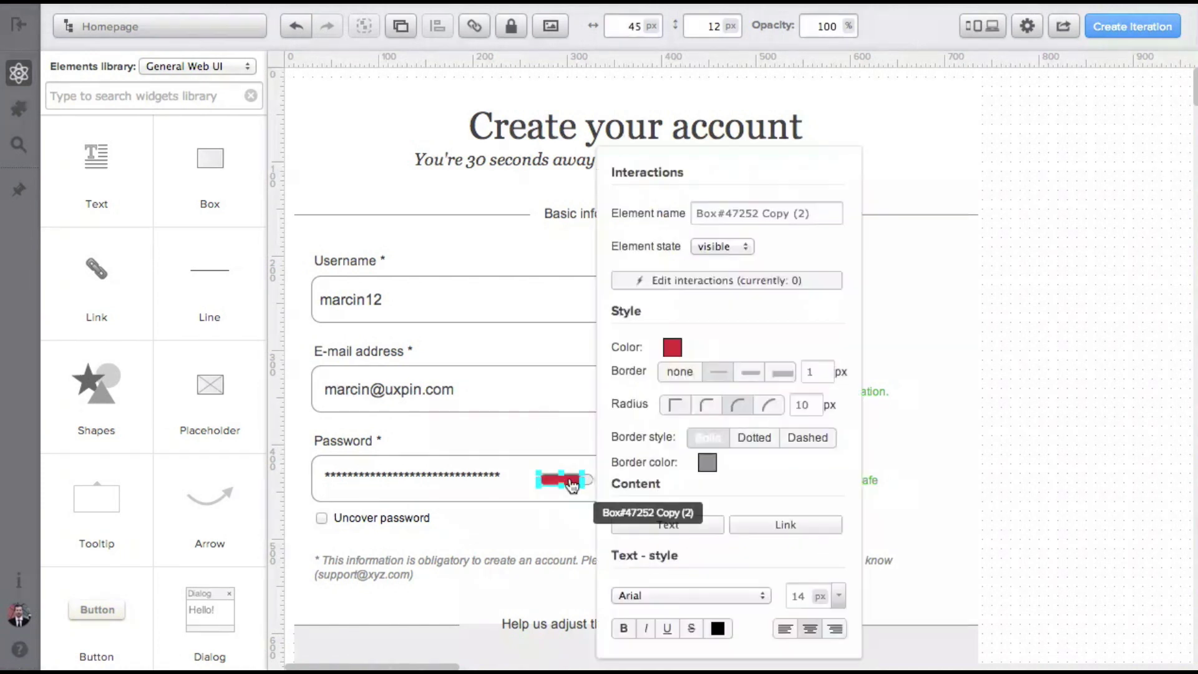
pyautogui.click(673, 345)
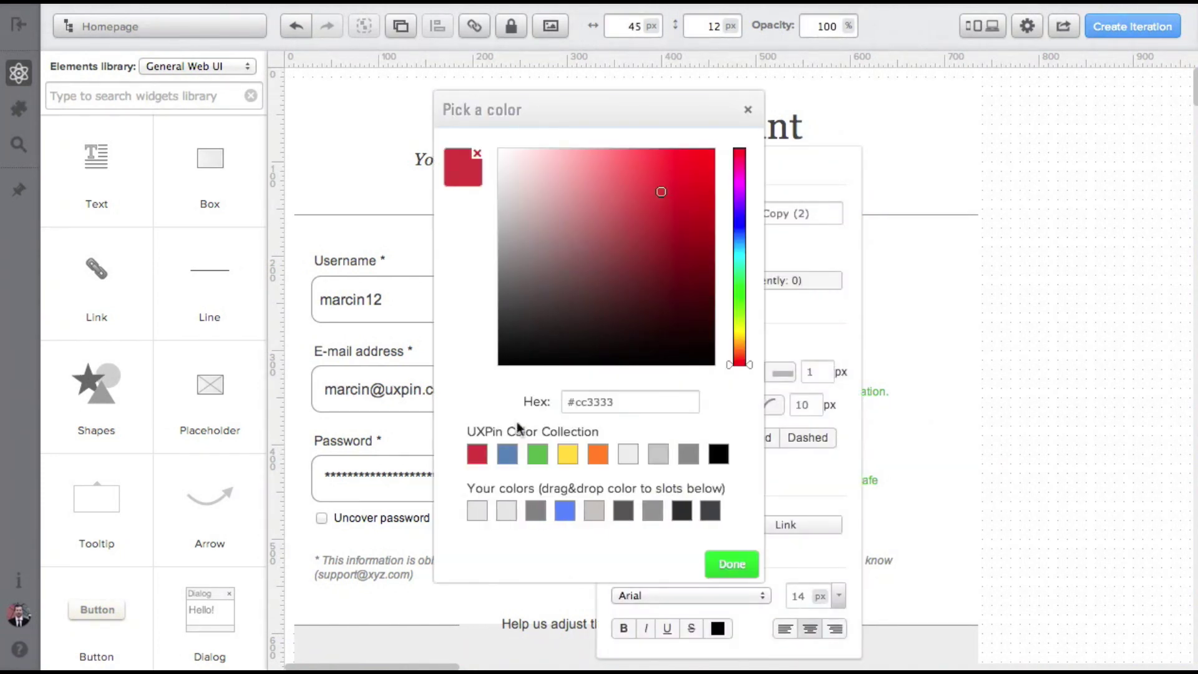
pyautogui.click(537, 455)
pyautogui.click(732, 564)
pyautogui.click(1047, 466)
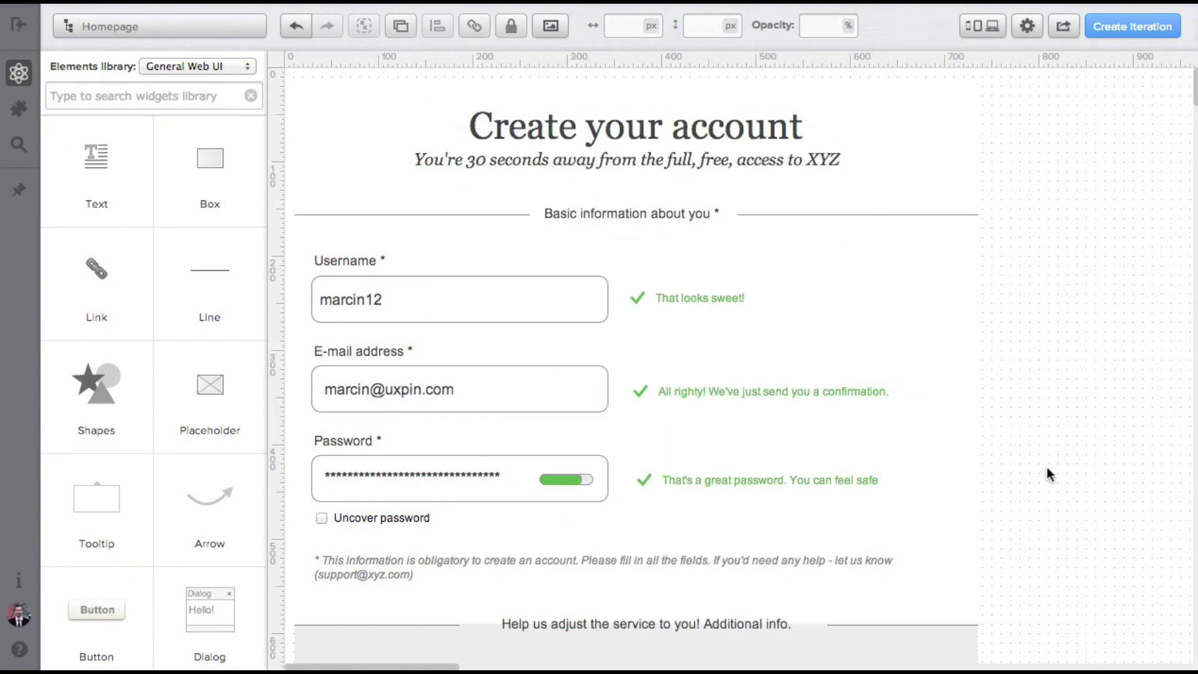
pyautogui.click(579, 485)
pyautogui.moveTo(583, 479); pyautogui.dragTo(591, 479)
# Step: Set the Create Account Now button's state to active
pyautogui.click(1039, 394)
pyautogui.scroll(-3, 1041, 394)
pyautogui.scroll(-5, 1040, 395)
pyautogui.click(705, 619)
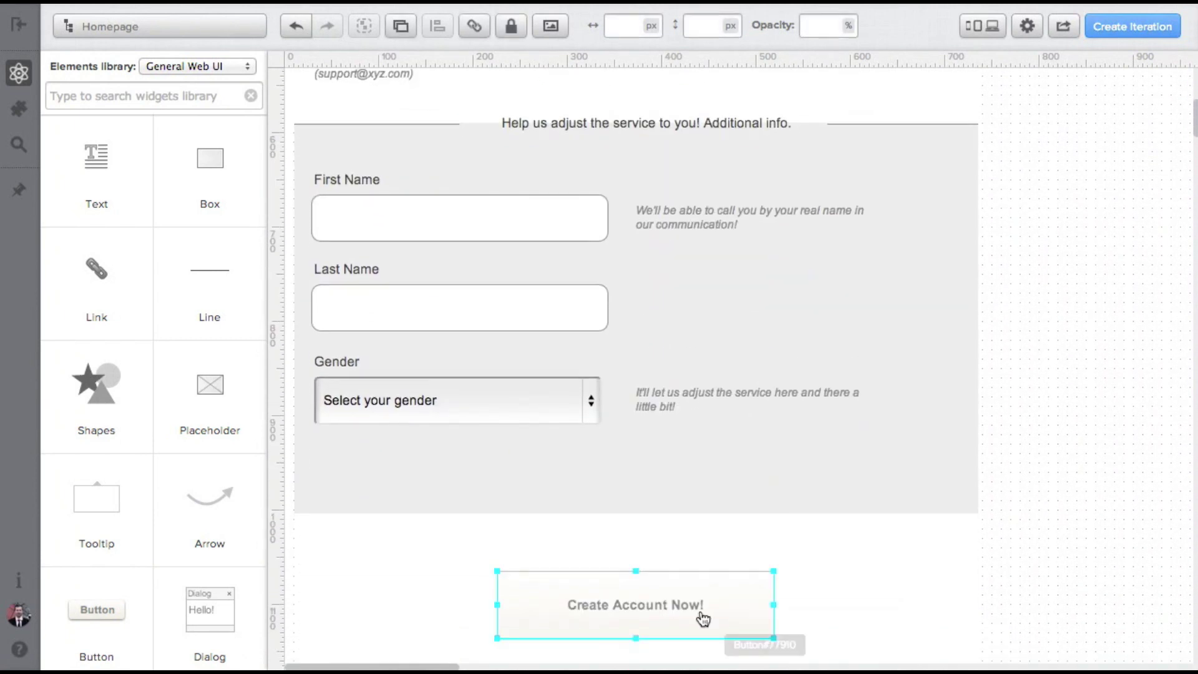
pyautogui.click(703, 616)
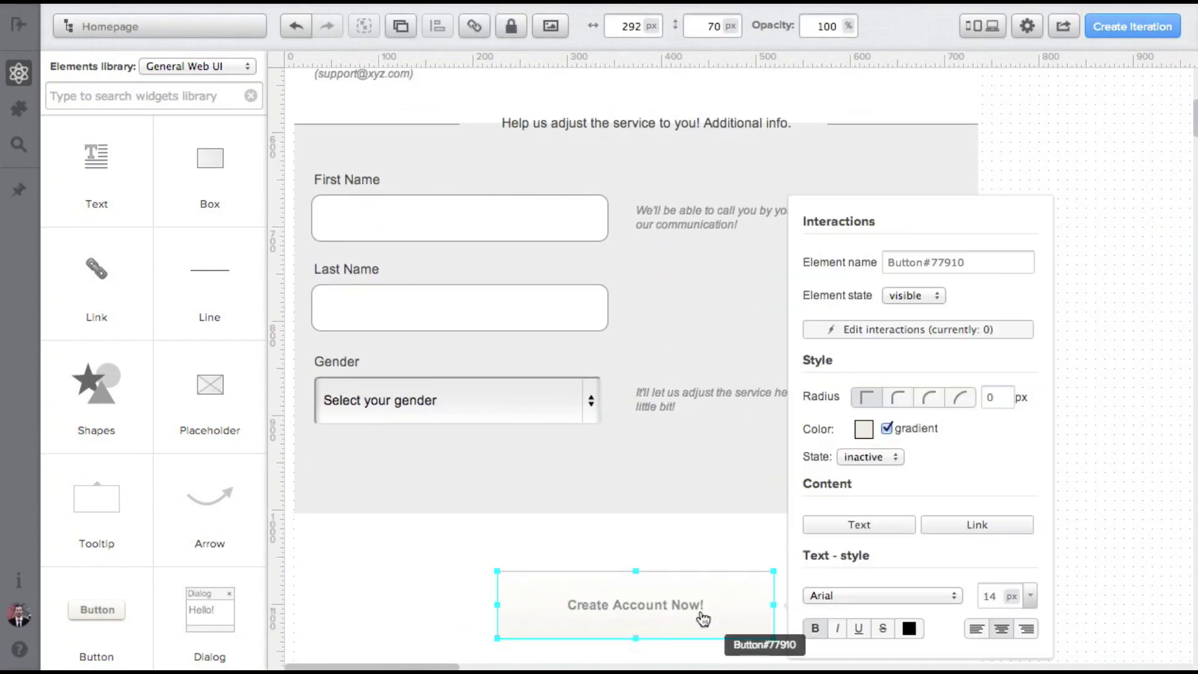
pyautogui.click(870, 456)
pyautogui.click(876, 440)
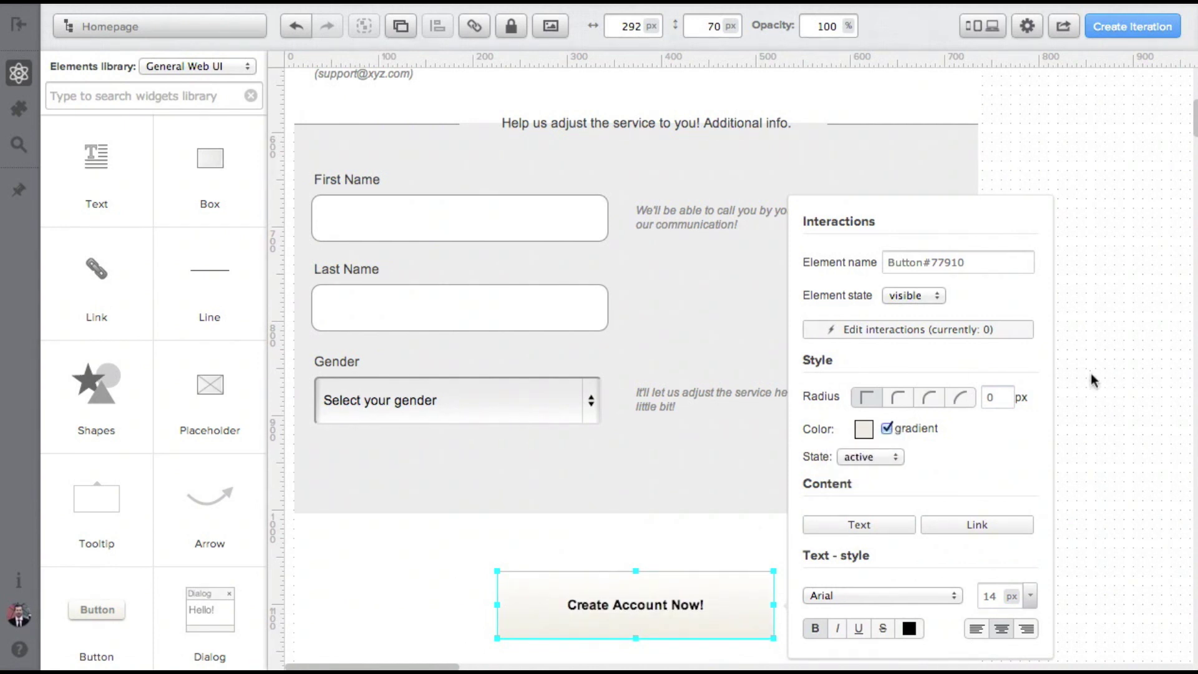
pyautogui.click(1096, 370)
# Step: Scroll through the form to review the finished success version
pyautogui.scroll(5, 725, 459)
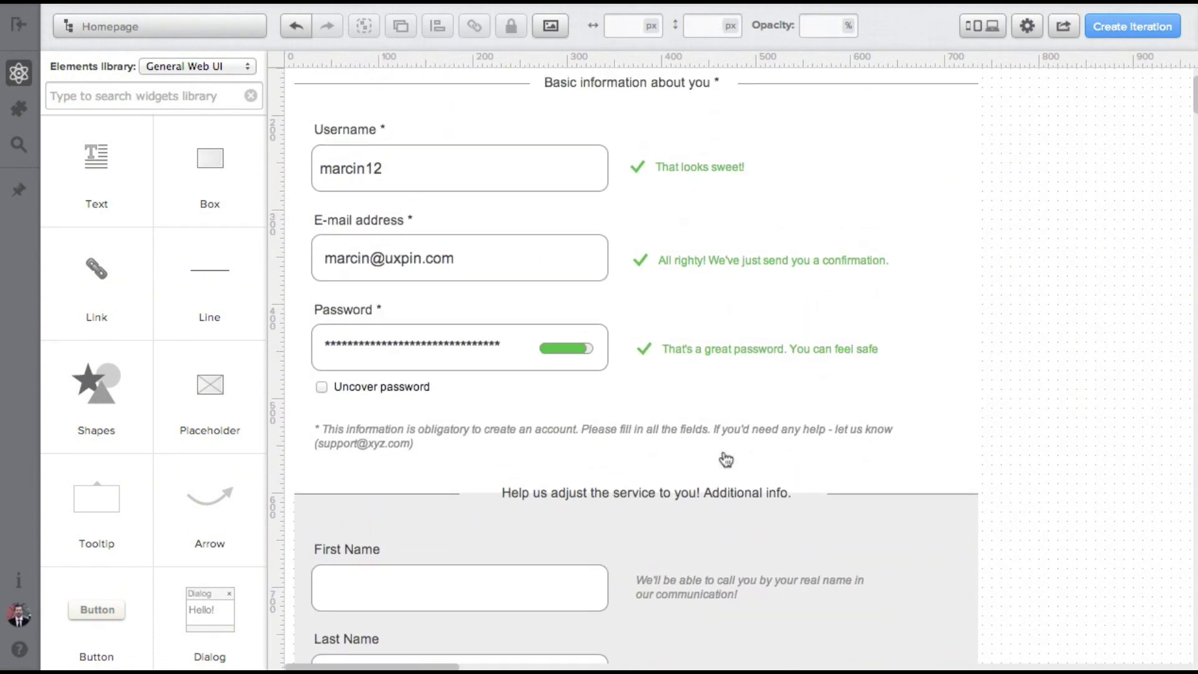
pyautogui.scroll(4, 725, 460)
pyautogui.scroll(1, 725, 459)
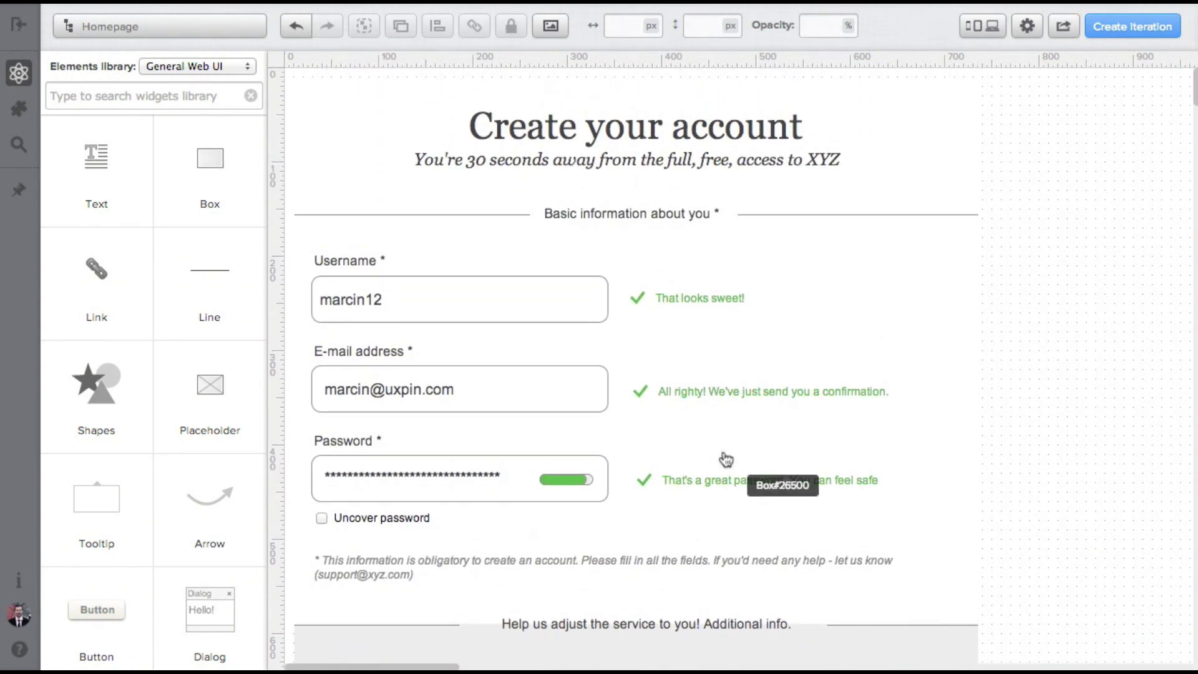
pyautogui.scroll(-3, 726, 459)
pyautogui.scroll(-3, 725, 459)
pyautogui.scroll(-2, 724, 474)
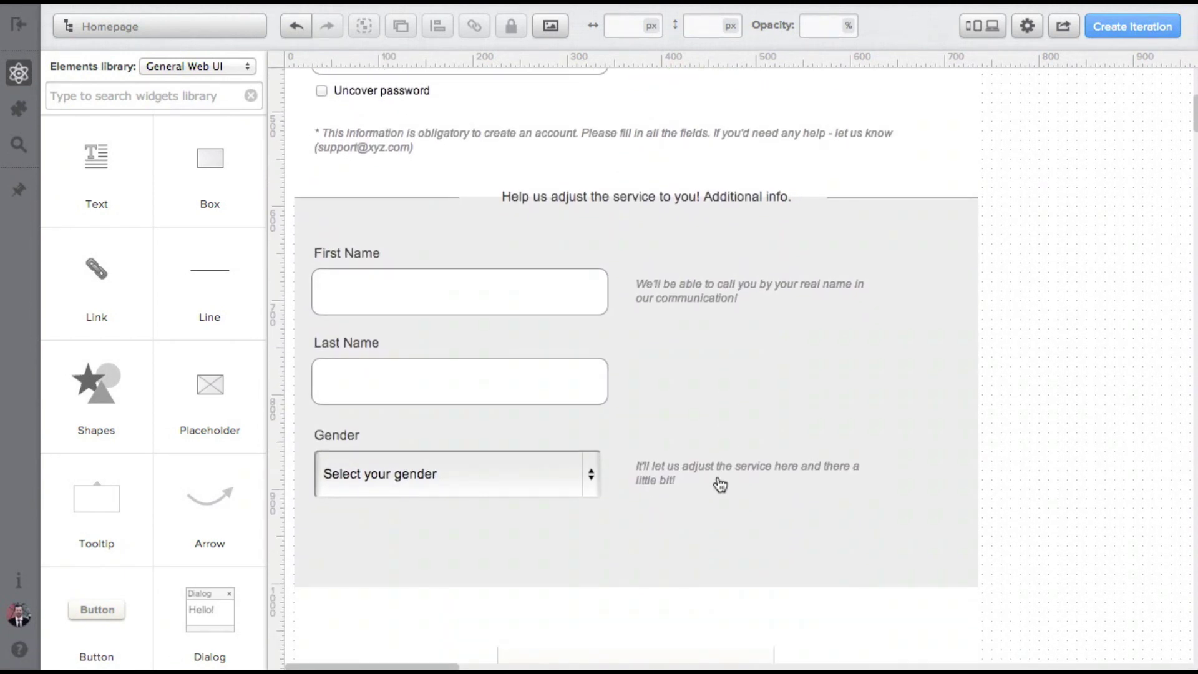
pyautogui.scroll(5, 722, 492)
pyautogui.scroll(3, 717, 477)
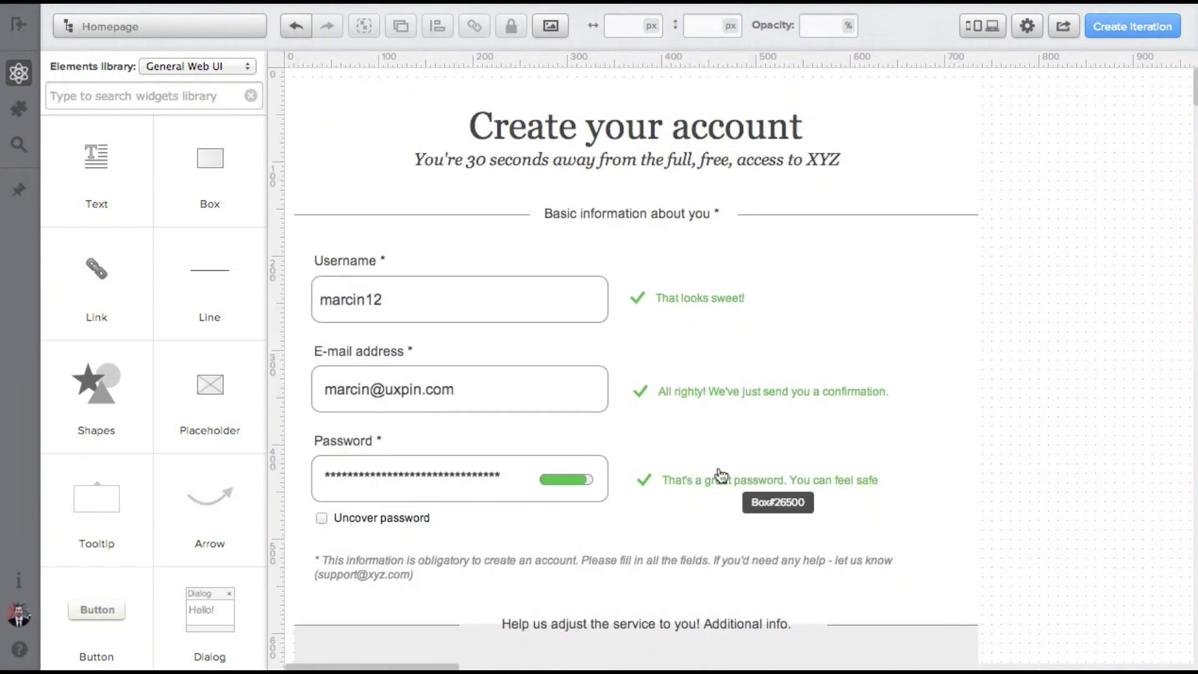